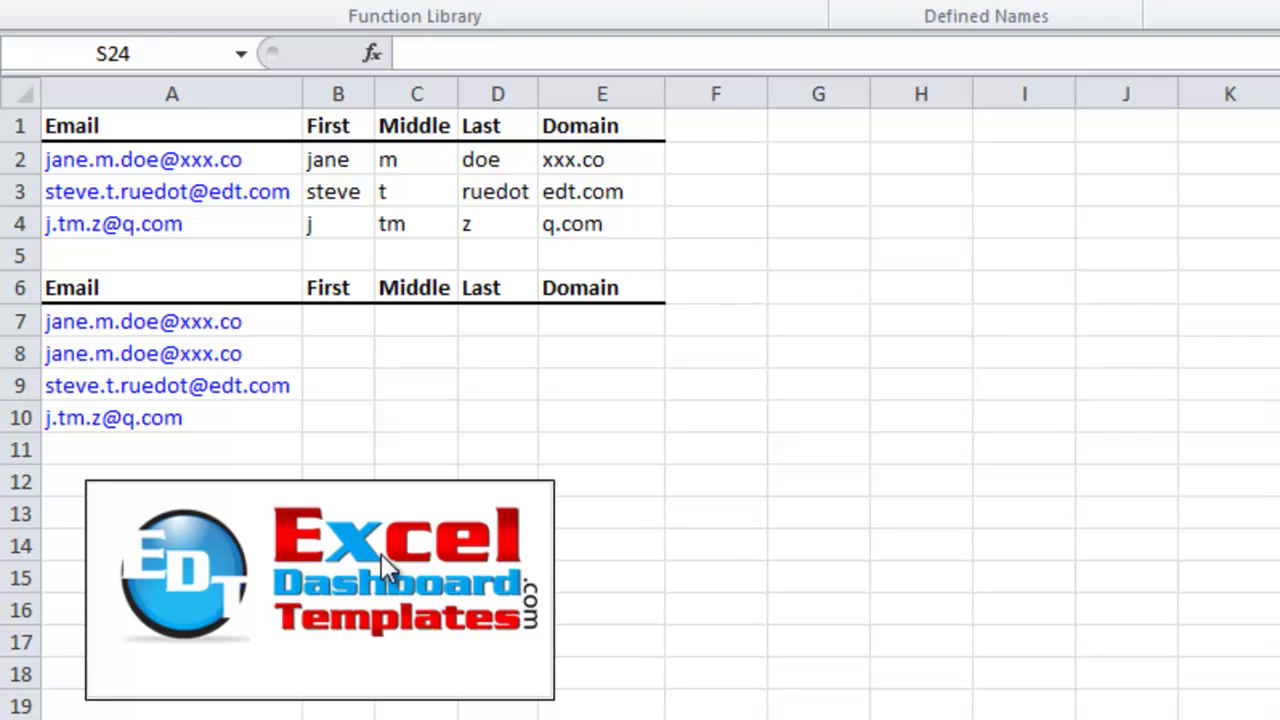
# Select cell B7 in the First column, beside the first email in A7
pyautogui.click(395, 617)
pyautogui.click(334, 326)
pyautogui.press('Left')
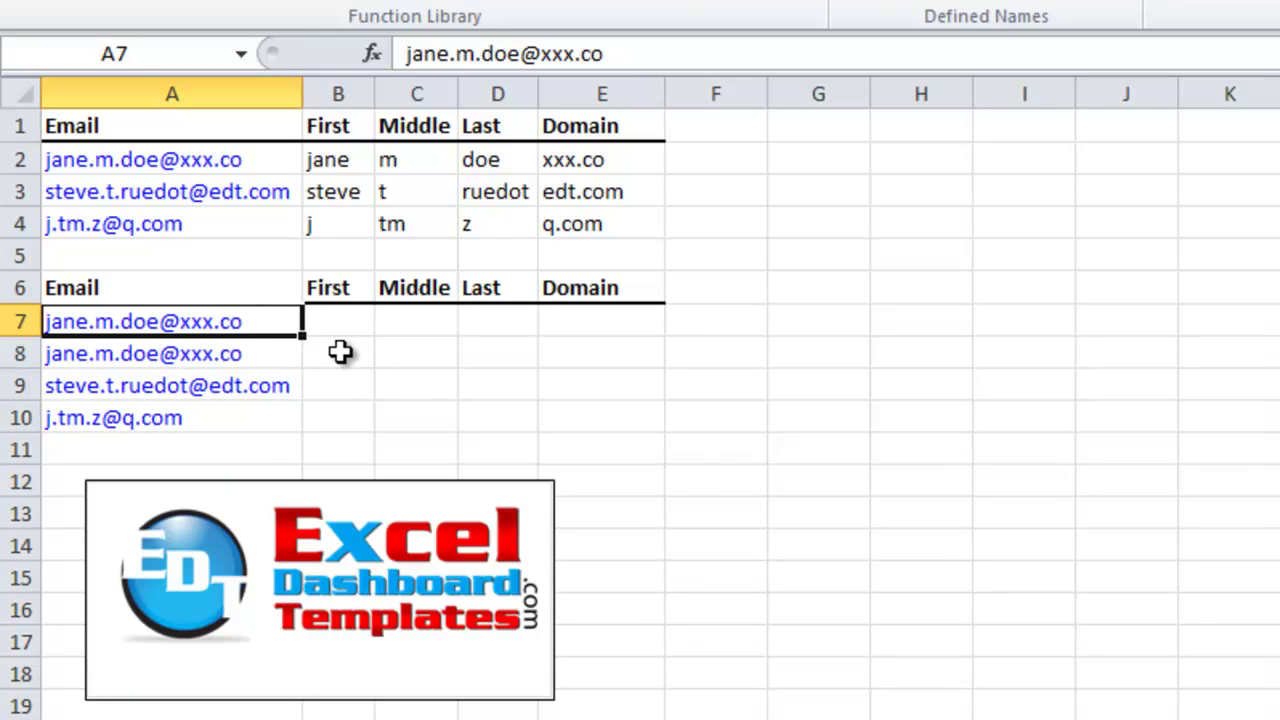
pyautogui.click(337, 336)
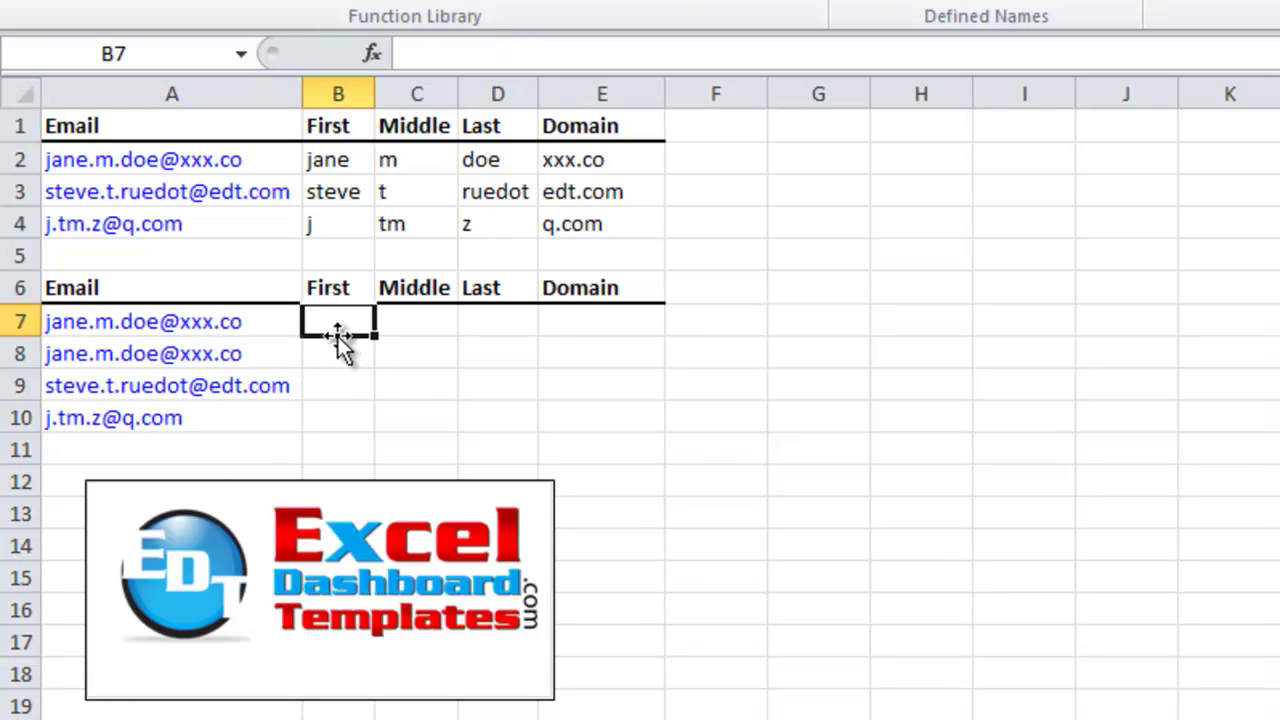
pyautogui.press('Right')
pyautogui.press('Right')
pyautogui.press('Right')
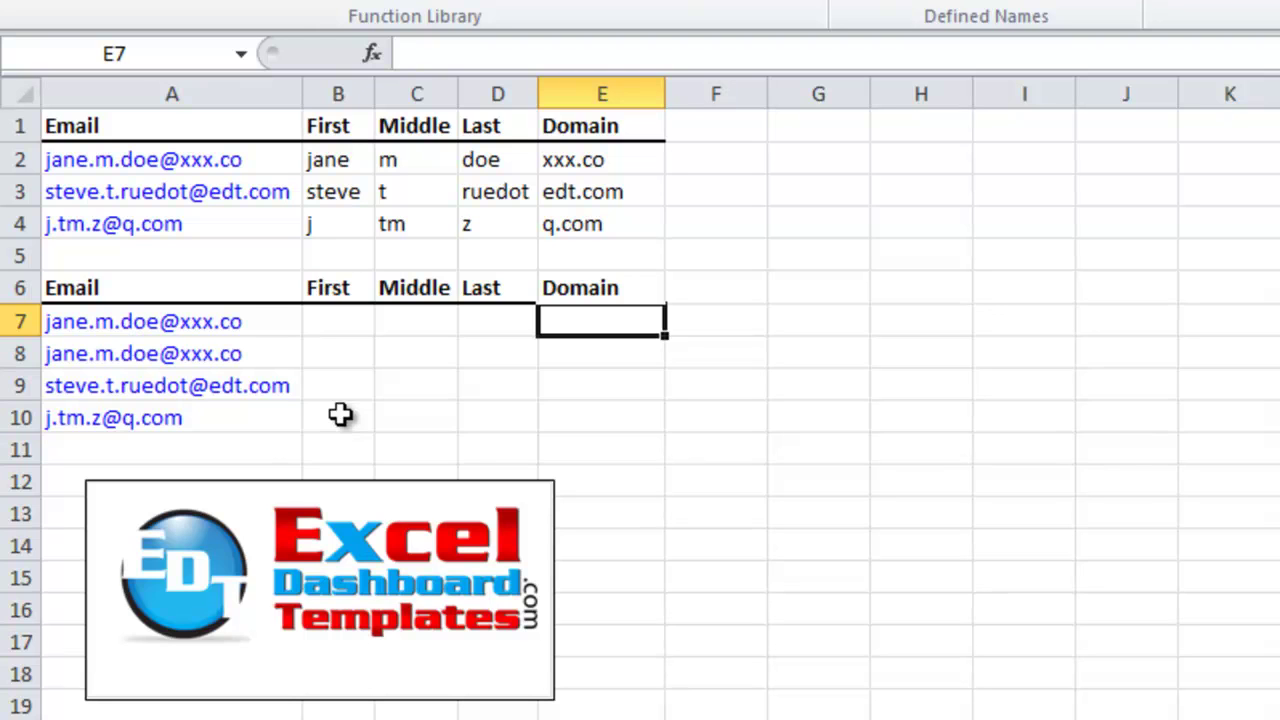
pyautogui.click(340, 415)
pyautogui.press('Up')
pyautogui.press('Up')
pyautogui.press('Up')
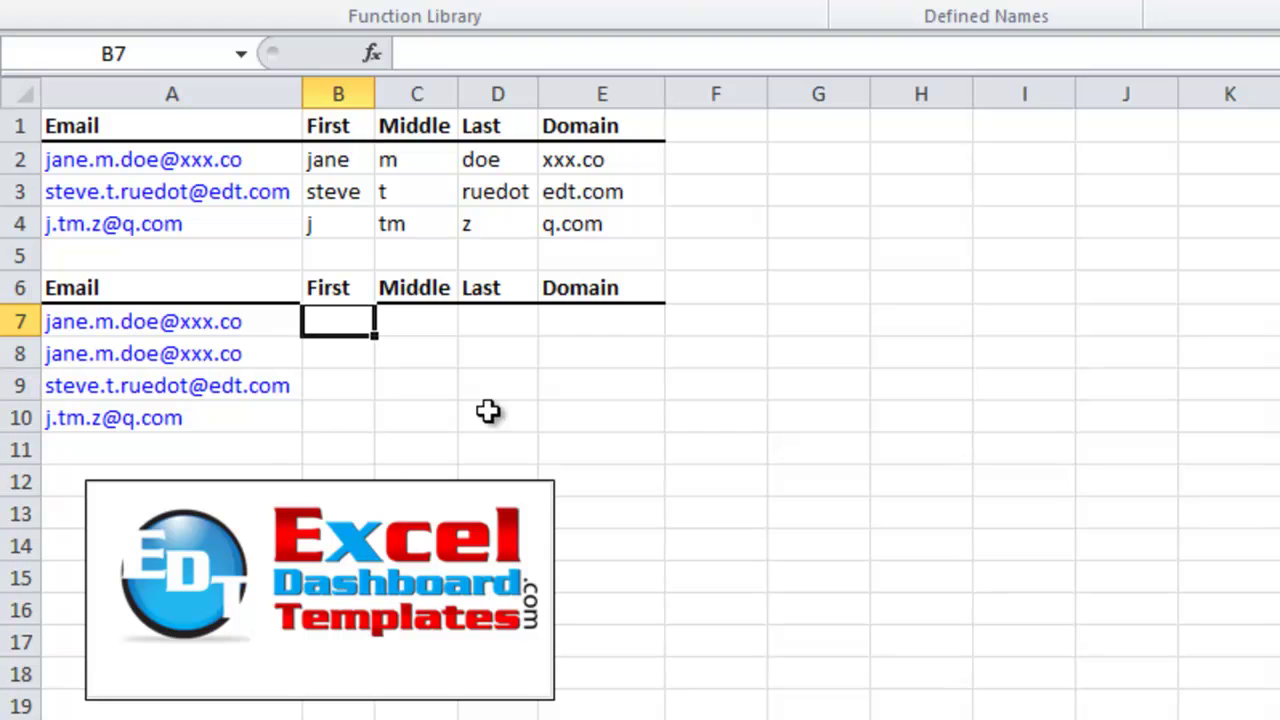
pyautogui.press('Left')
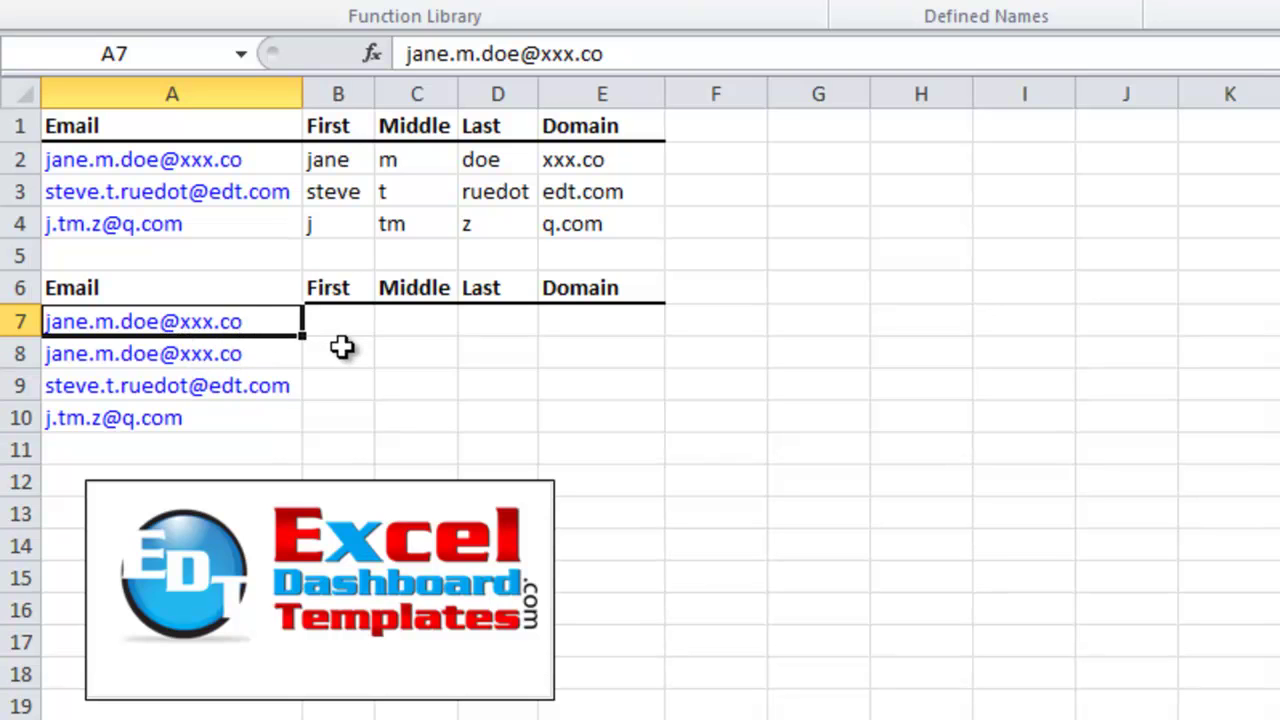
pyautogui.press('Right')
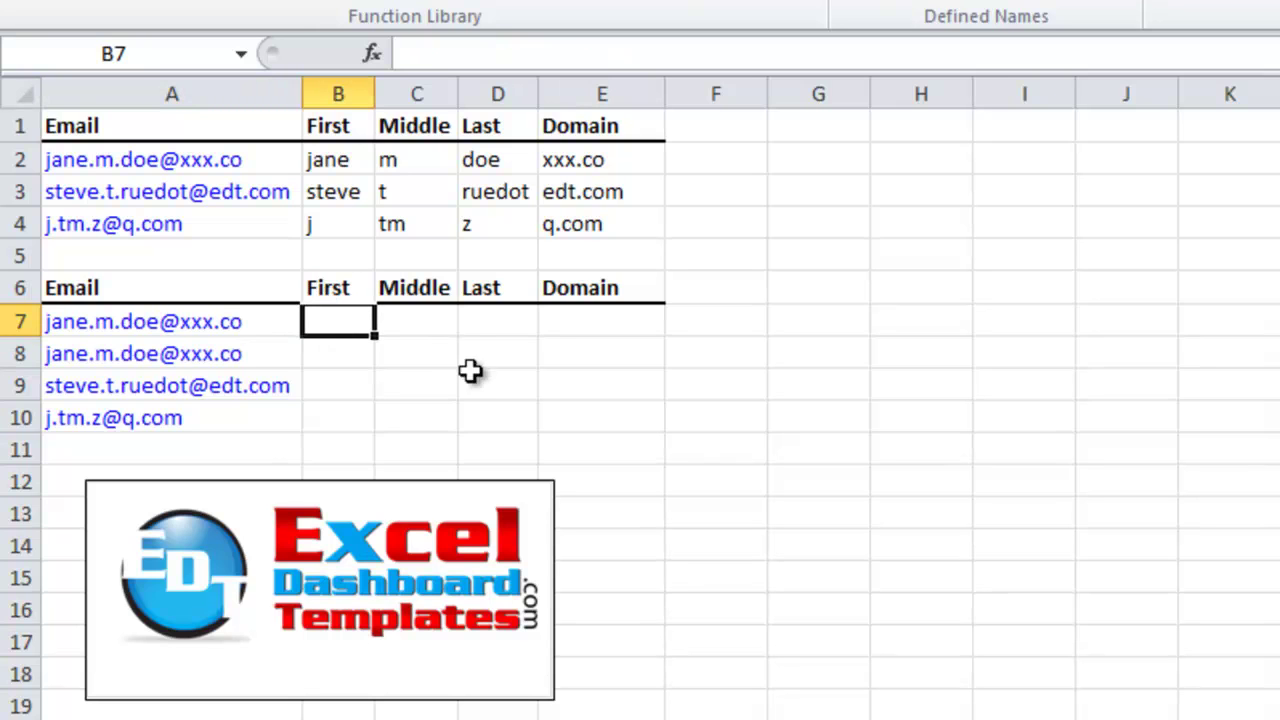
# Begin the first-name formula in B7 as =LEFT(A7, using the email in A7
pyautogui.write('=')
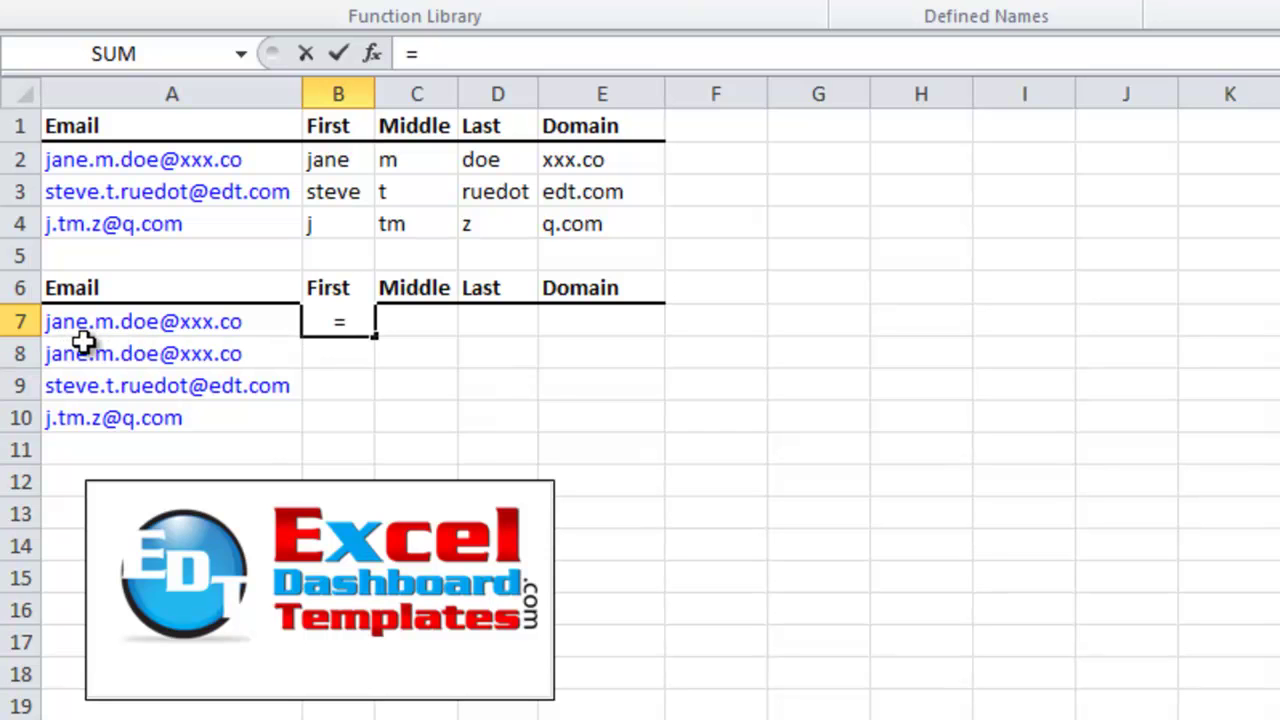
pyautogui.write('lef')
pyautogui.press('Tab')
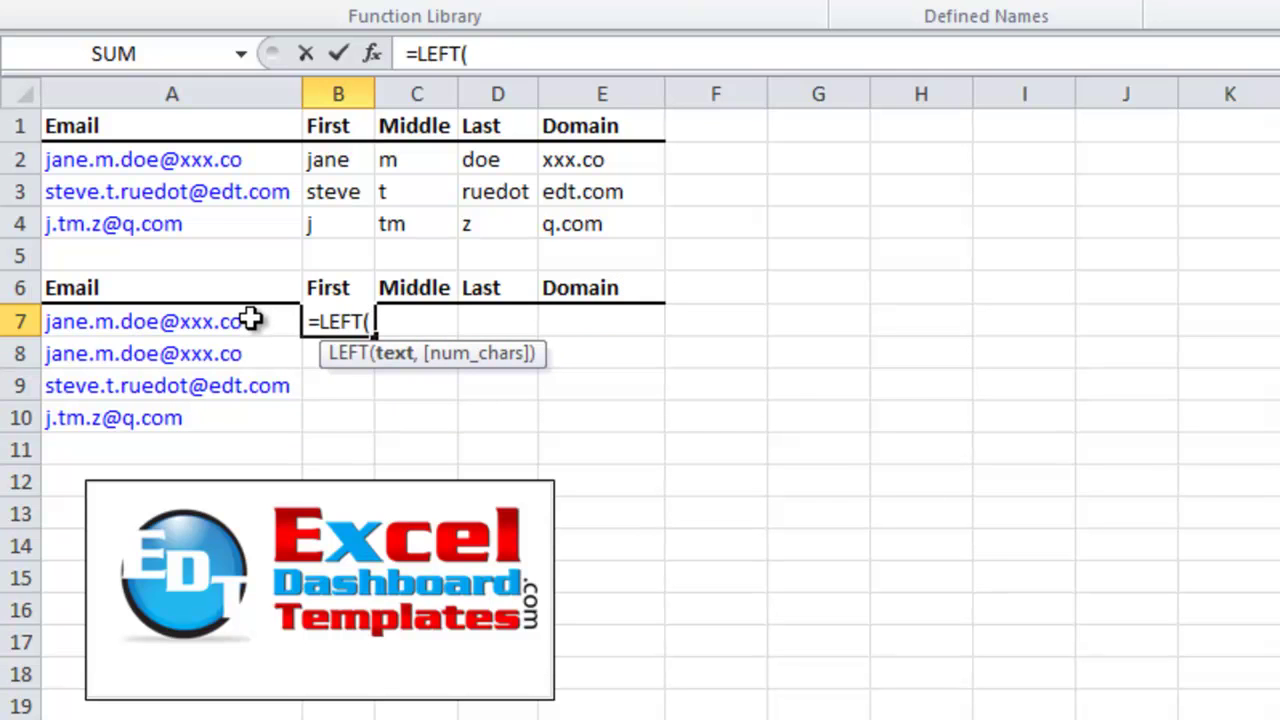
pyautogui.click(251, 320)
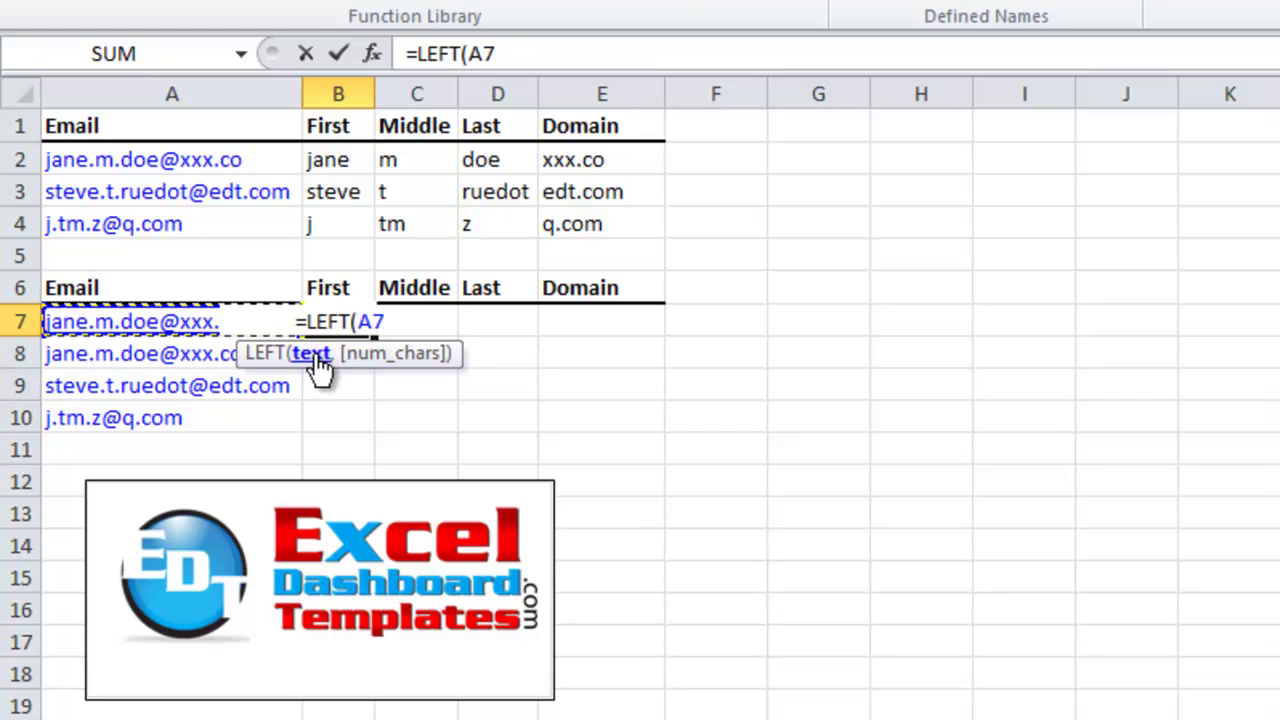
pyautogui.write(',')
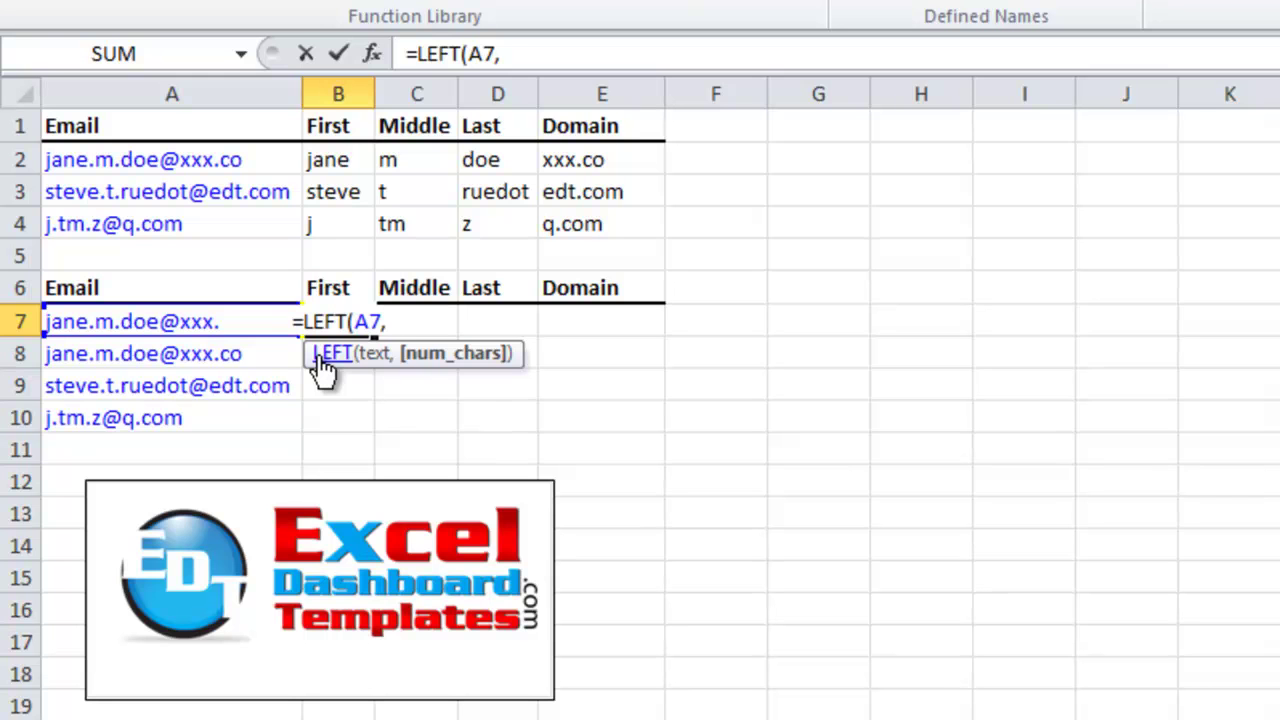
# Complete it with FIND(".",A7)-1 and commit, so B7 returns jane
pyautogui.write('fin')
pyautogui.press('Tab')
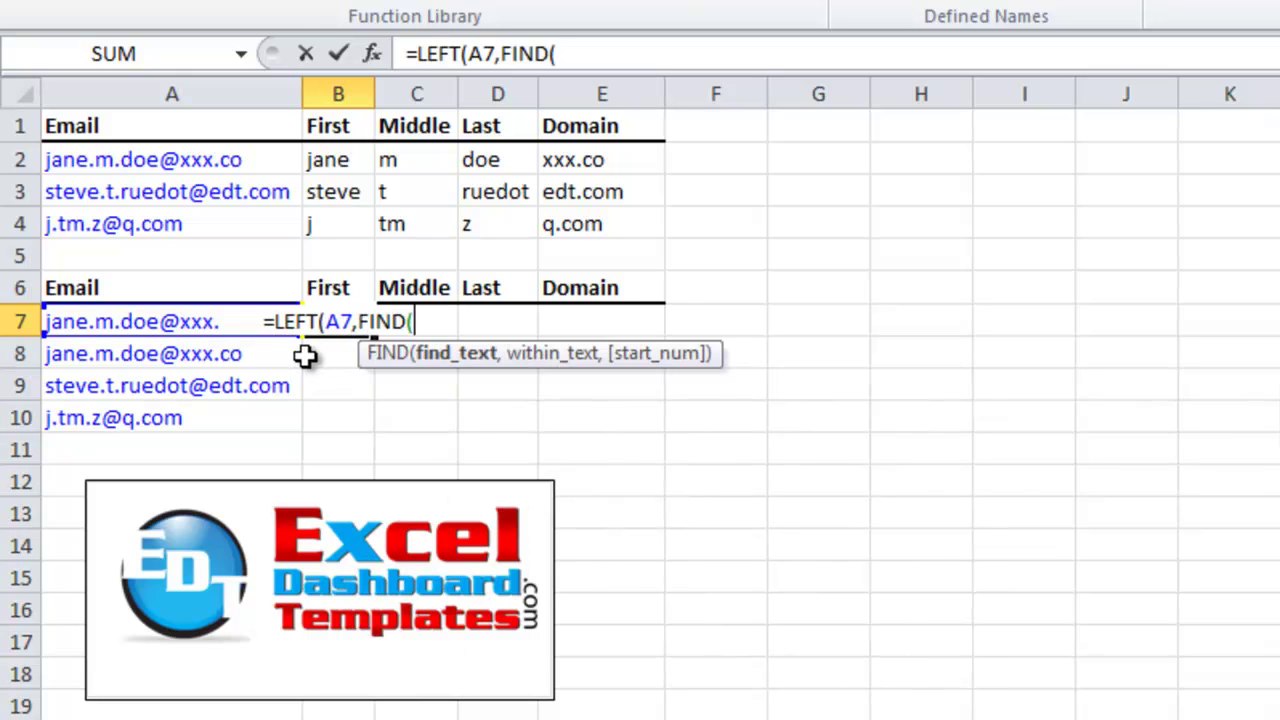
pyautogui.write('"."')
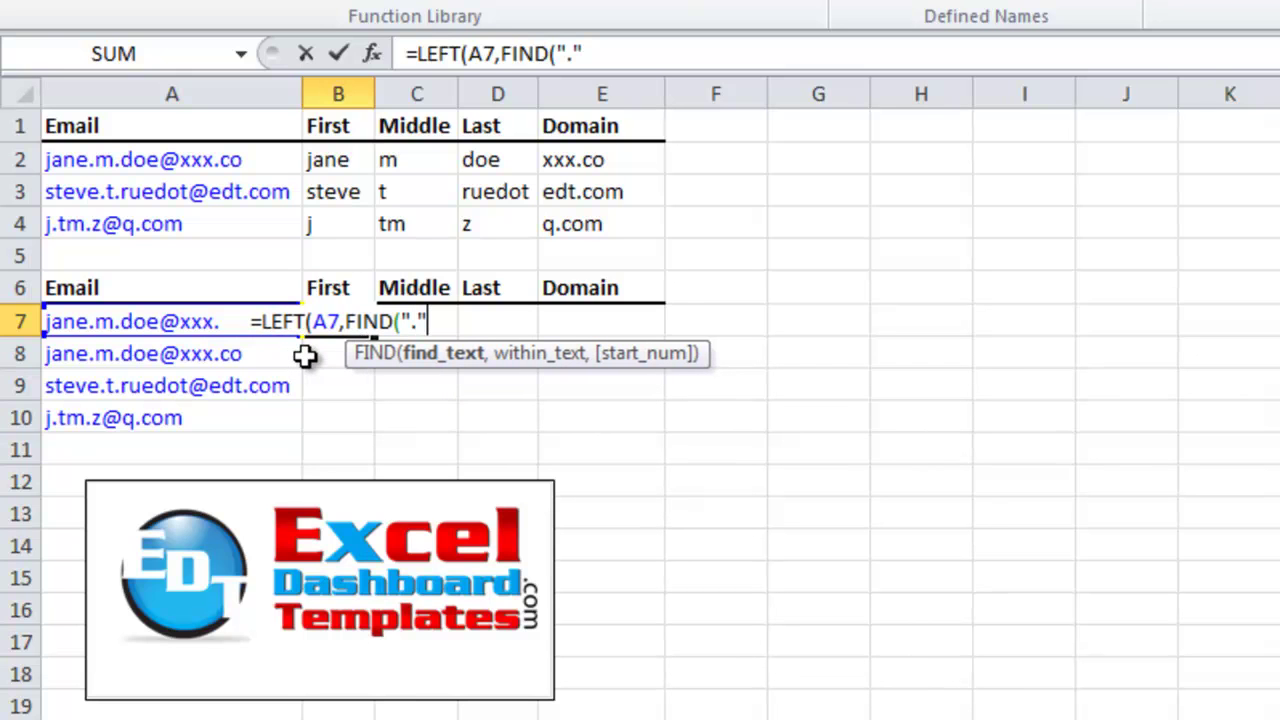
pyautogui.write(',')
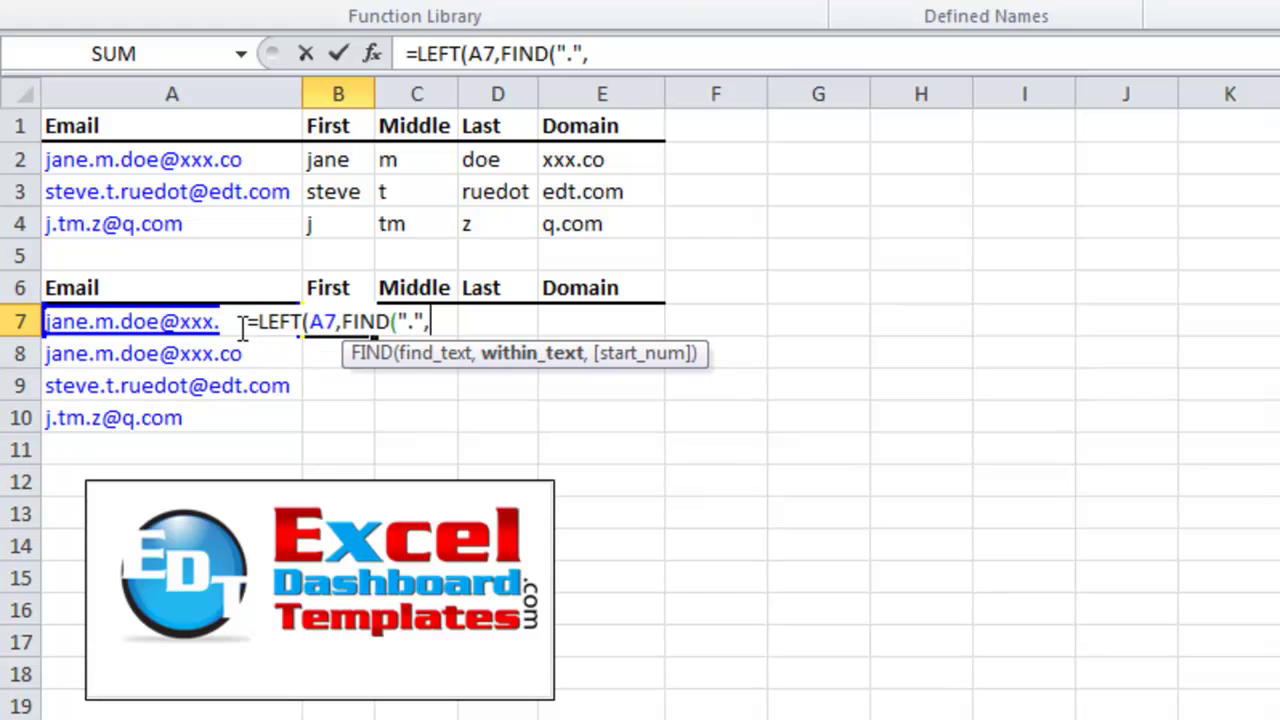
pyautogui.click(190, 321)
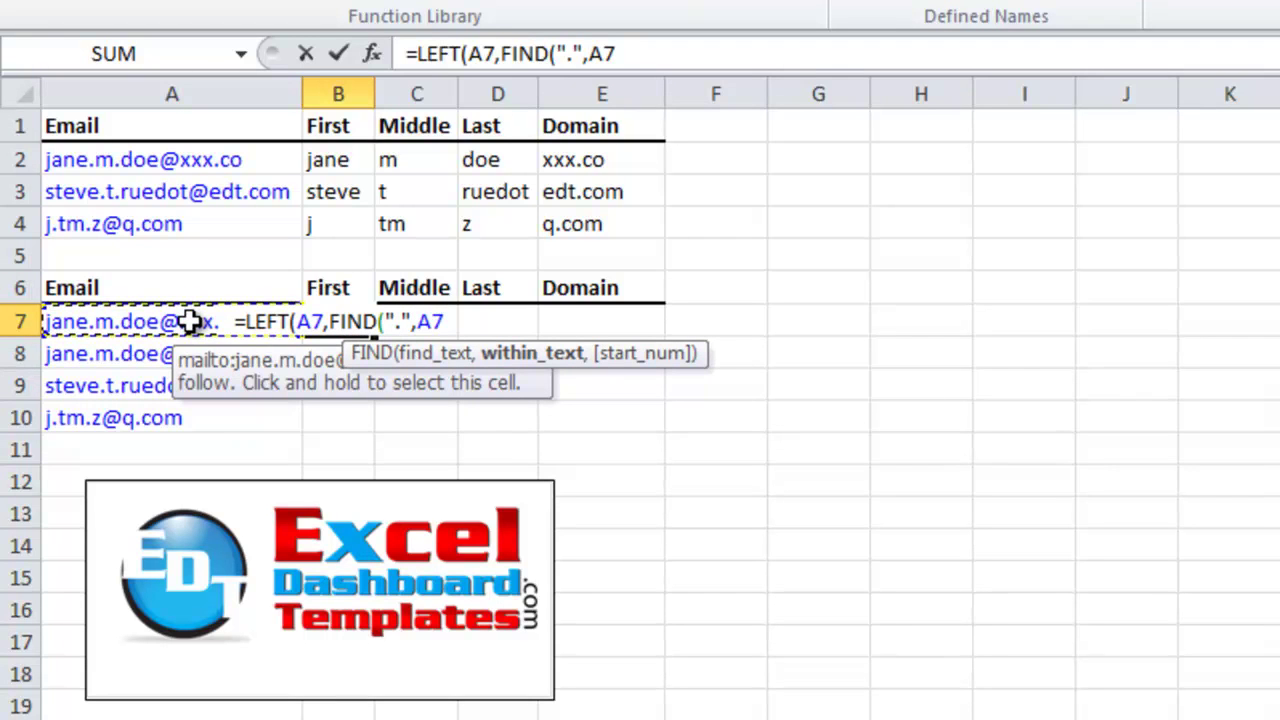
pyautogui.write(',')
pyautogui.press('BackSpace')
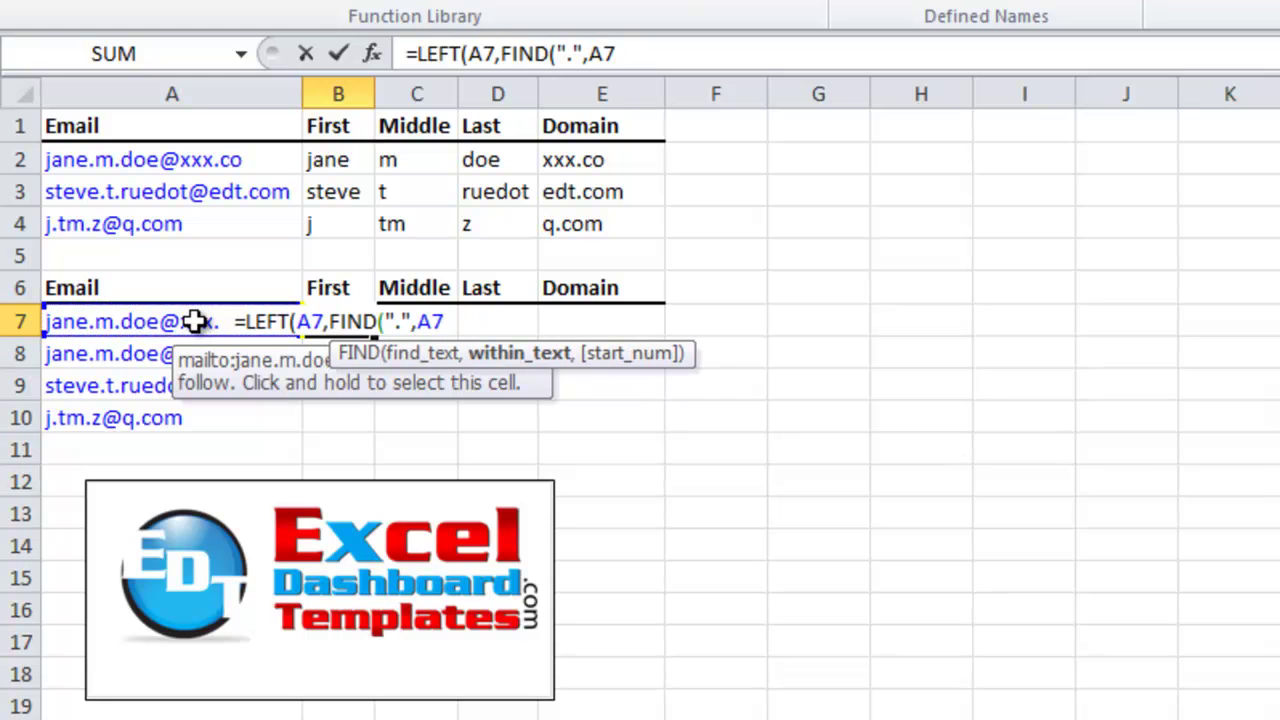
pyautogui.write(')')
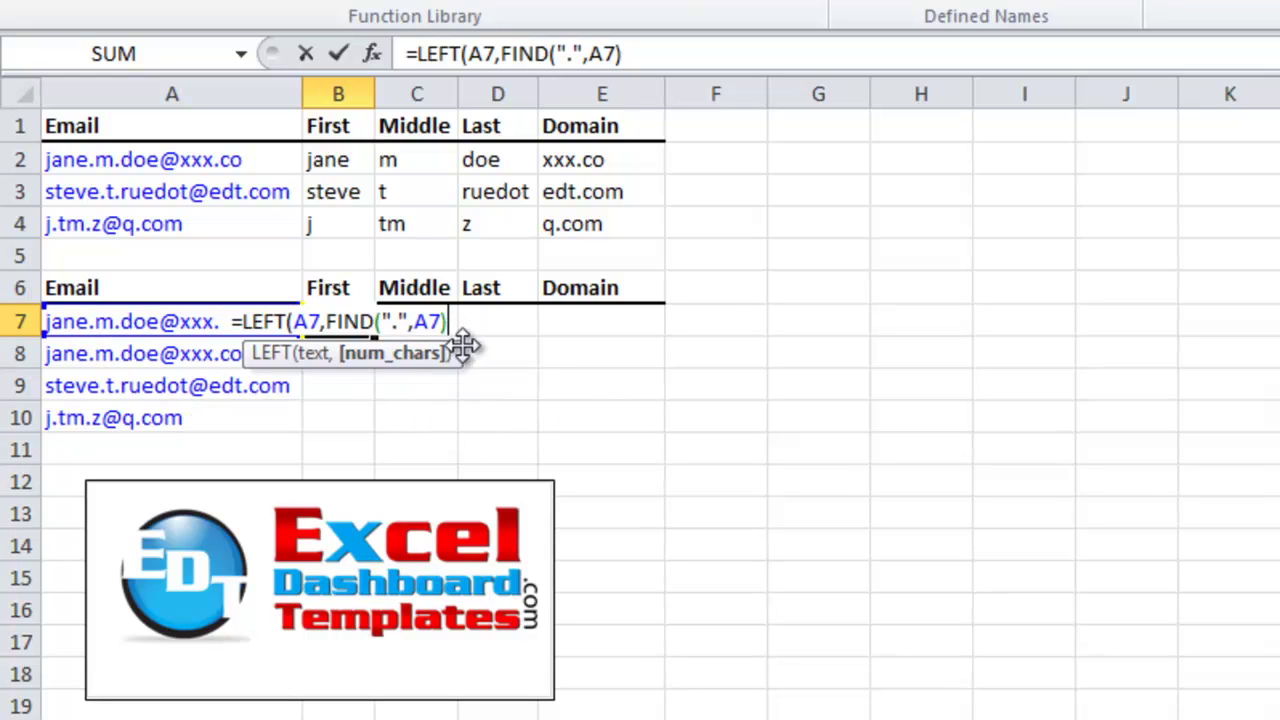
pyautogui.write('-1')
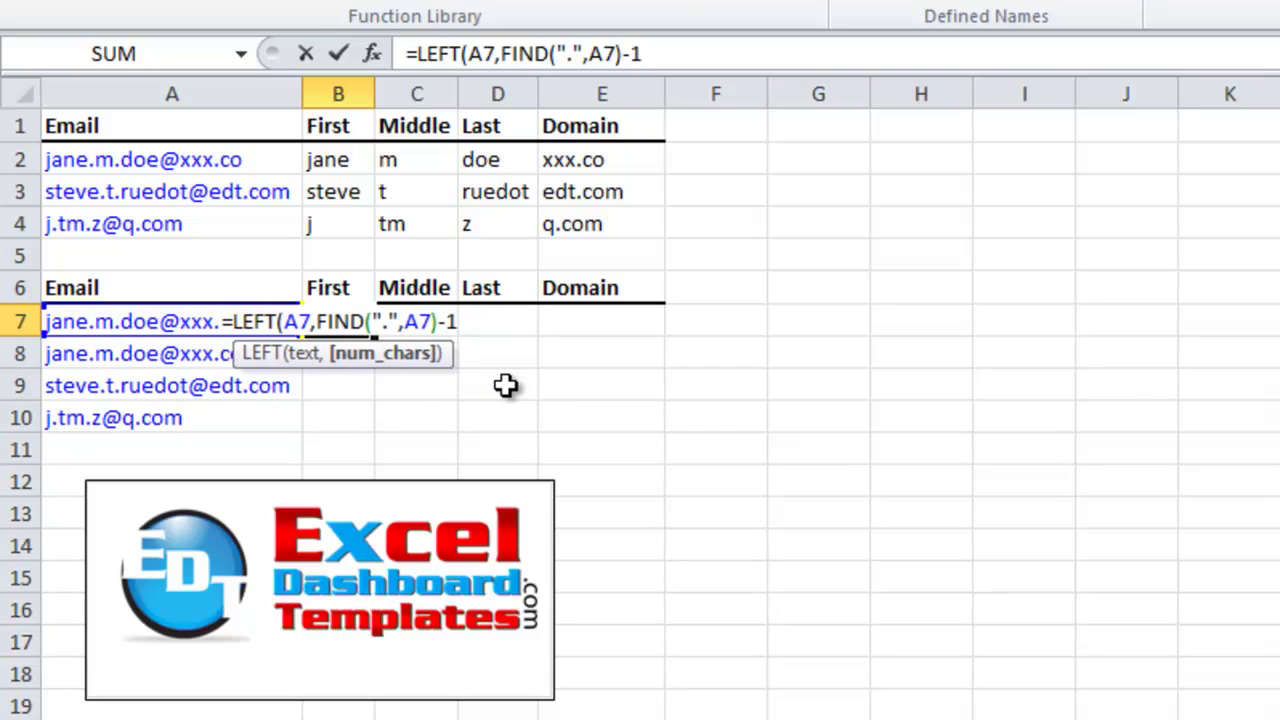
pyautogui.write(')')
pyautogui.press('Return')
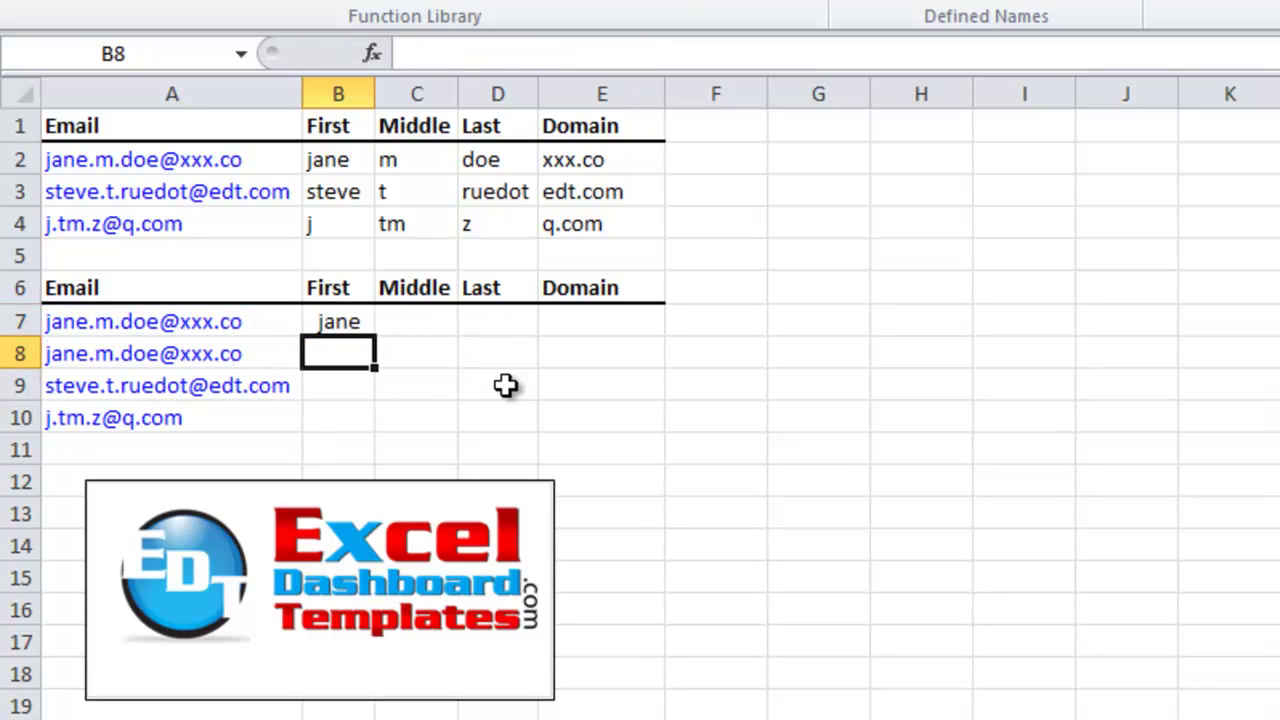
# Copy B7's first-name formula down through B10, giving jane, steve and j
pyautogui.press('Up')
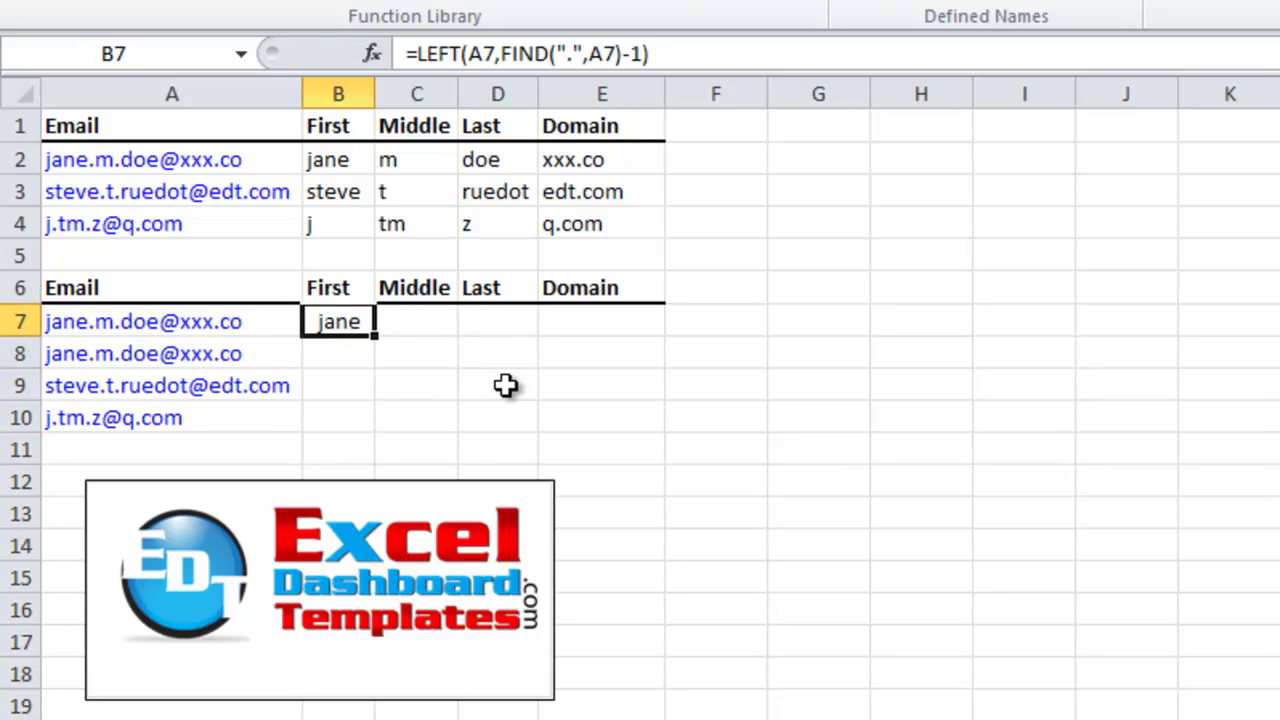
pyautogui.moveTo(375, 340); pyautogui.dragTo(366, 420)
pyautogui.click(410, 421)
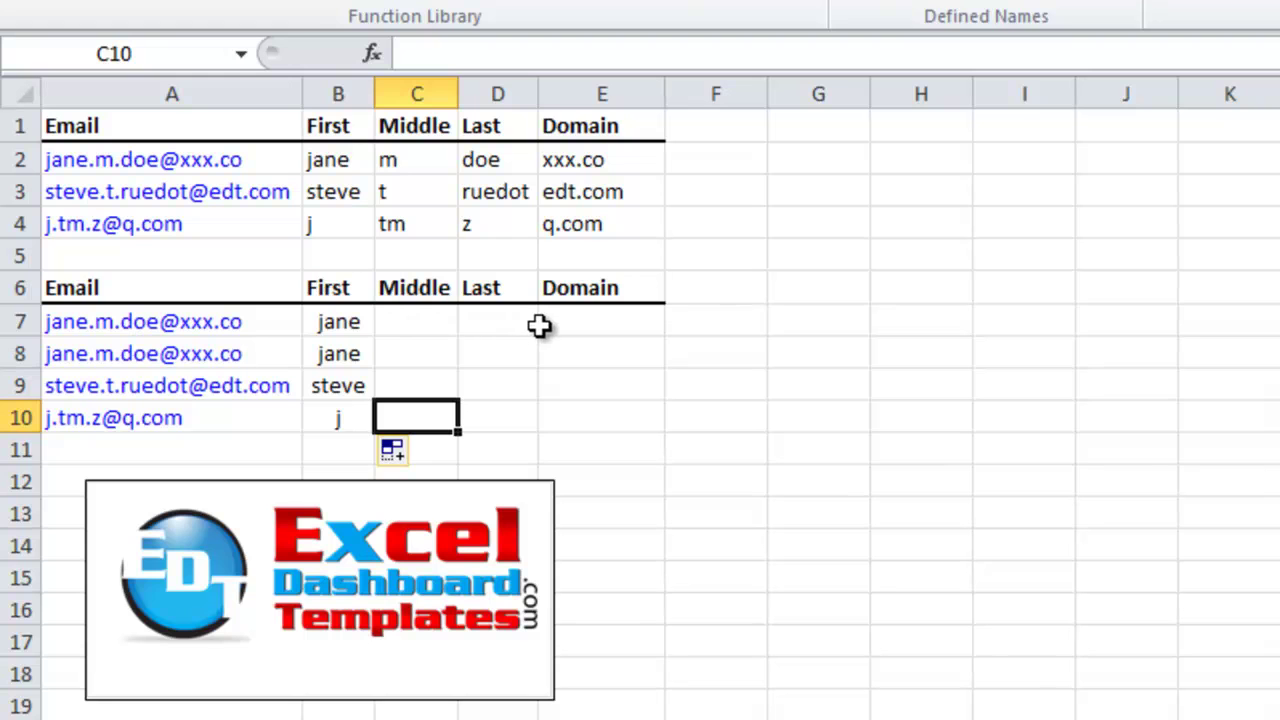
pyautogui.click(555, 328)
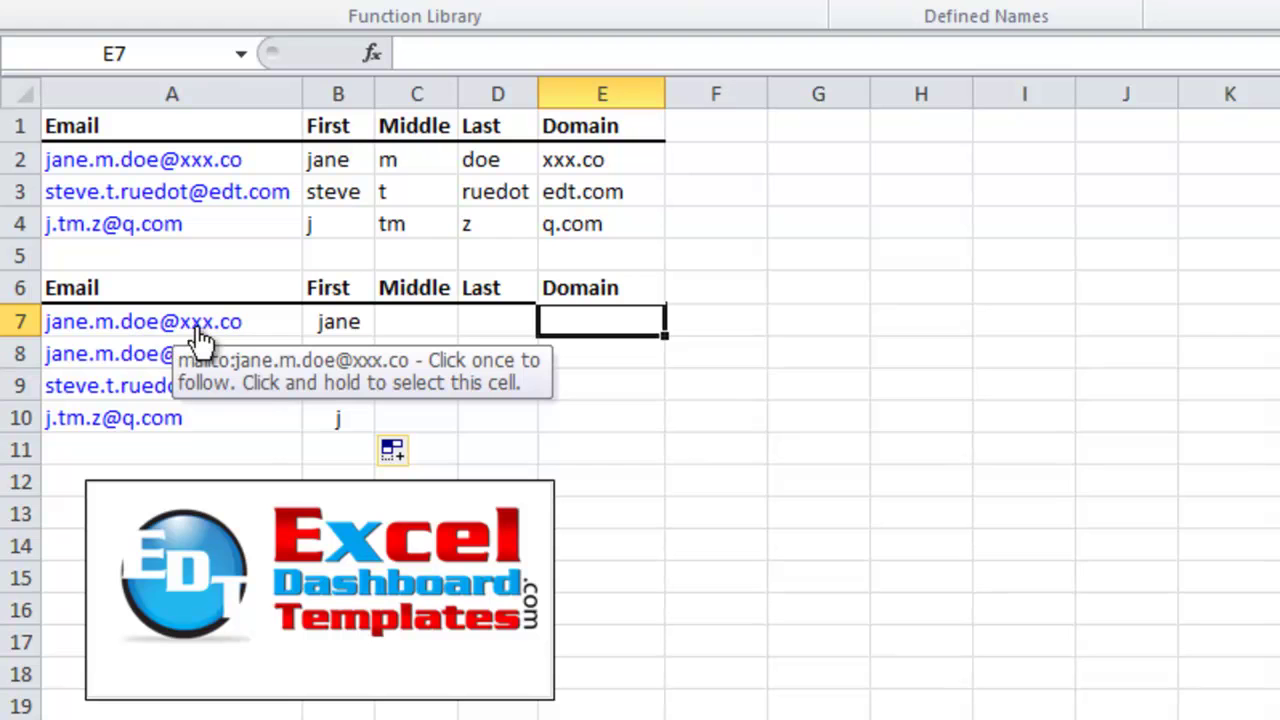
# Start the domain formula in E7 as =RIGHT(A7, using the first email
pyautogui.write('=righ')
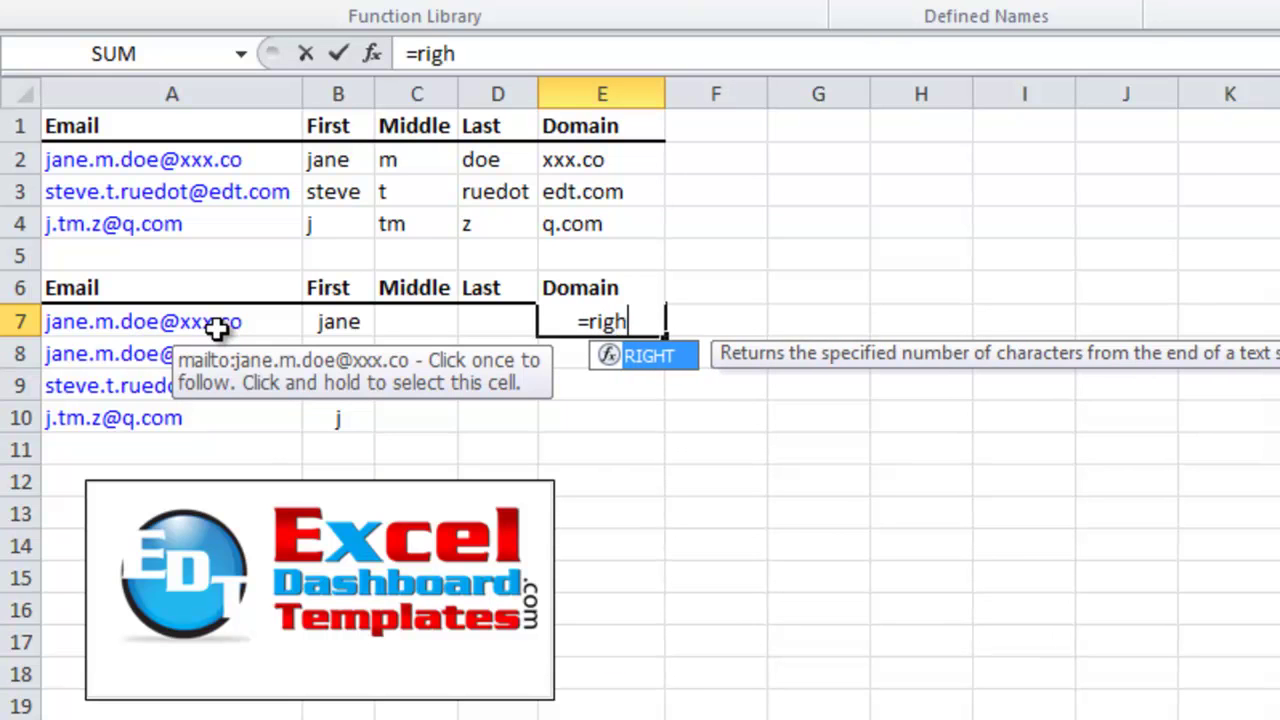
pyautogui.press('Tab')
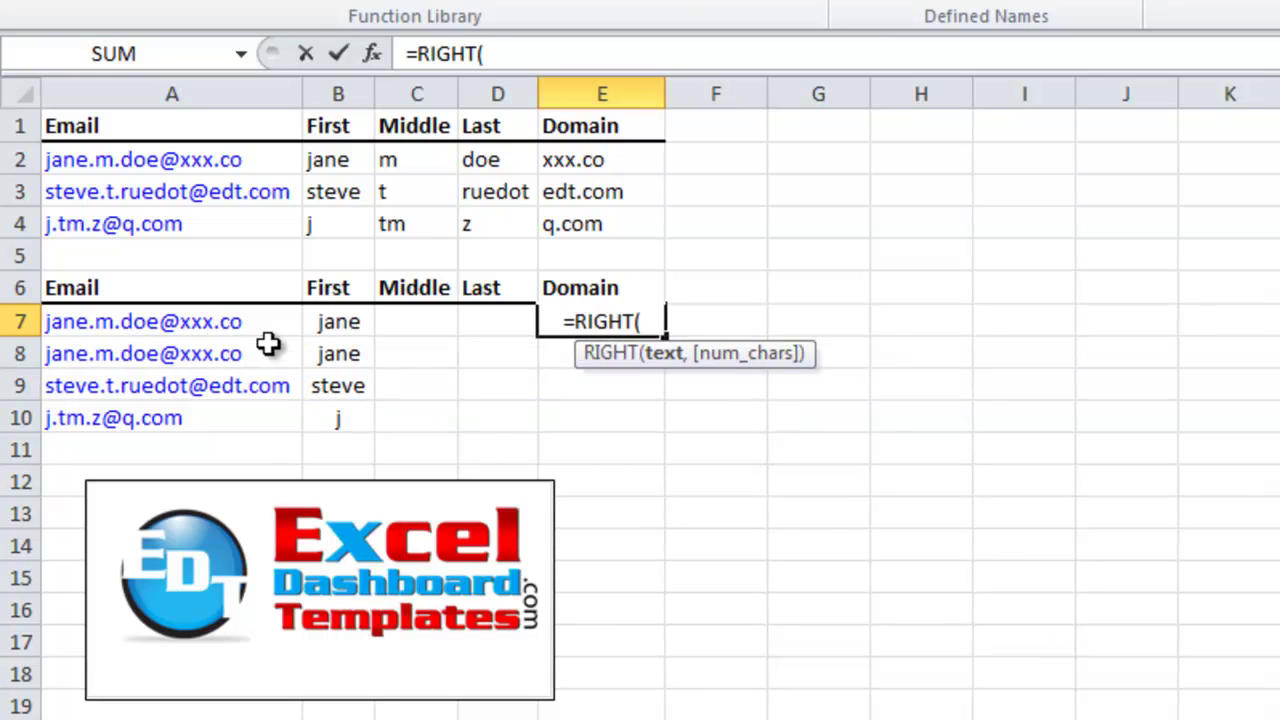
pyautogui.click(248, 330)
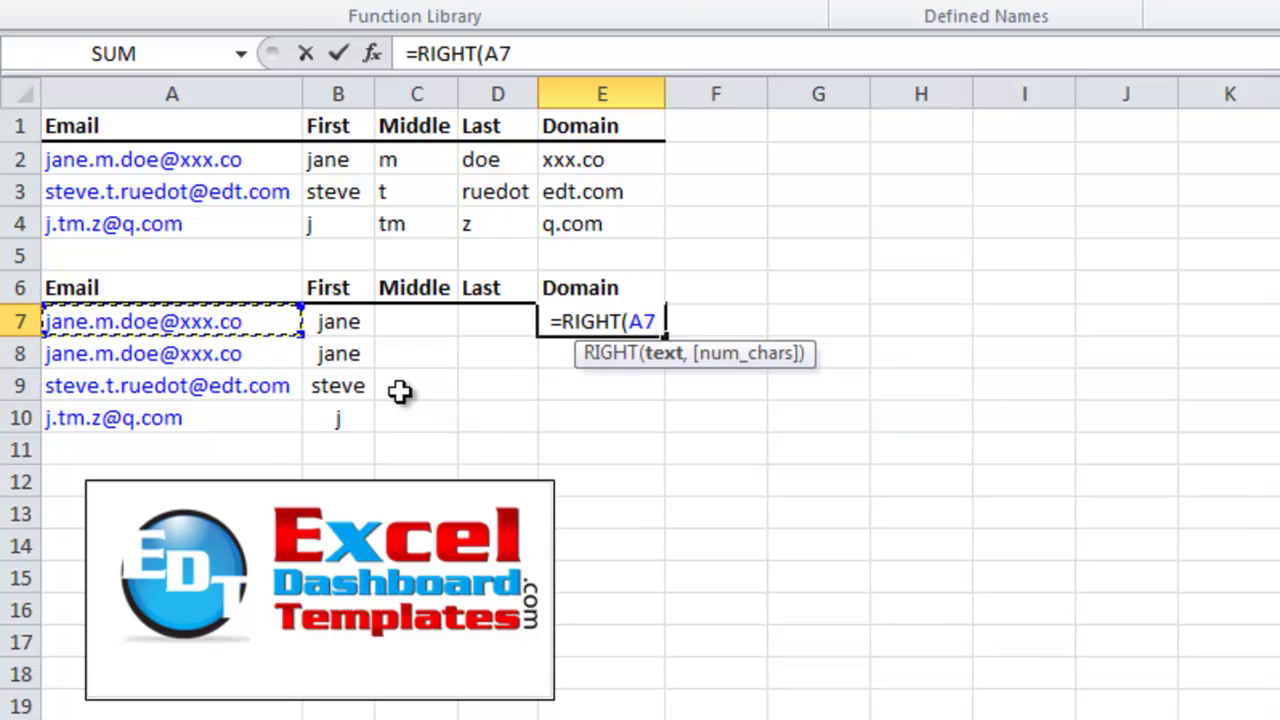
pyautogui.write(',')
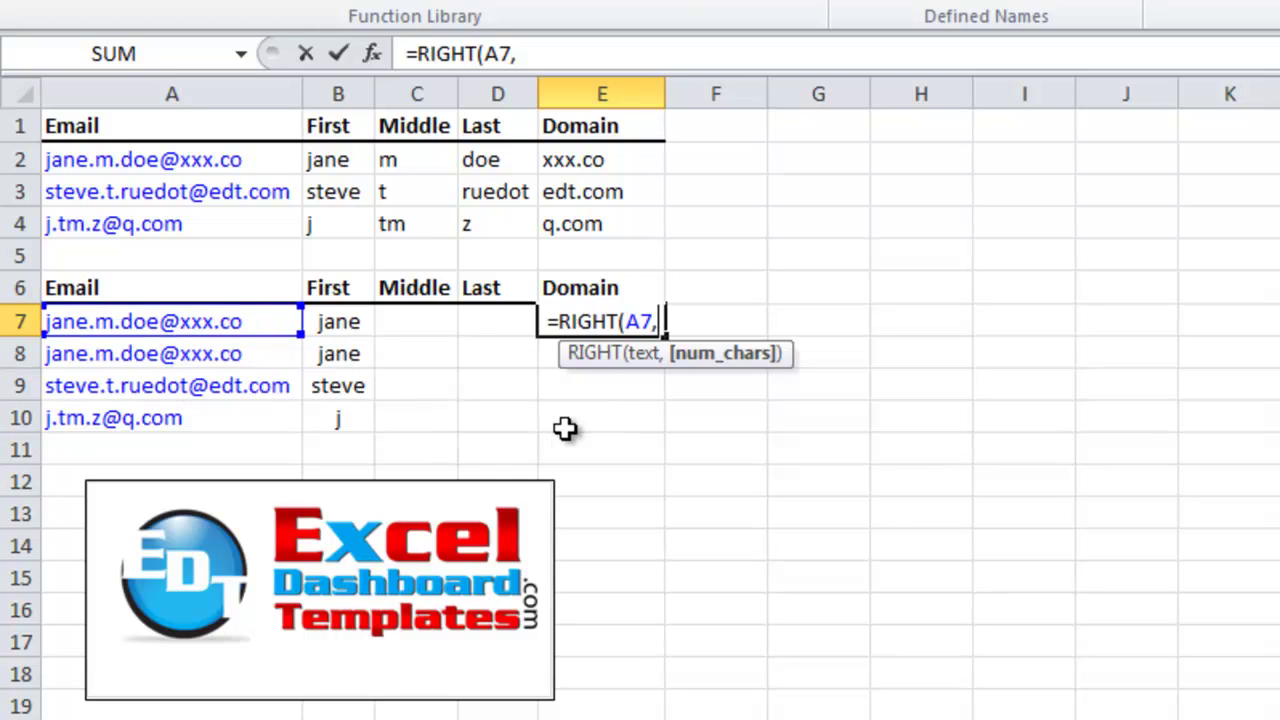
# Finish it with LEN(A7)-FIND("@",A7) and commit, so E7 returns xxx.co
pyautogui.write('len')
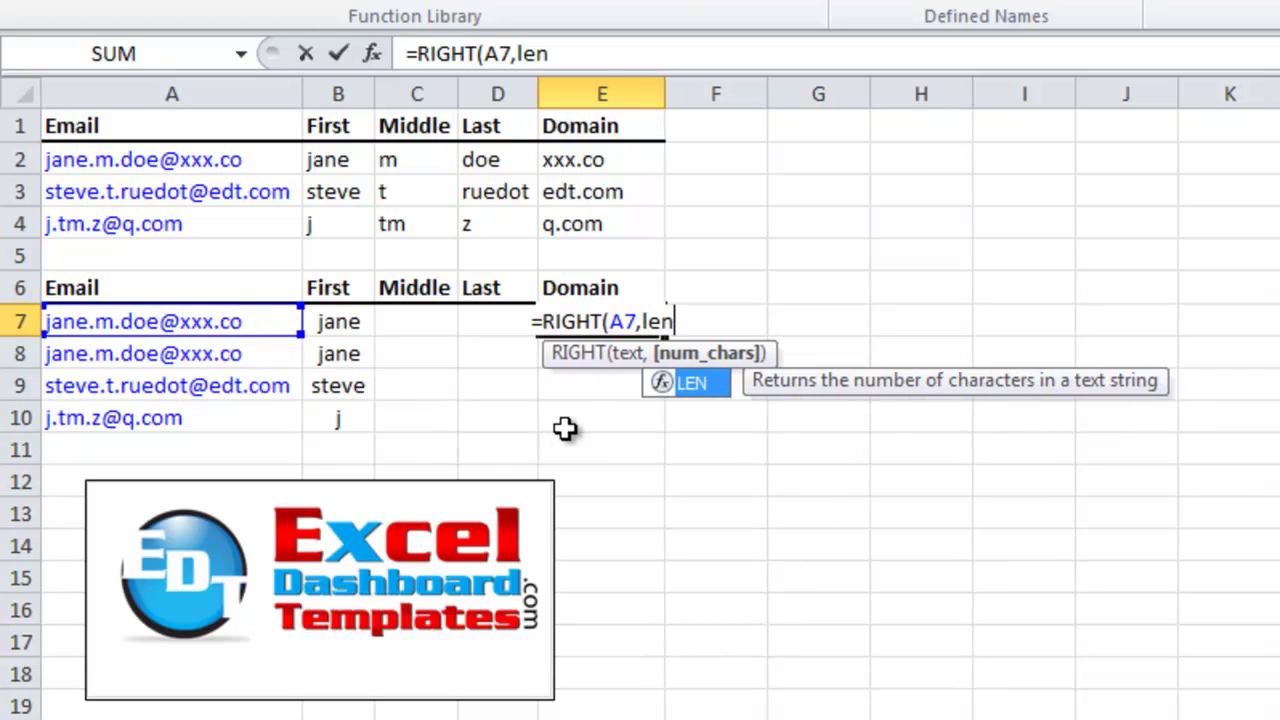
pyautogui.press('Tab')
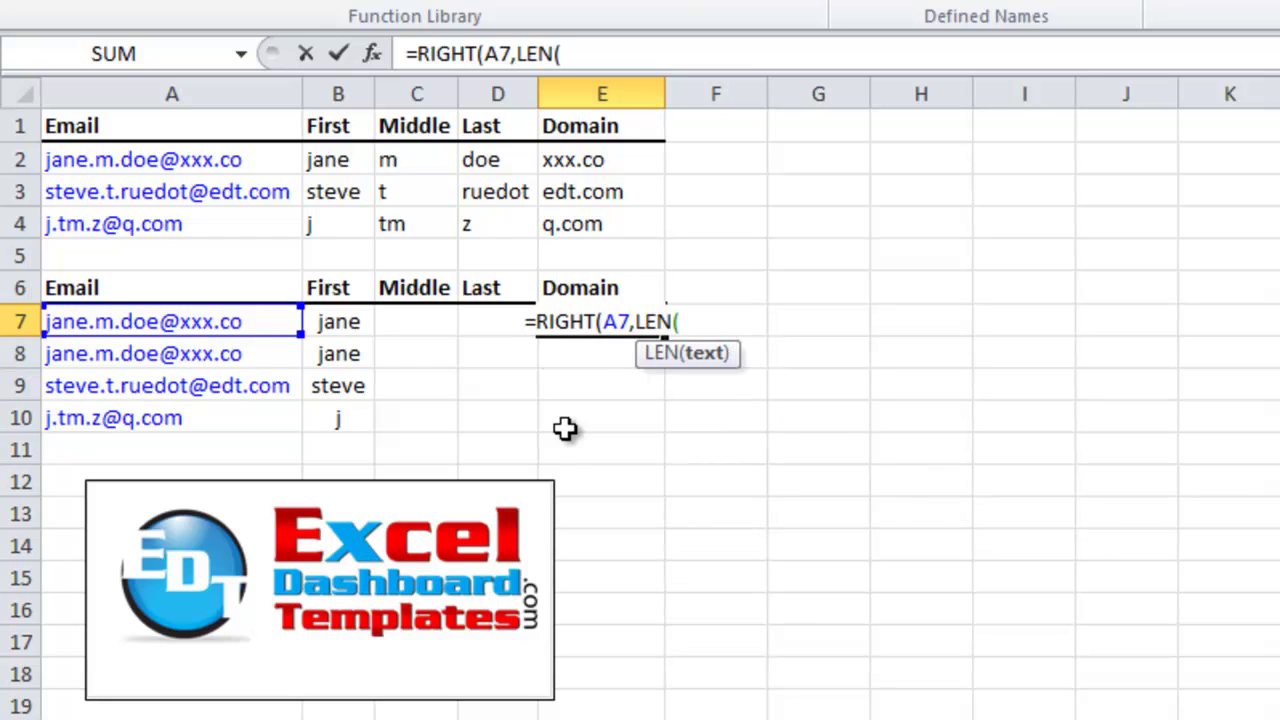
pyautogui.click(231, 319)
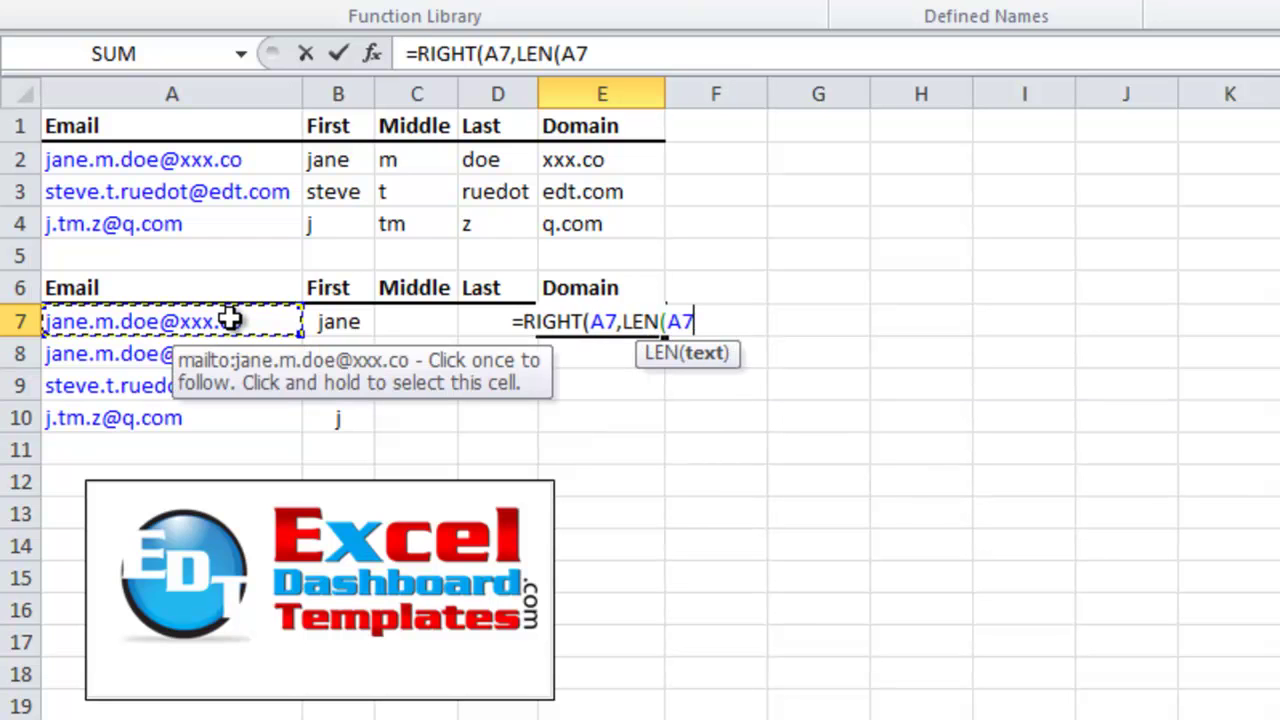
pyautogui.write(')')
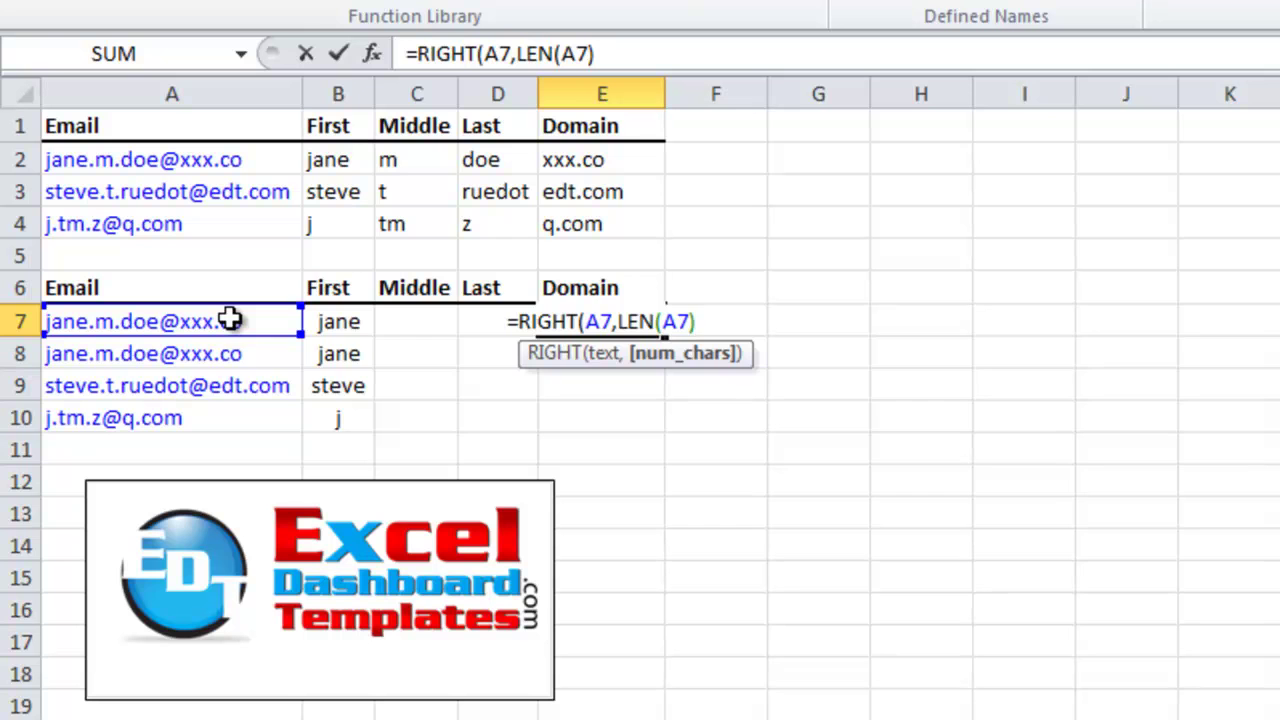
pyautogui.write('-find')
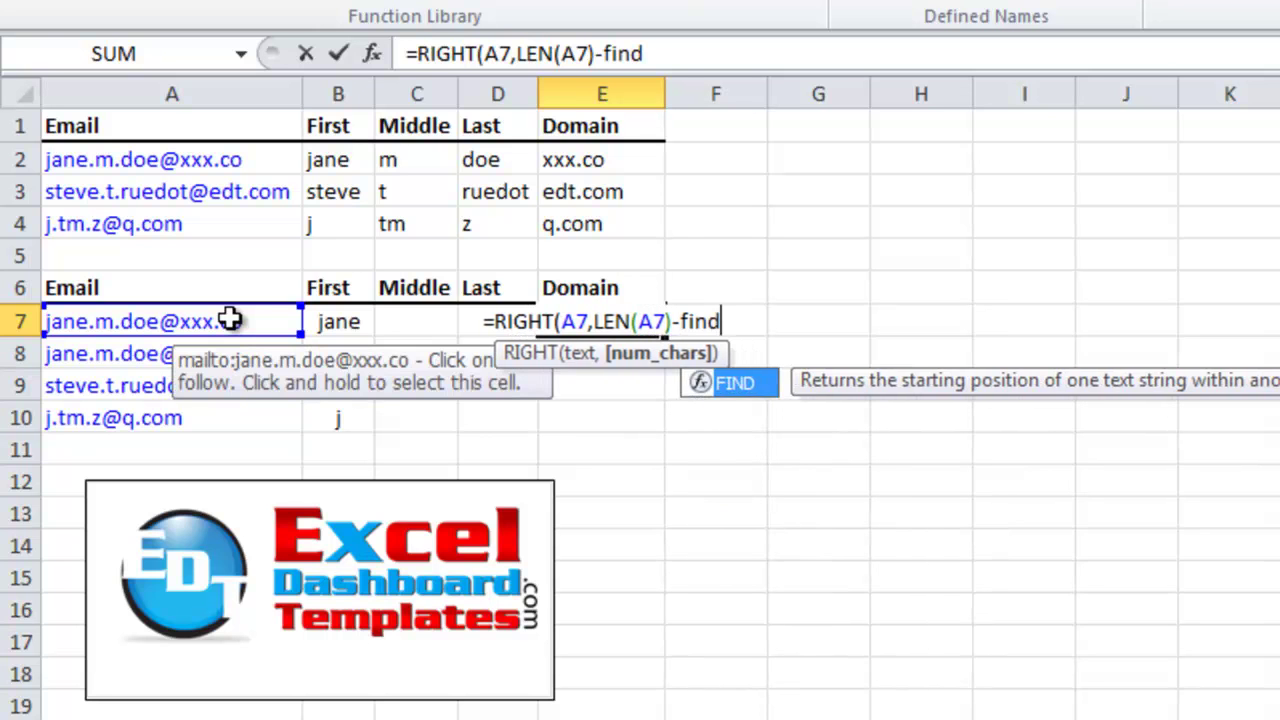
pyautogui.press('Tab')
pyautogui.write('@",')
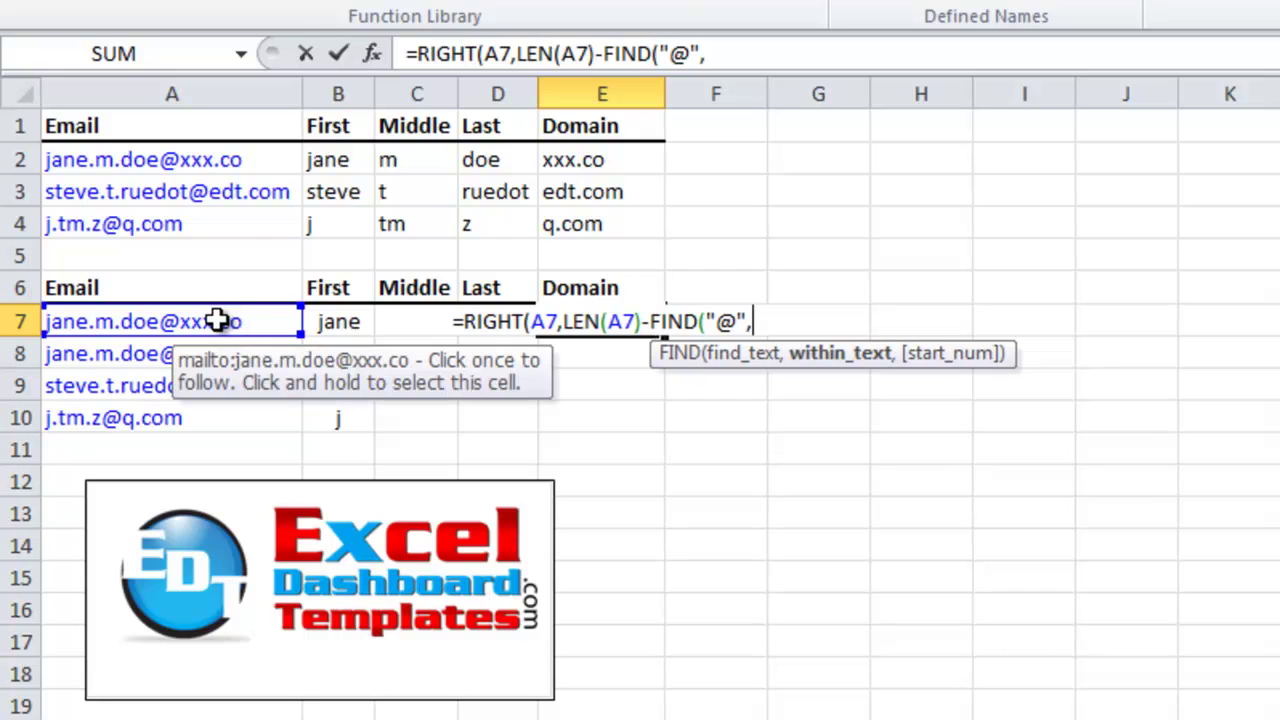
pyautogui.click(217, 319)
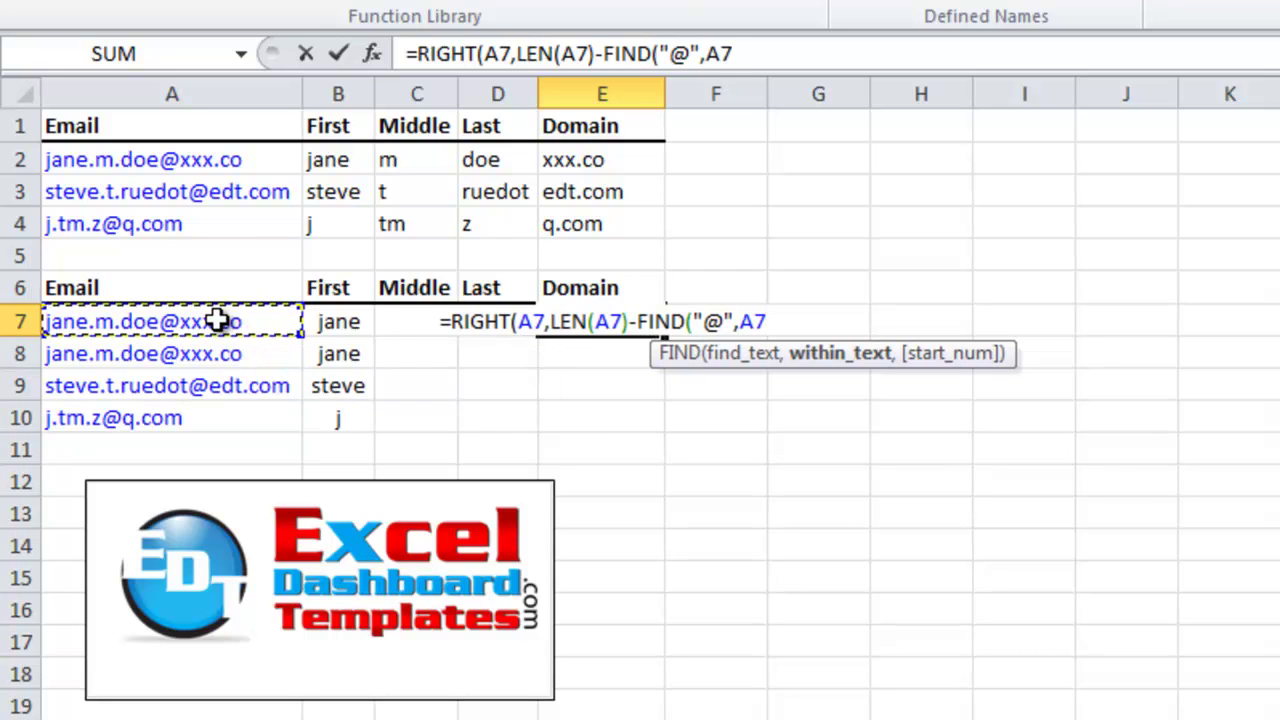
pyautogui.write('))')
pyautogui.press('Return')
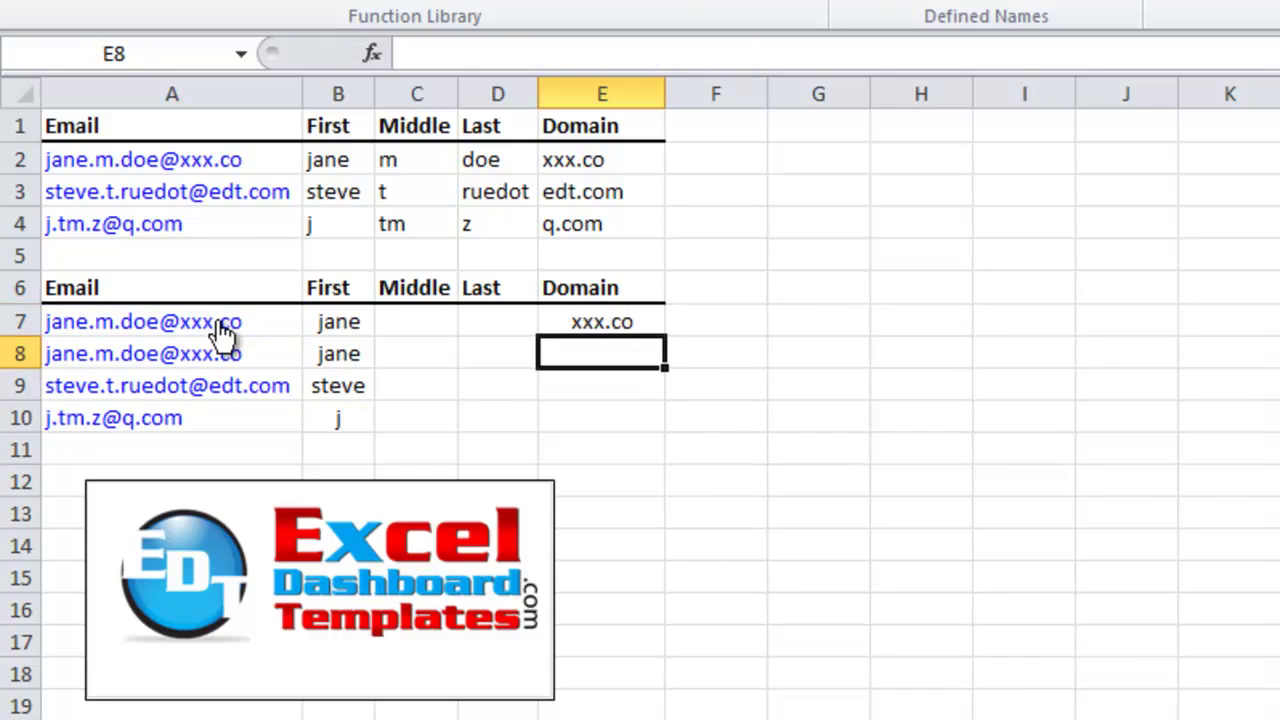
# Copy E7's domain formula down to E10, giving xxx.co, xxx.co, edt.com and q.com
pyautogui.click(651, 328)
pyautogui.moveTo(666, 335); pyautogui.dragTo(655, 420)
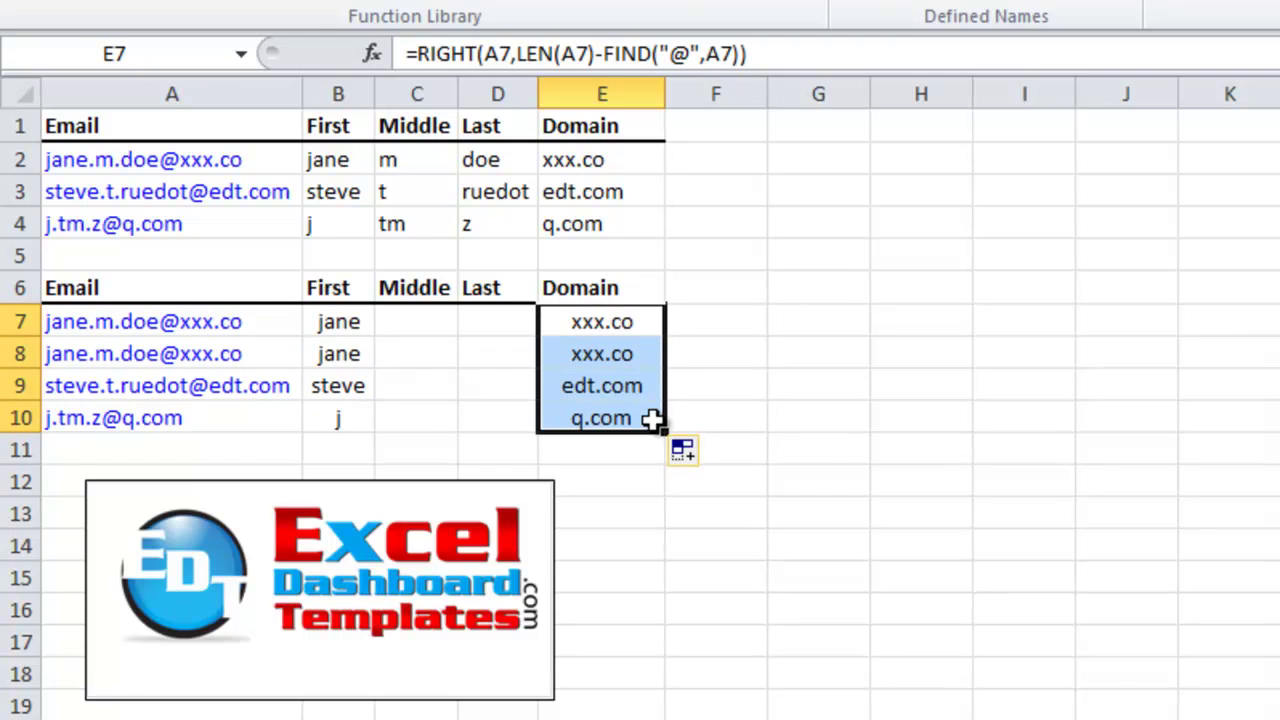
pyautogui.click(481, 380)
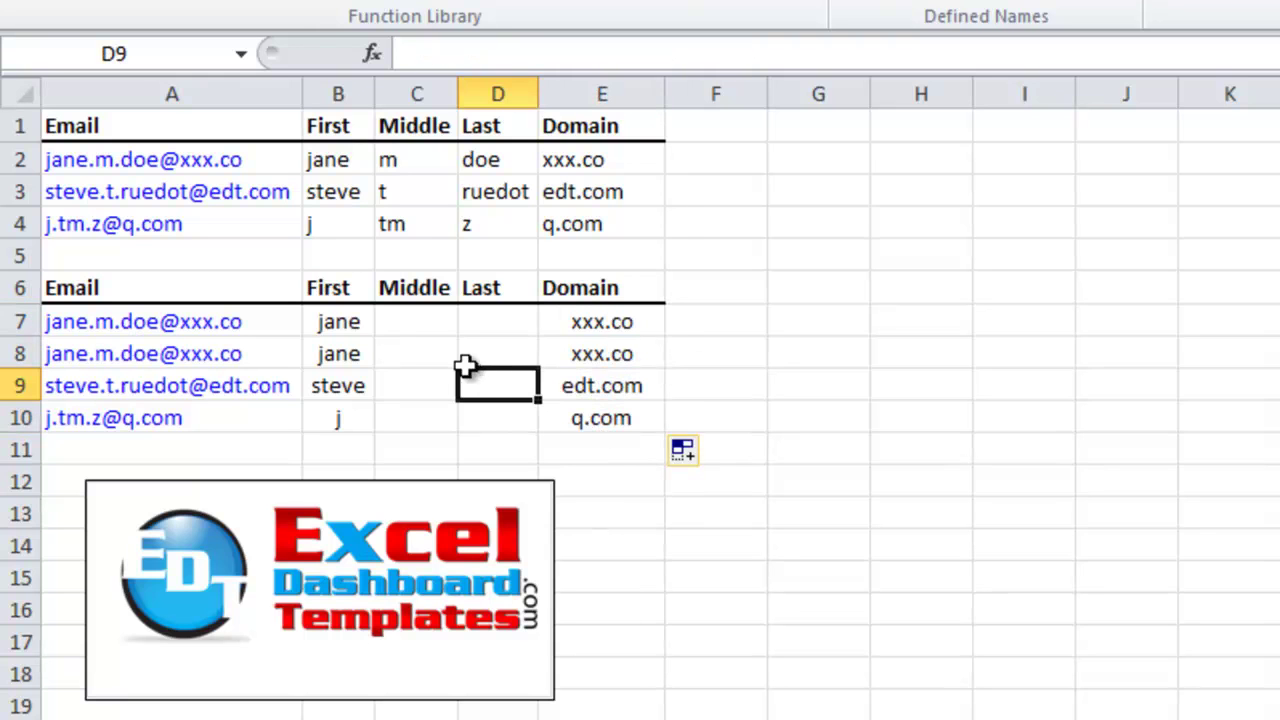
pyautogui.click(414, 330)
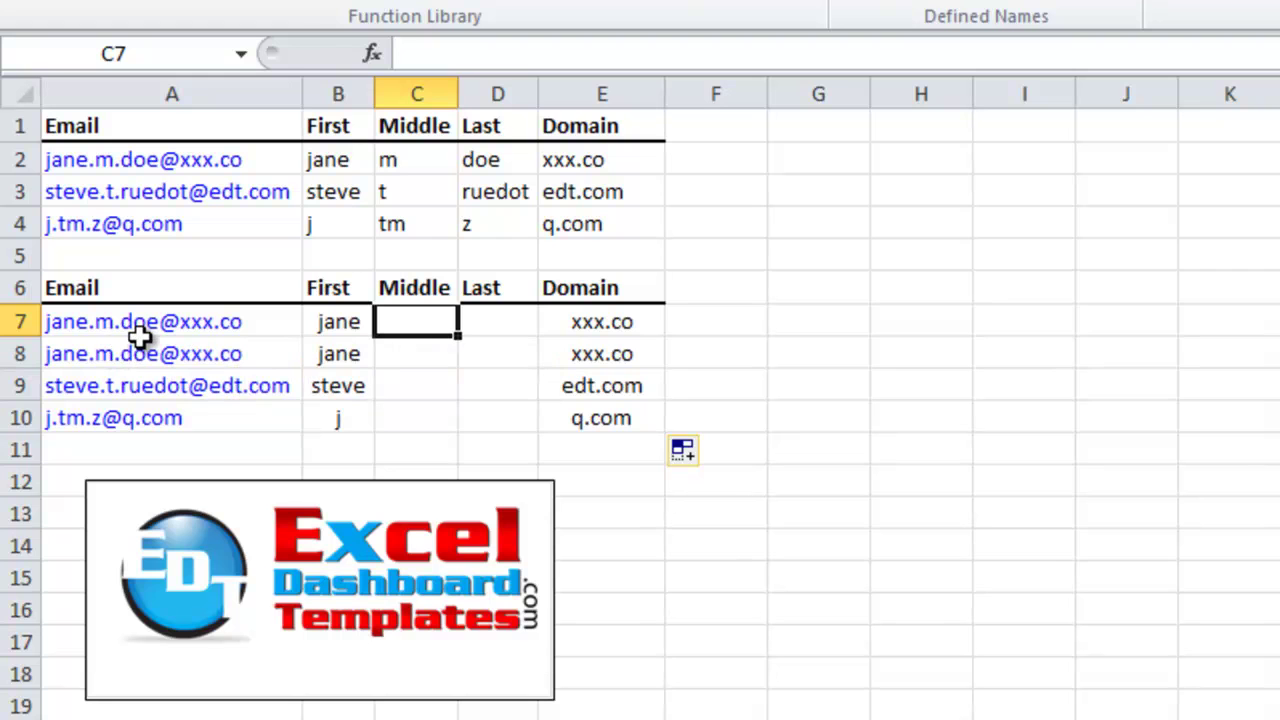
# Enter =MID(A7,FIND(".",A7)+1 in C7 as the start of the middle-name formula
pyautogui.write('=')
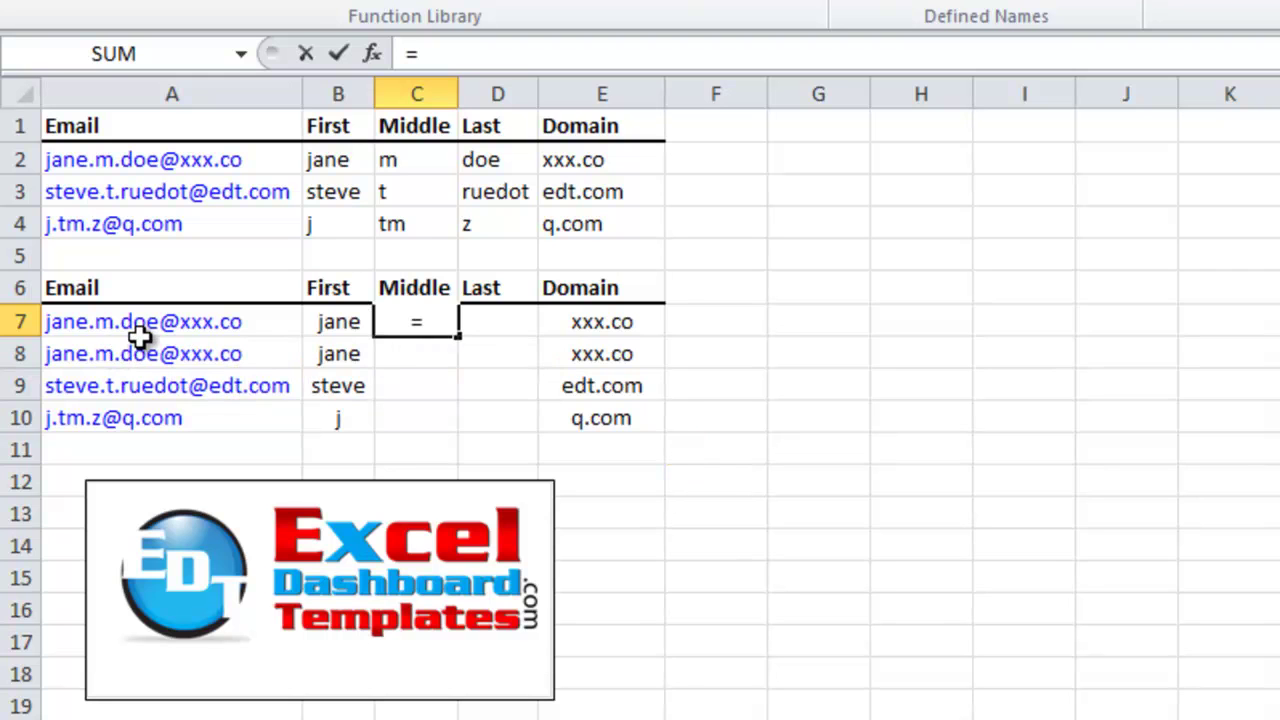
pyautogui.write('mi')
pyautogui.press('Tab')
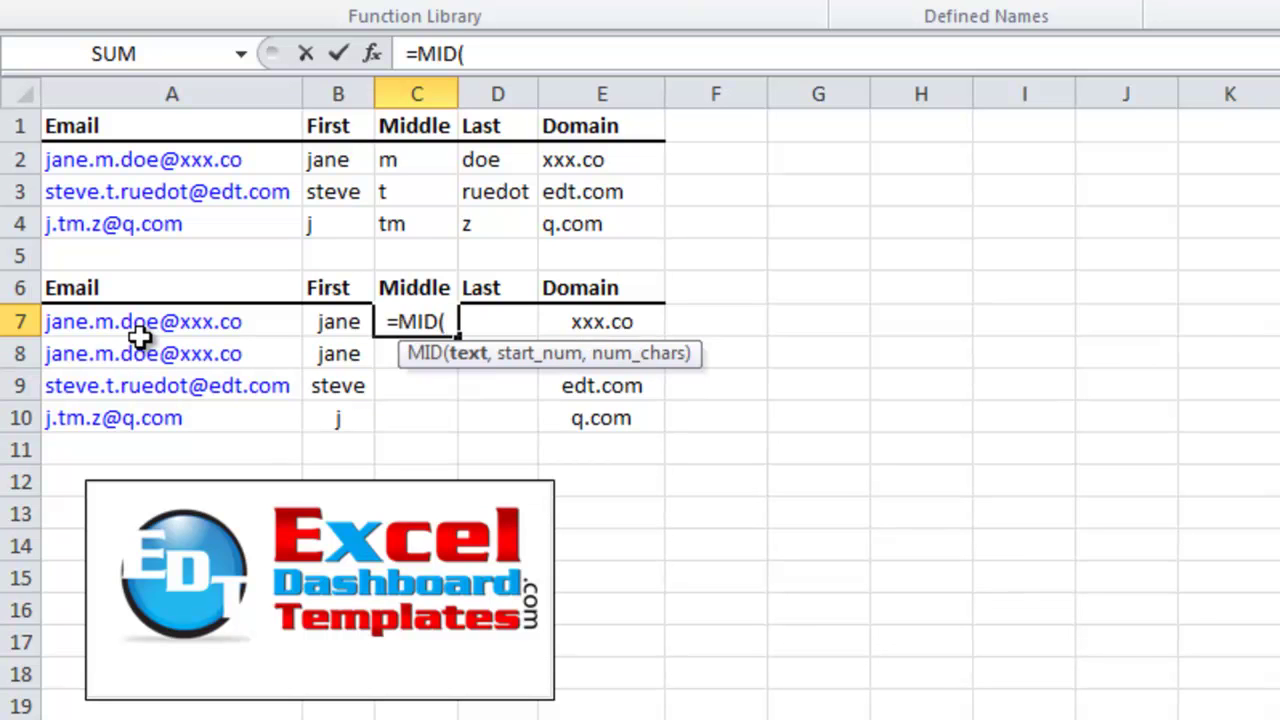
pyautogui.click(139, 330)
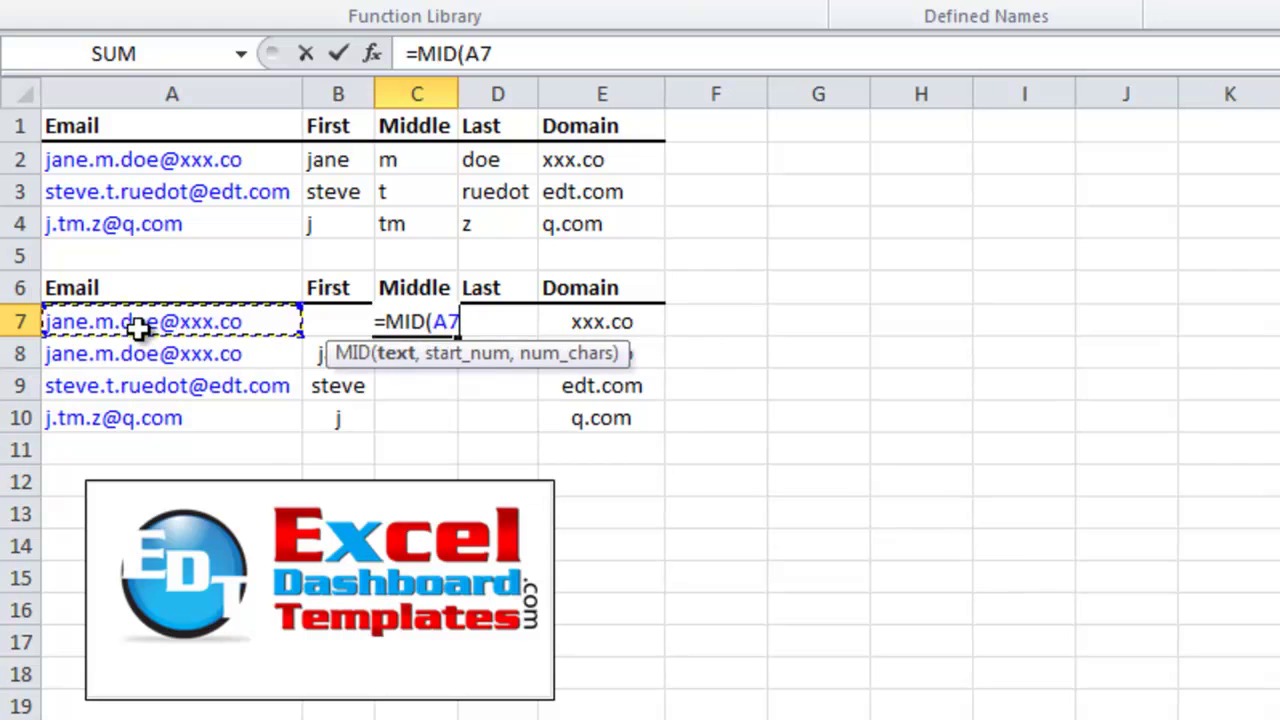
pyautogui.write(',')
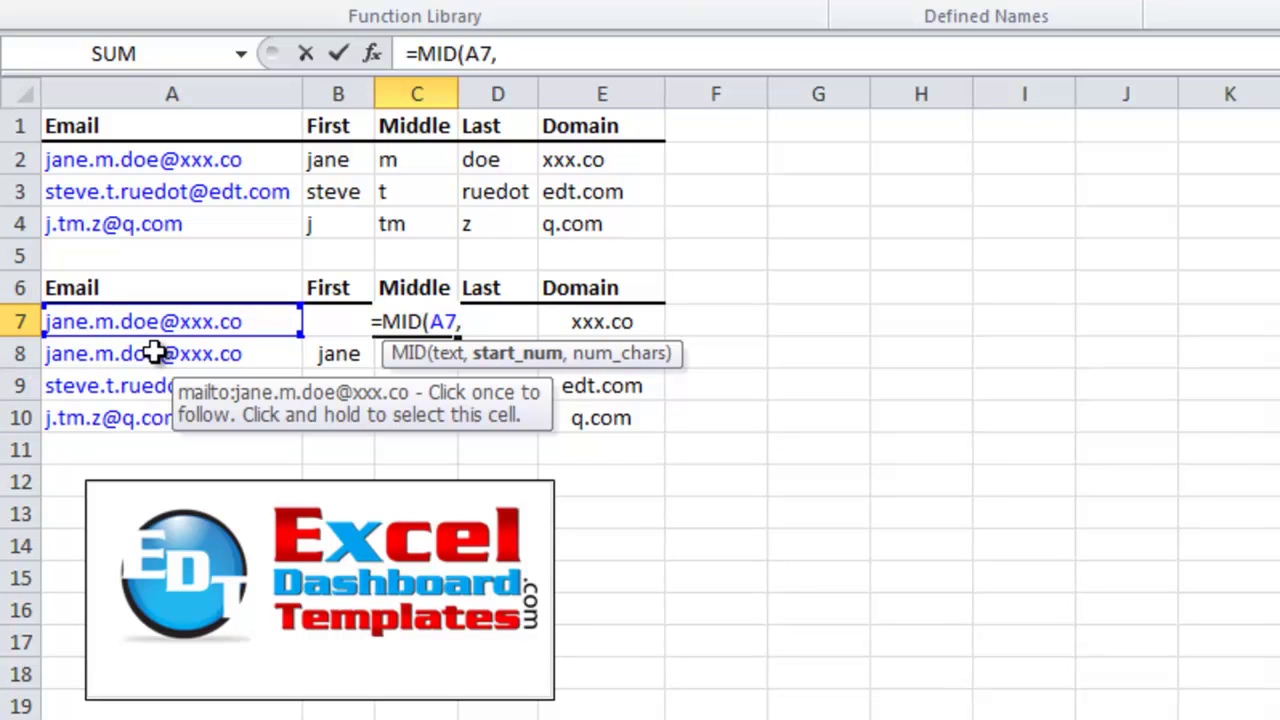
pyautogui.write('fin')
pyautogui.press('Tab')
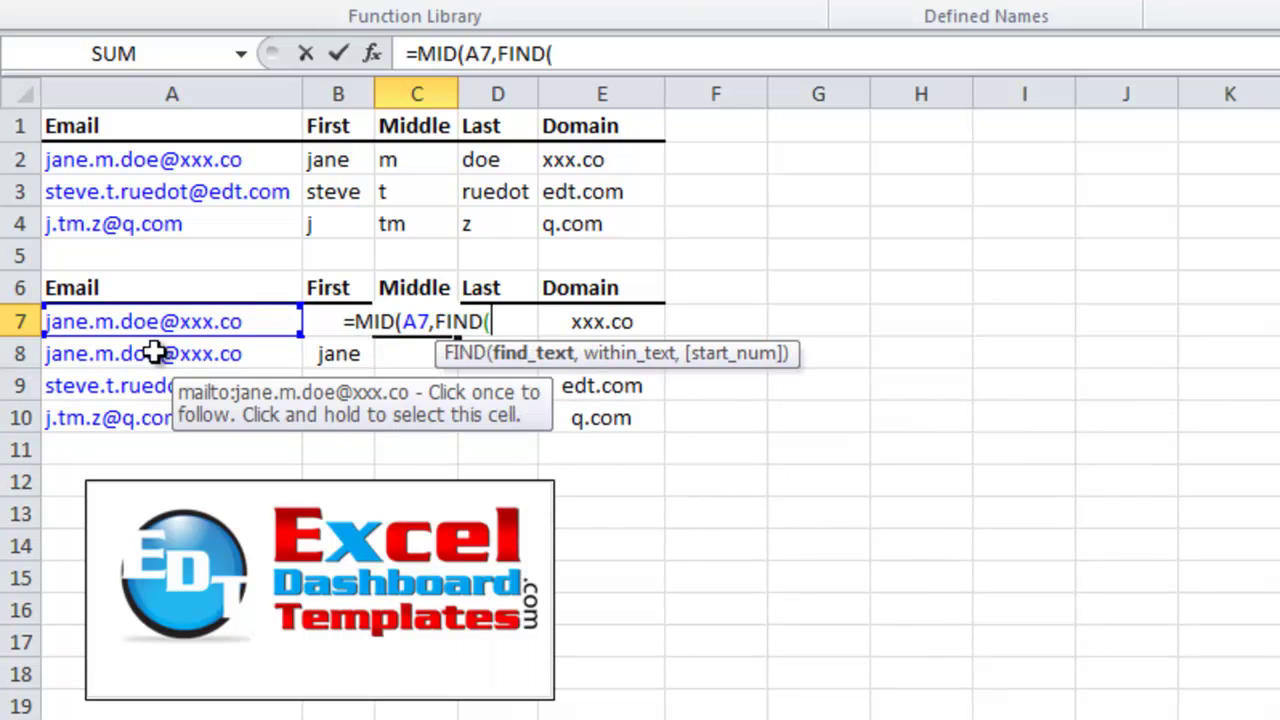
pyautogui.write('"."')
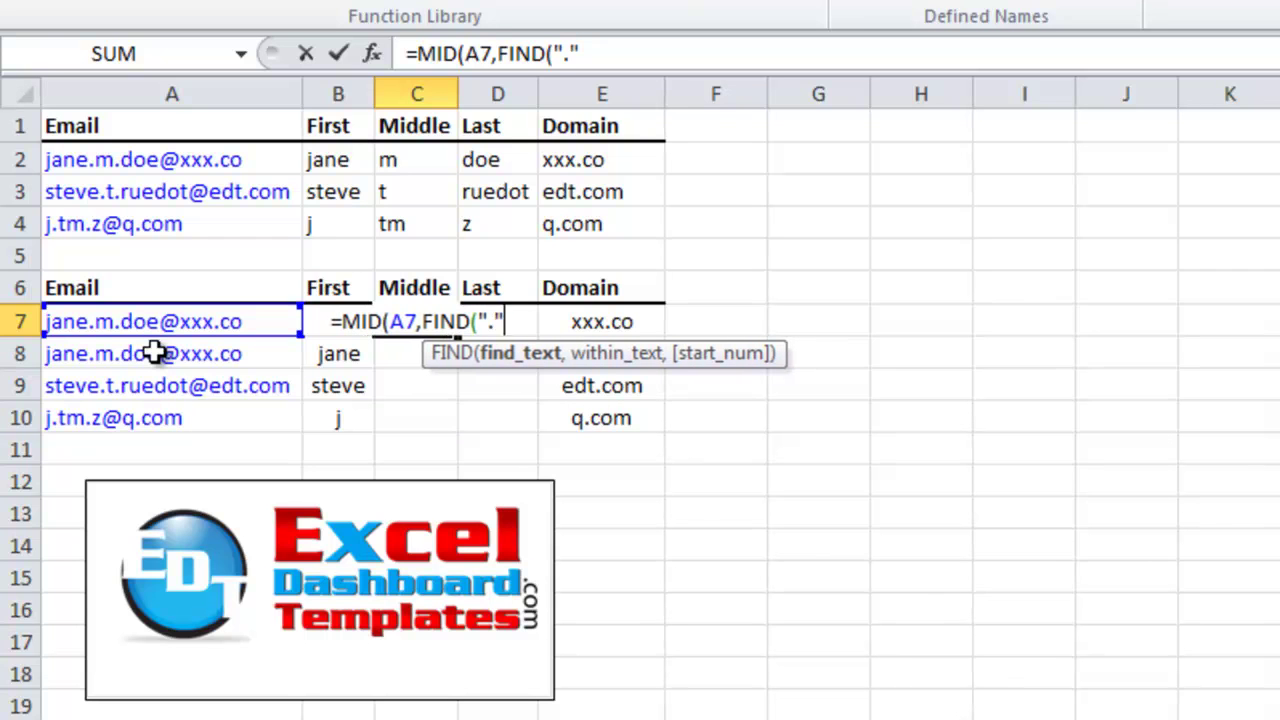
pyautogui.write(',')
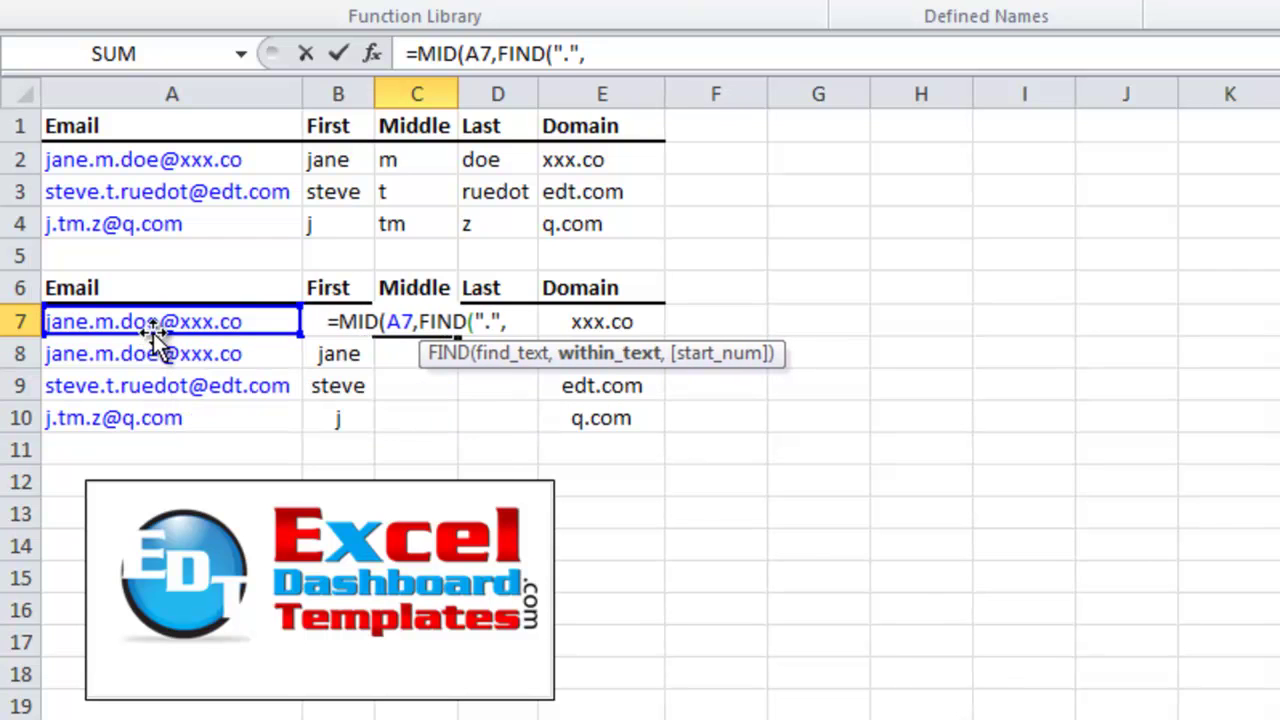
pyautogui.click(155, 328)
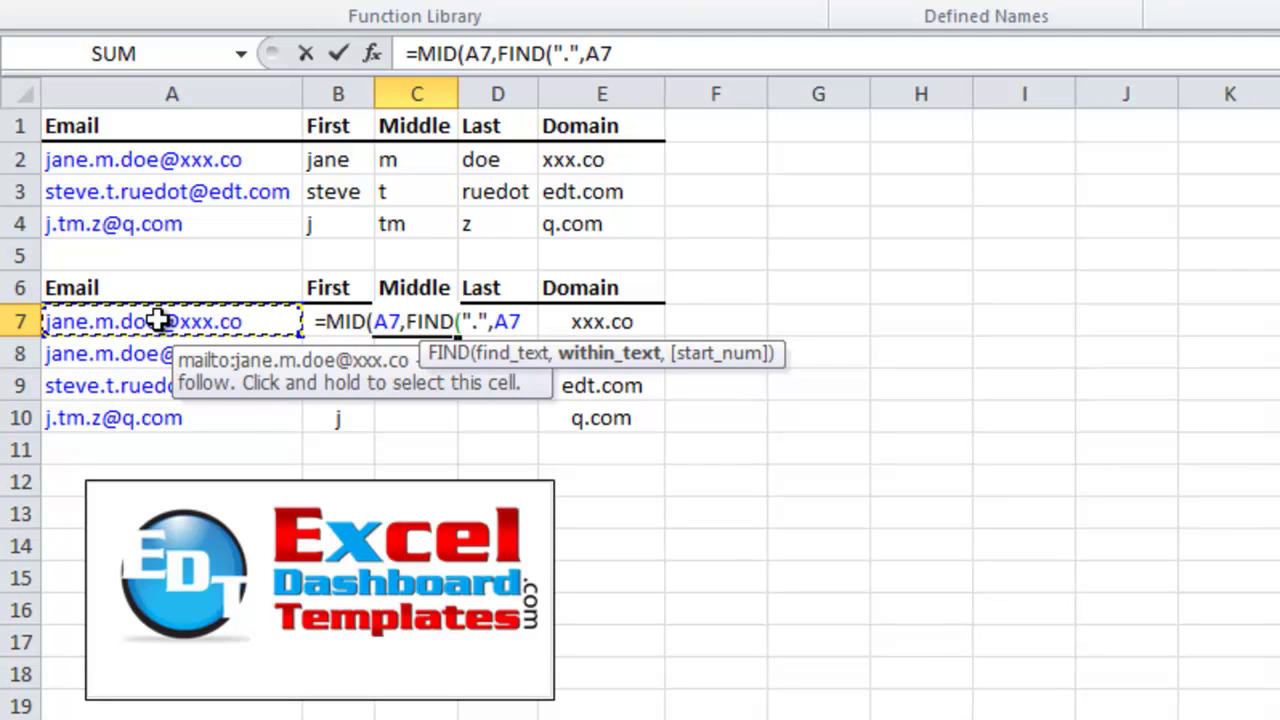
pyautogui.write(')')
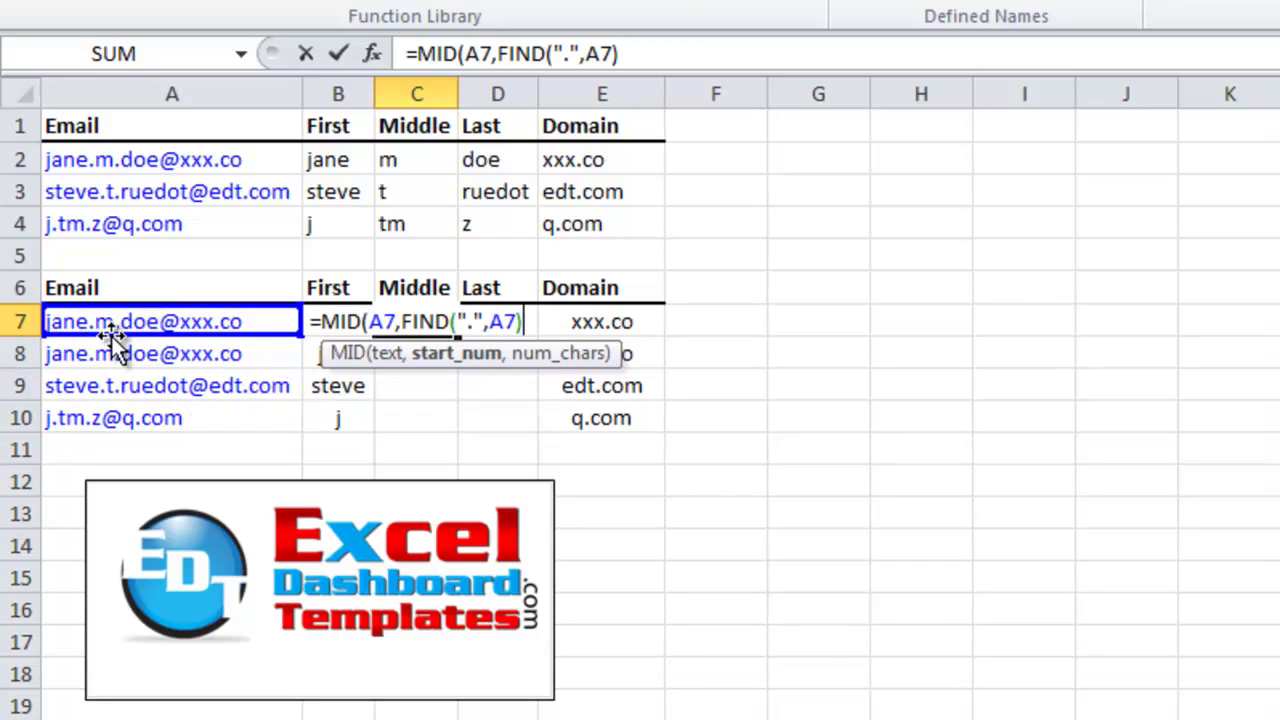
pyautogui.write('+1')
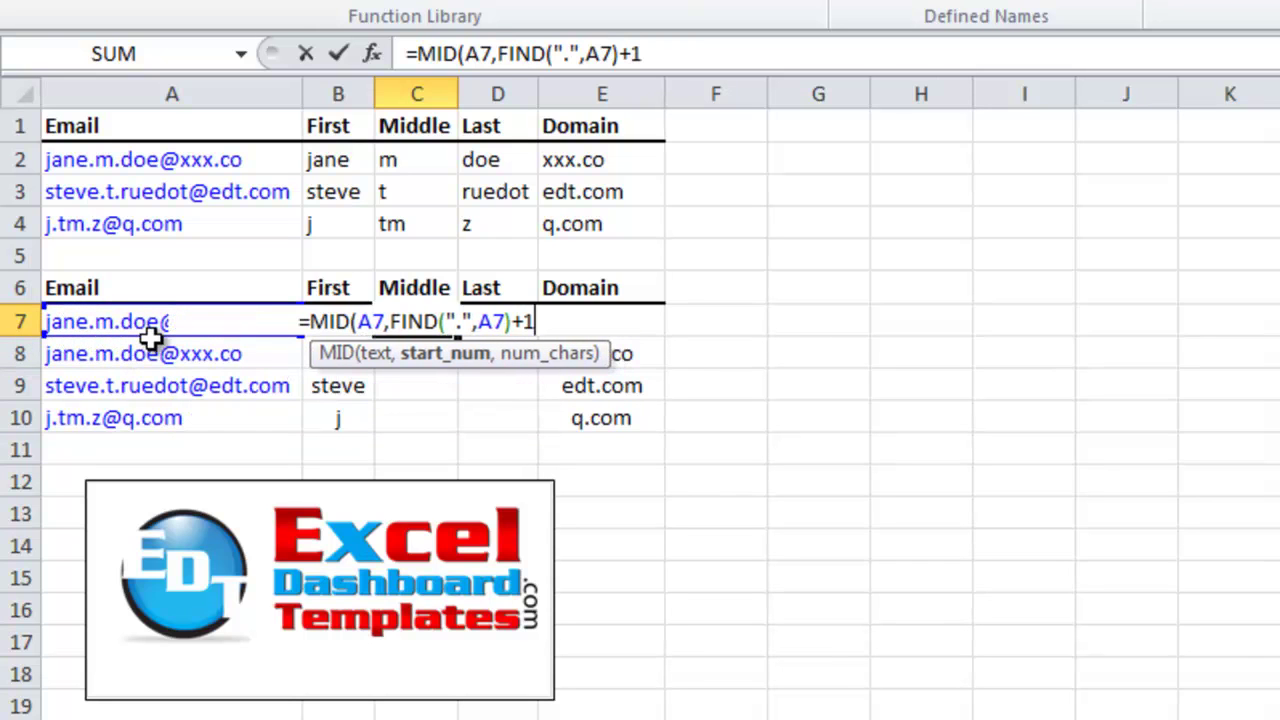
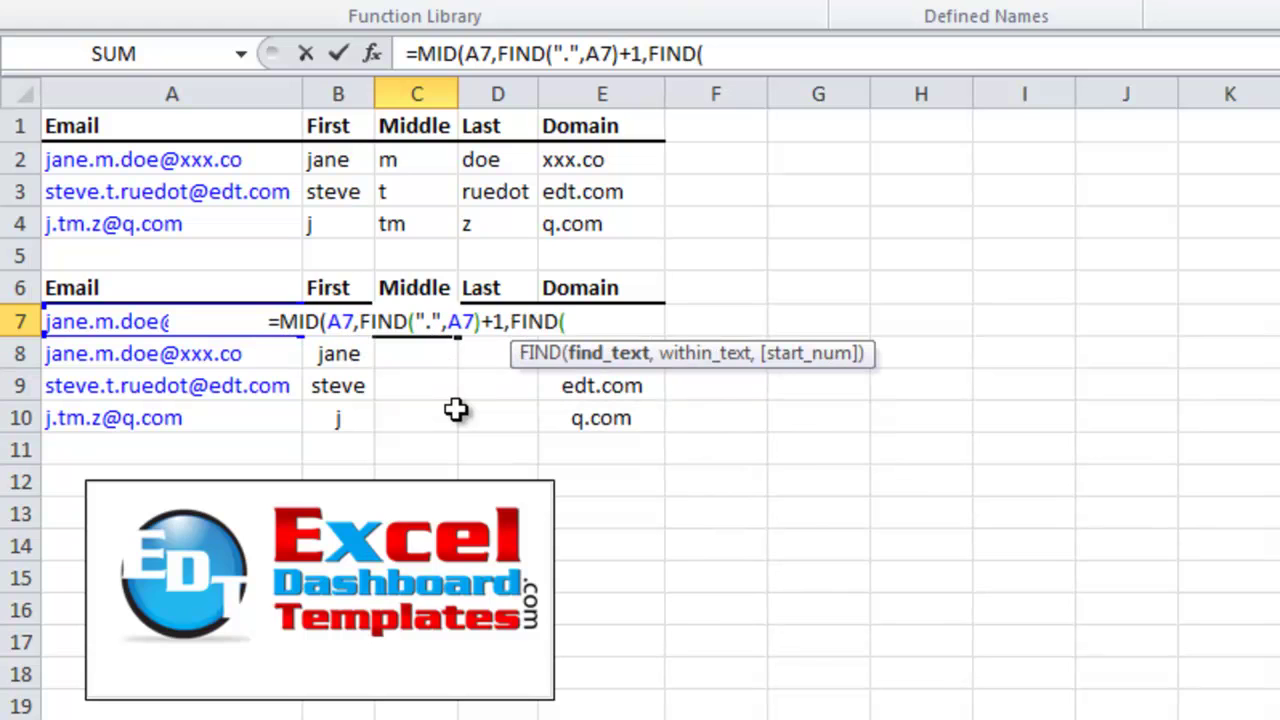
# Extend C7's Middle formula with FIND(".",a7,FIND(".",a7)+1) to locate the second dot
pyautogui.write('"."')
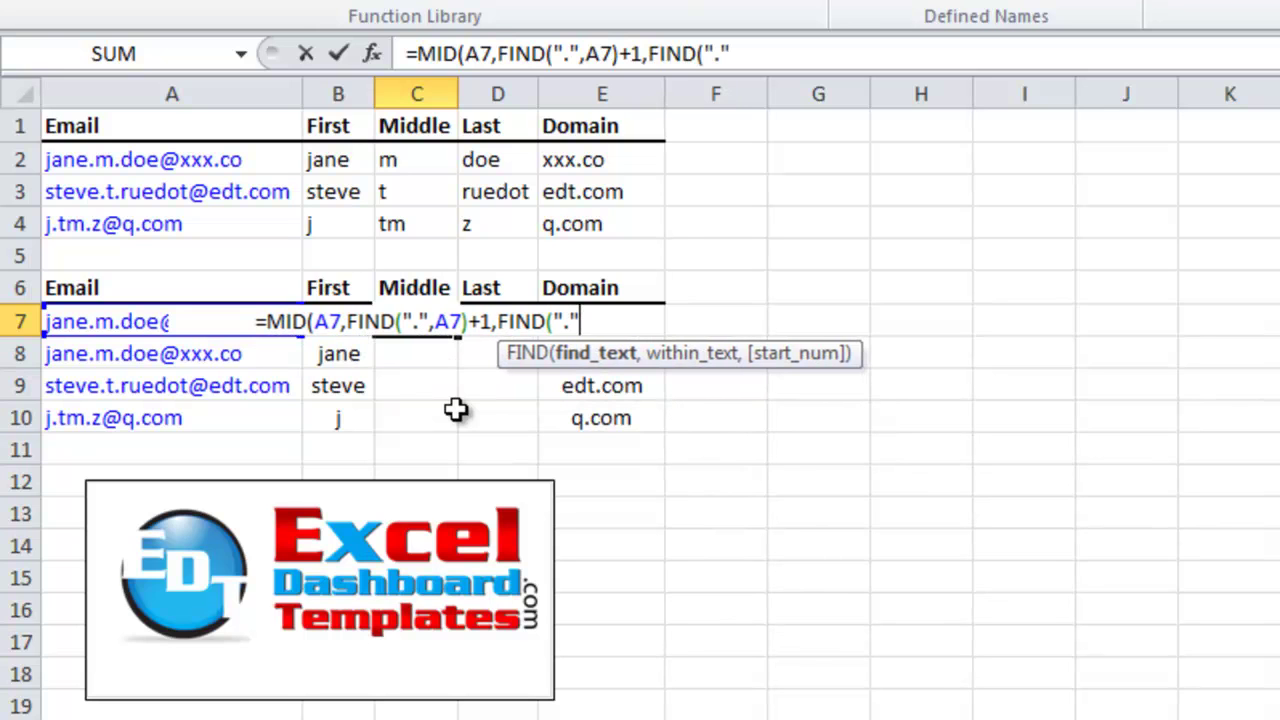
pyautogui.write(',')
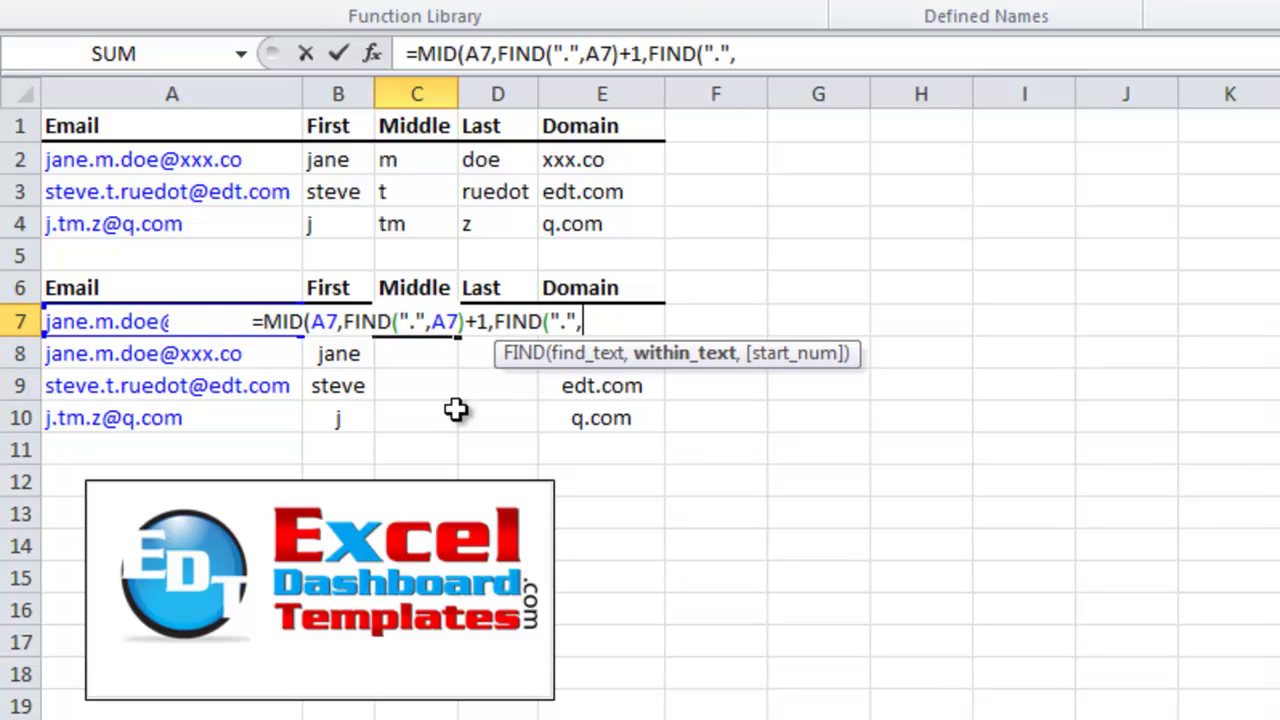
pyautogui.write('a7')
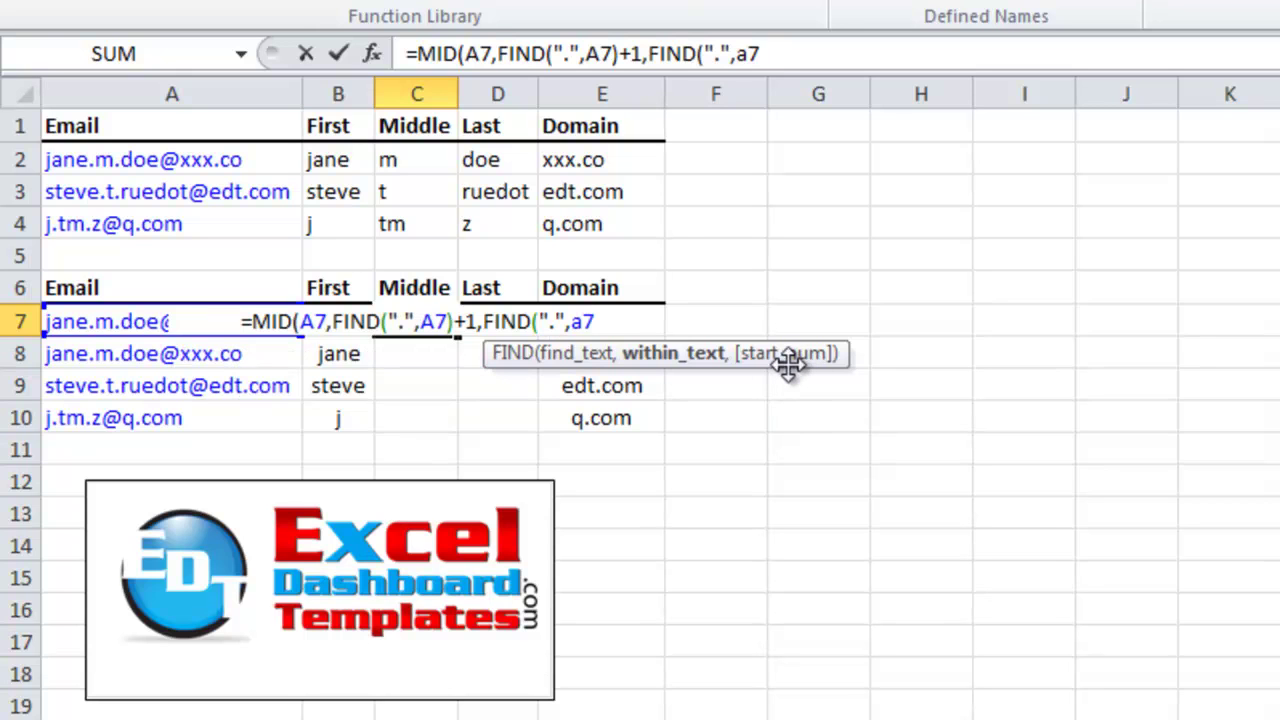
pyautogui.write(',')
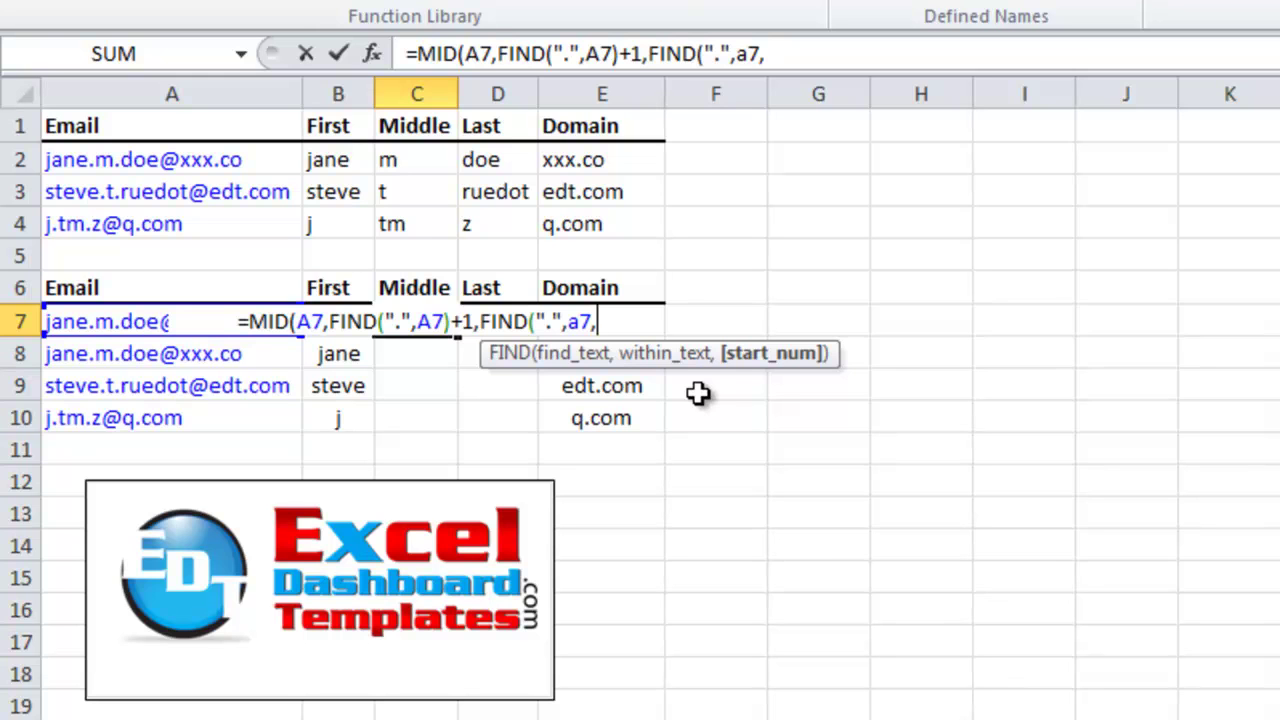
pyautogui.write('fin')
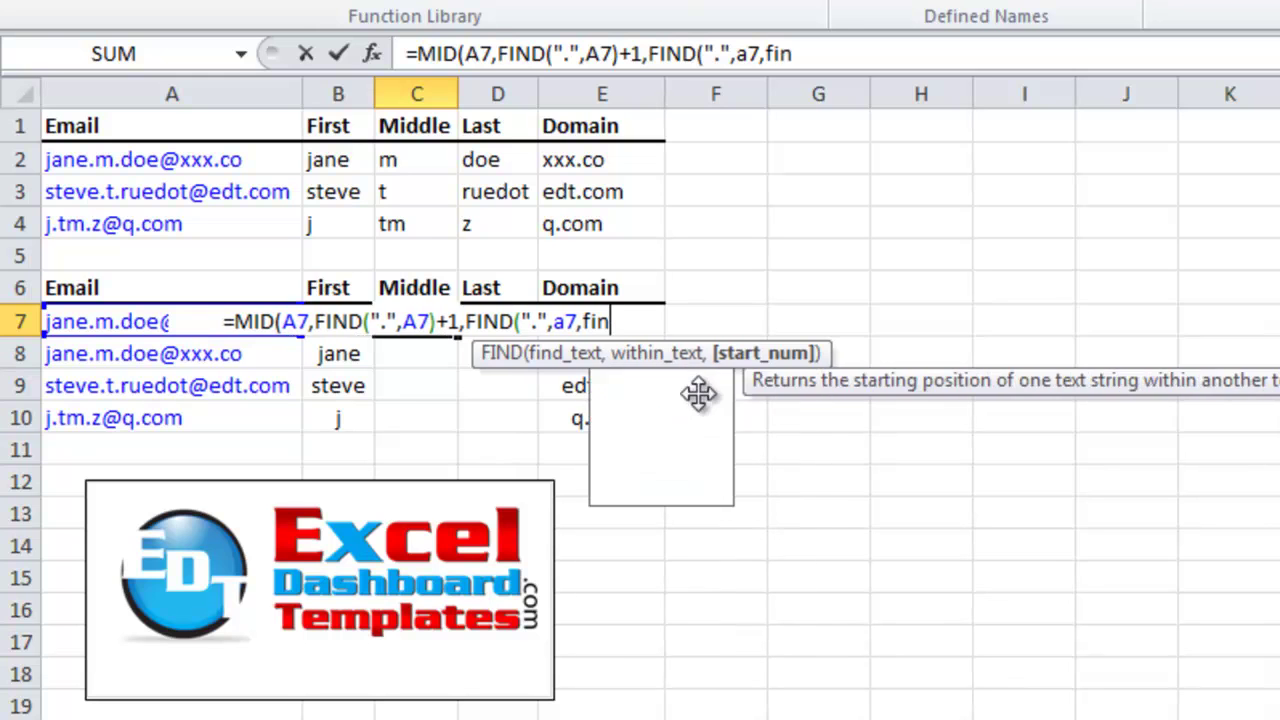
pyautogui.press('Tab')
pyautogui.write('"."')
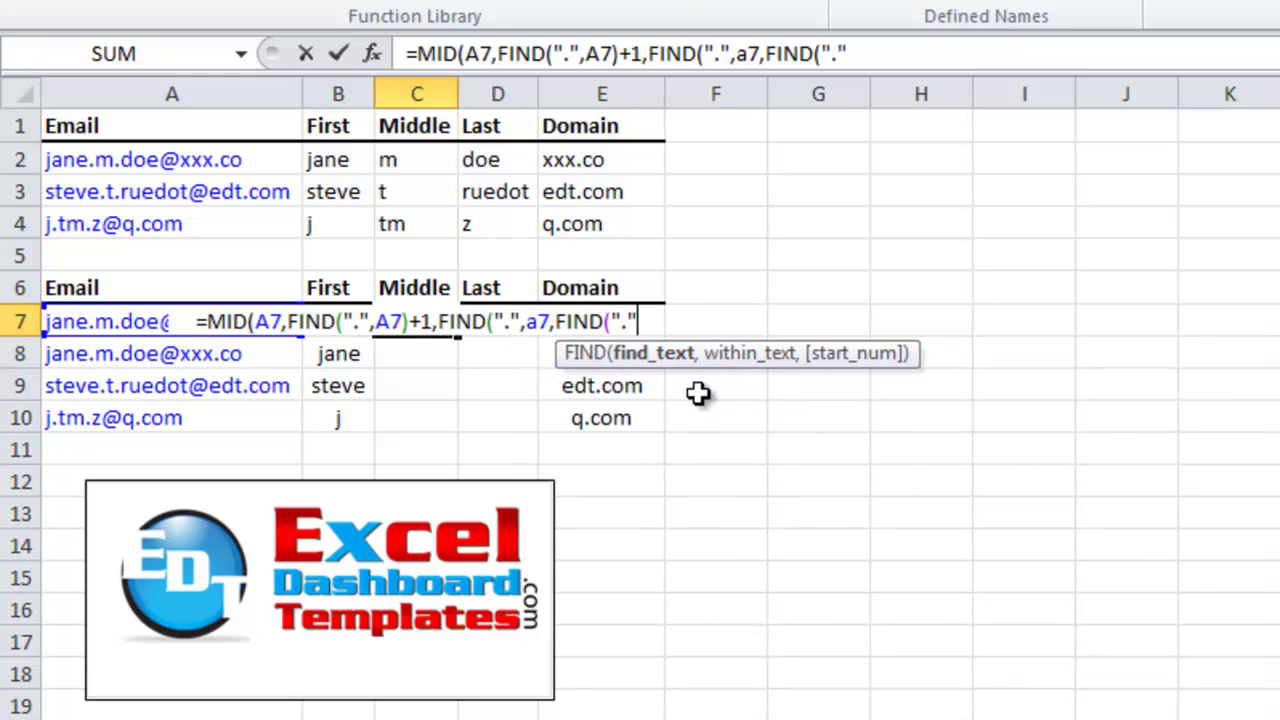
pyautogui.write(',a7')
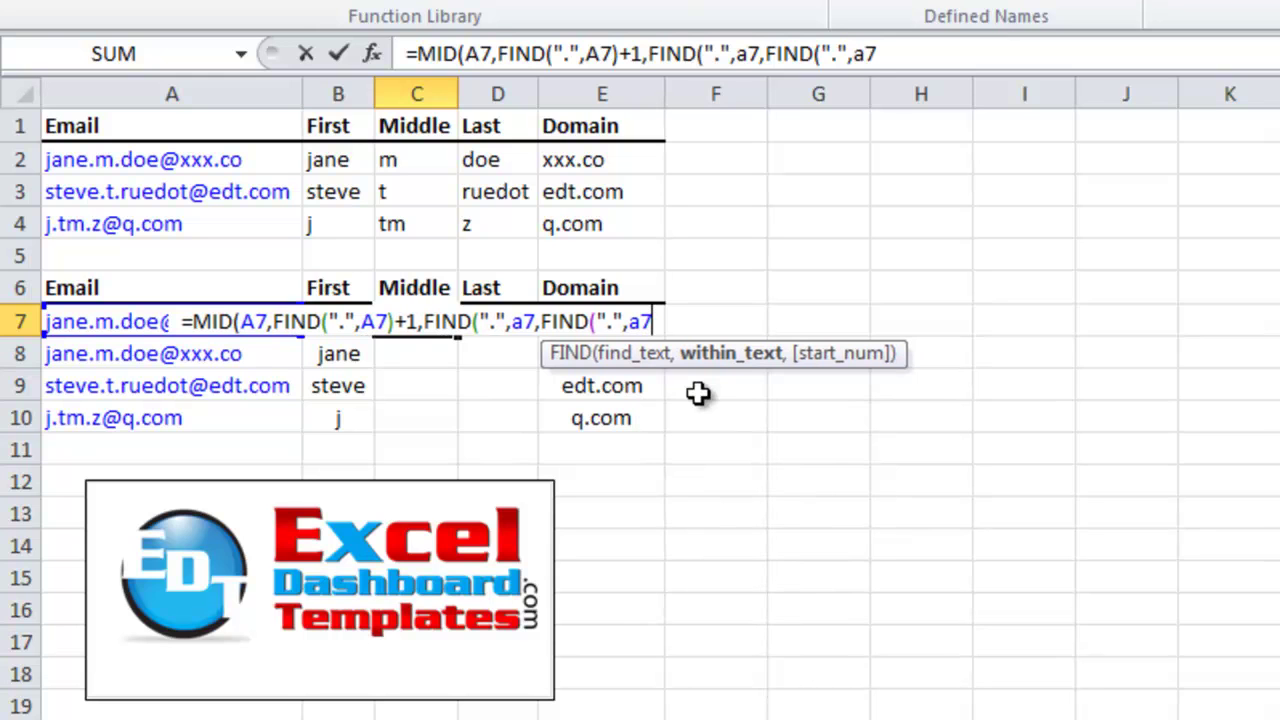
pyautogui.write(')')
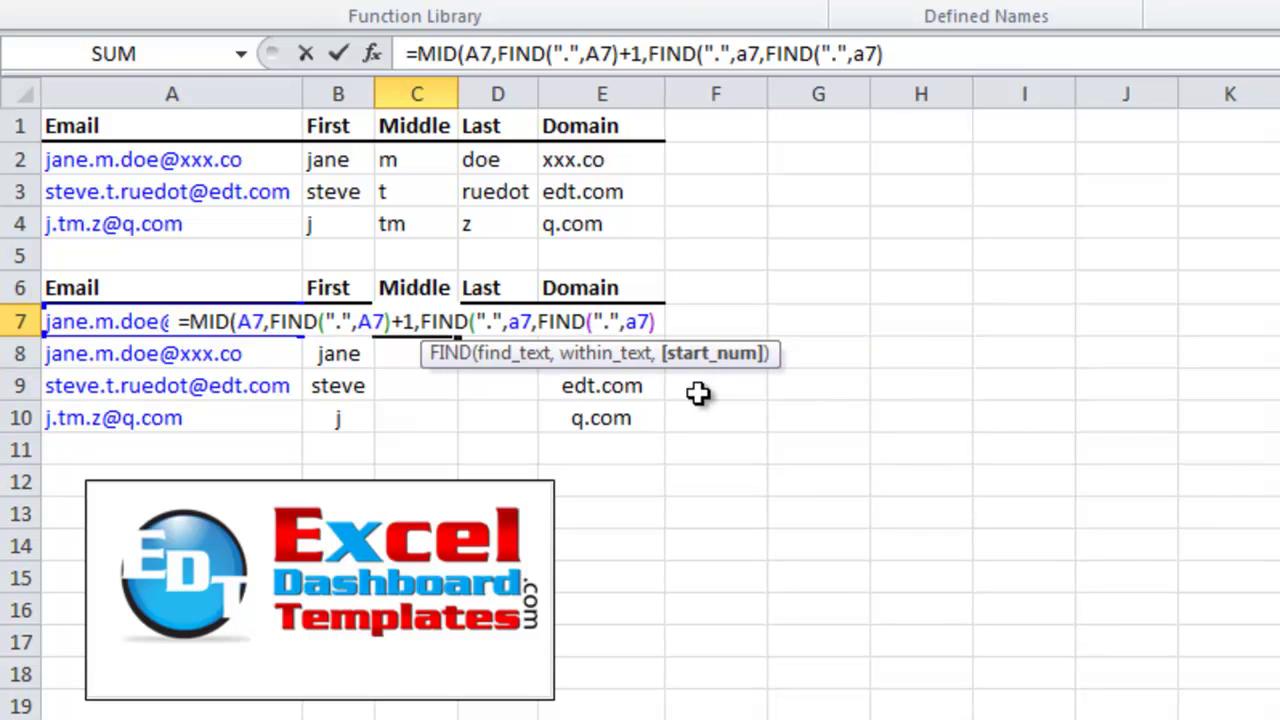
pyautogui.write('+1')
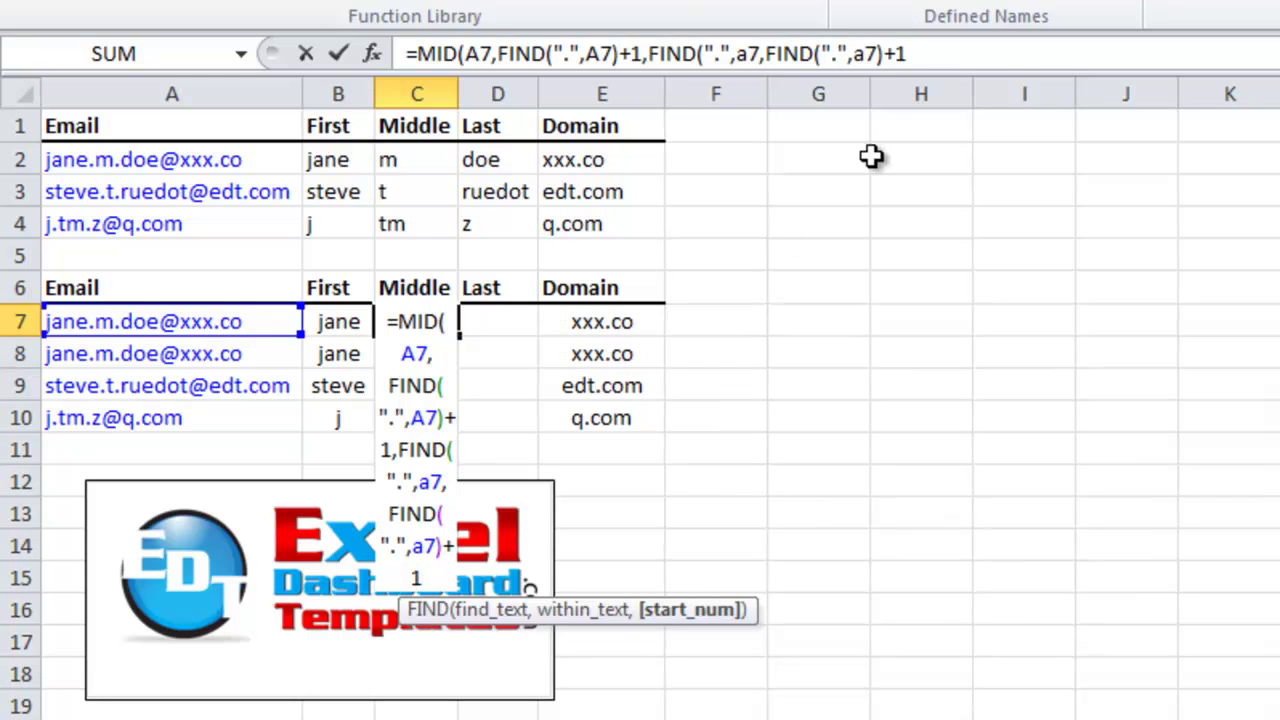
pyautogui.write(')')
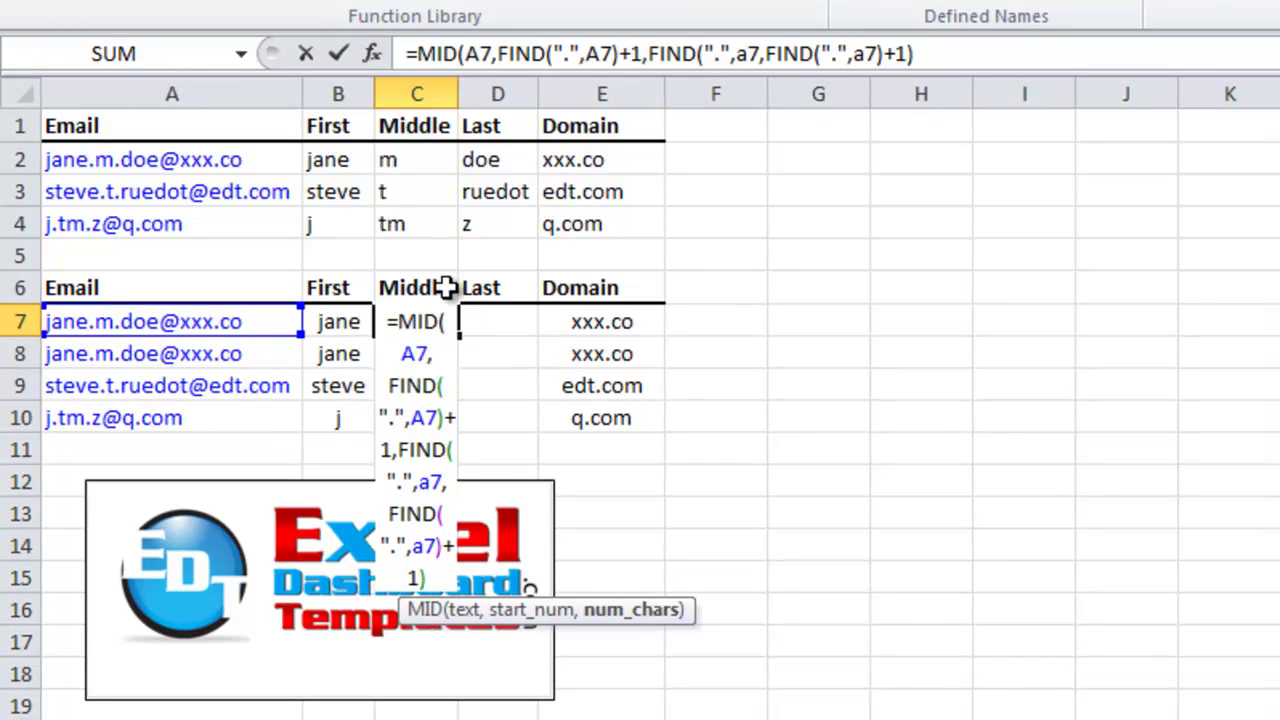
# Finish C7's Middle formula with -FIND(".",a7)-1), removing the stray underscore, so it returns m
pyautogui.write('-find')
pyautogui.press('Tab')
pyautogui.write('".",a7')
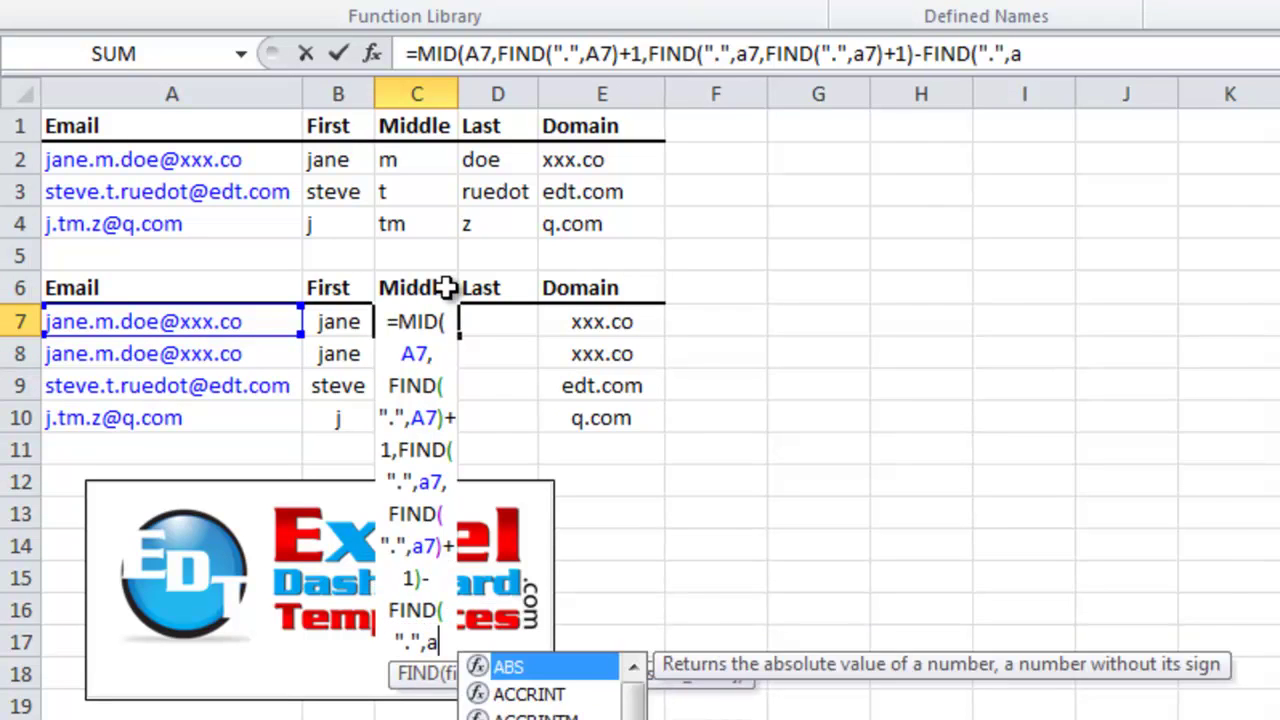
pyautogui.write(')')
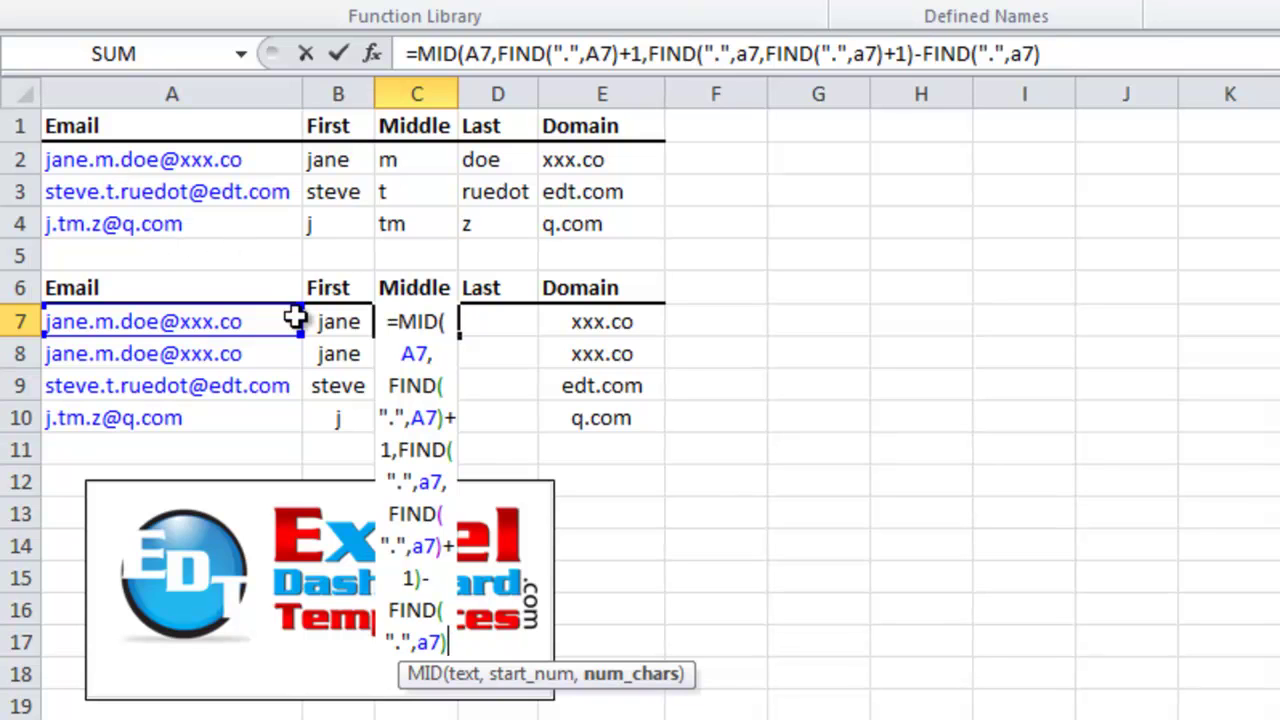
pyautogui.write('-1')
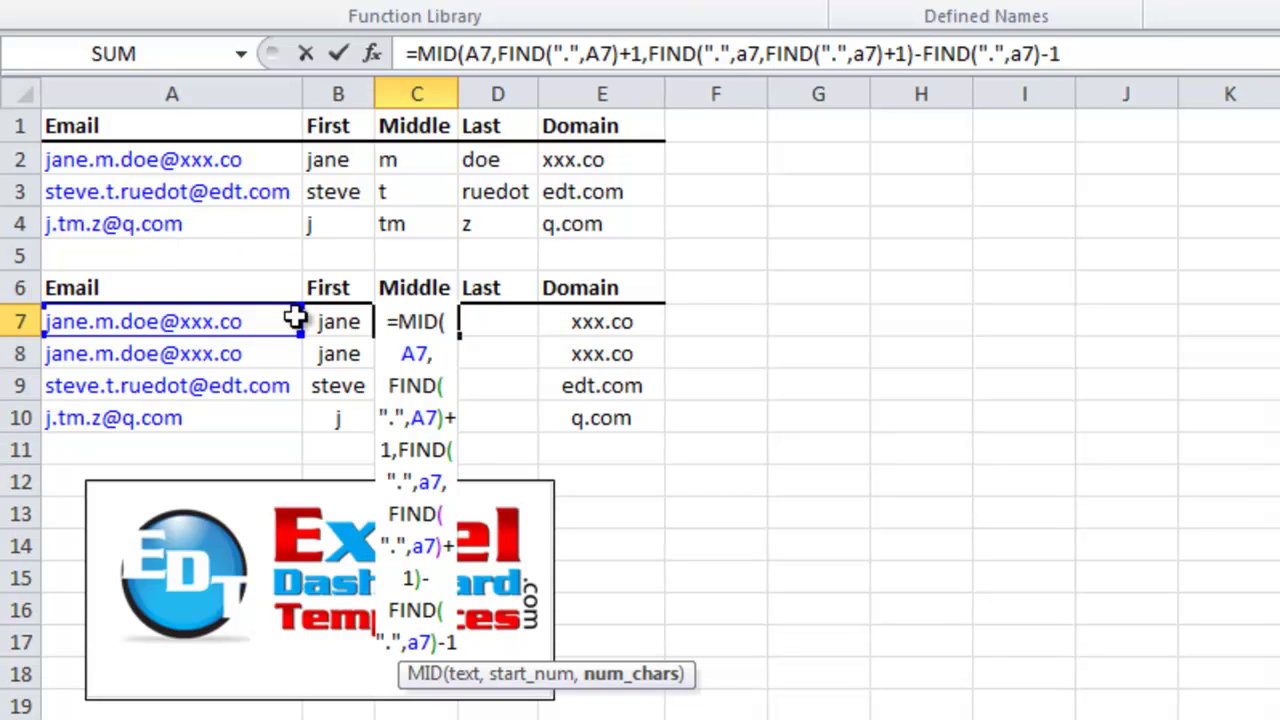
pyautogui.write('_')
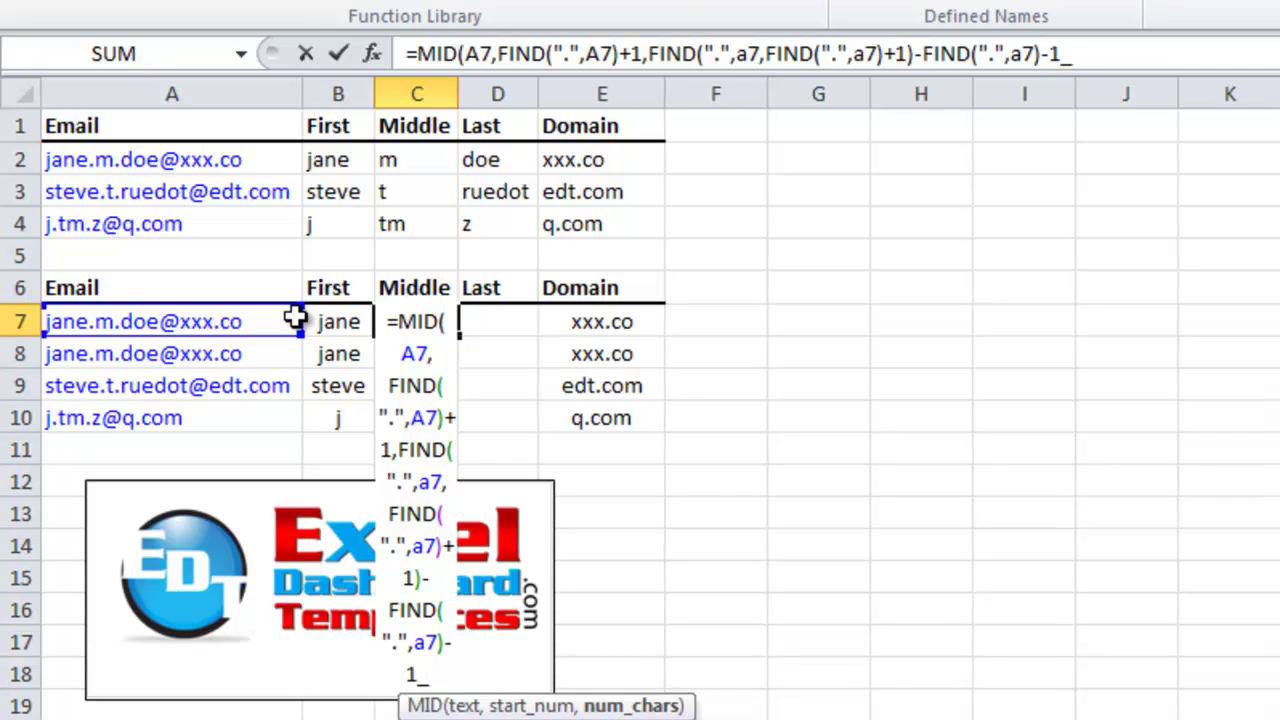
pyautogui.press('Return')
pyautogui.press('Return')
pyautogui.press('BackSpace')
pyautogui.write(')')
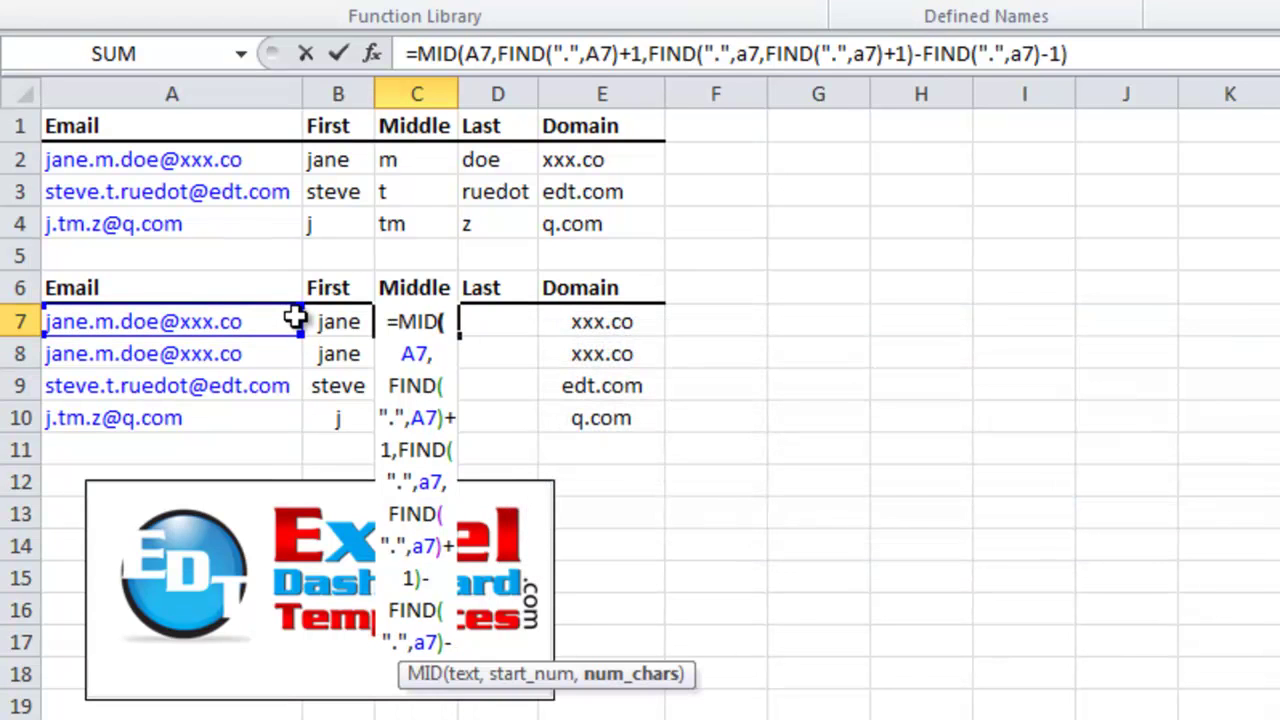
pyautogui.press('Return')
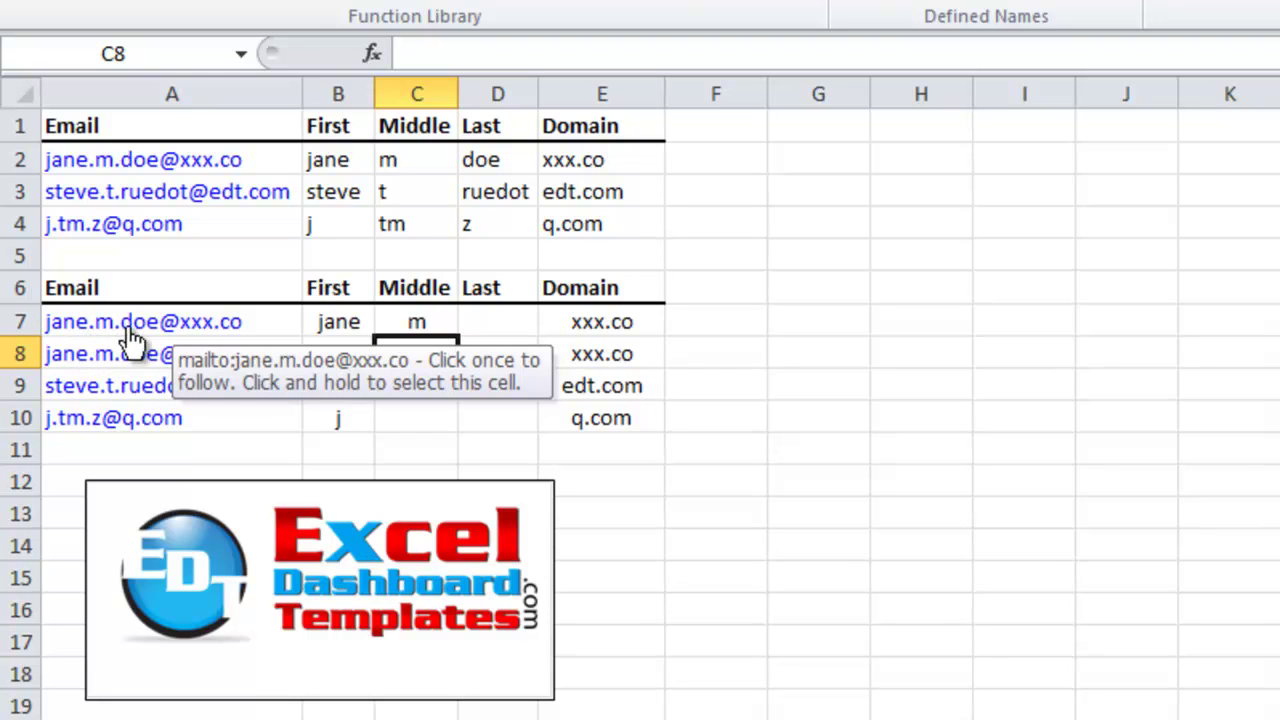
# Fill C7's Middle formula down to C10, giving m, m, t and tm, and check C9
pyautogui.click(432, 326)
pyautogui.moveTo(457, 336); pyautogui.dragTo(449, 418)
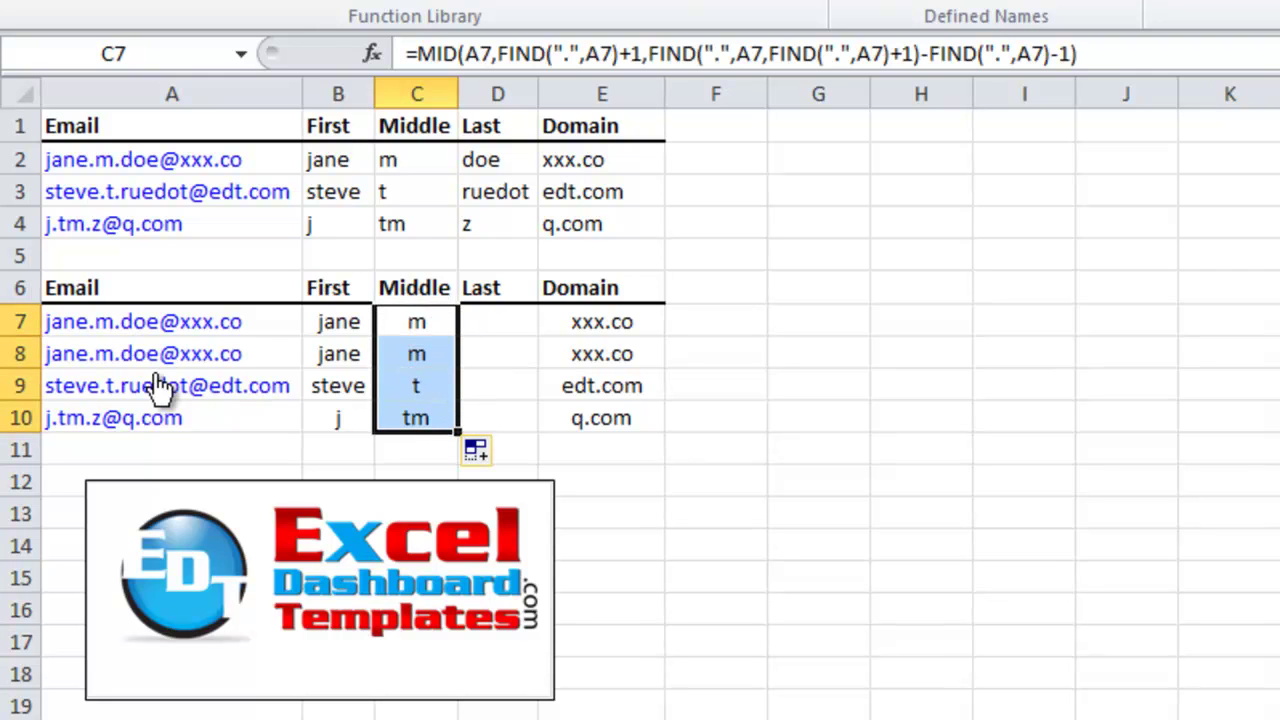
pyautogui.click(426, 389)
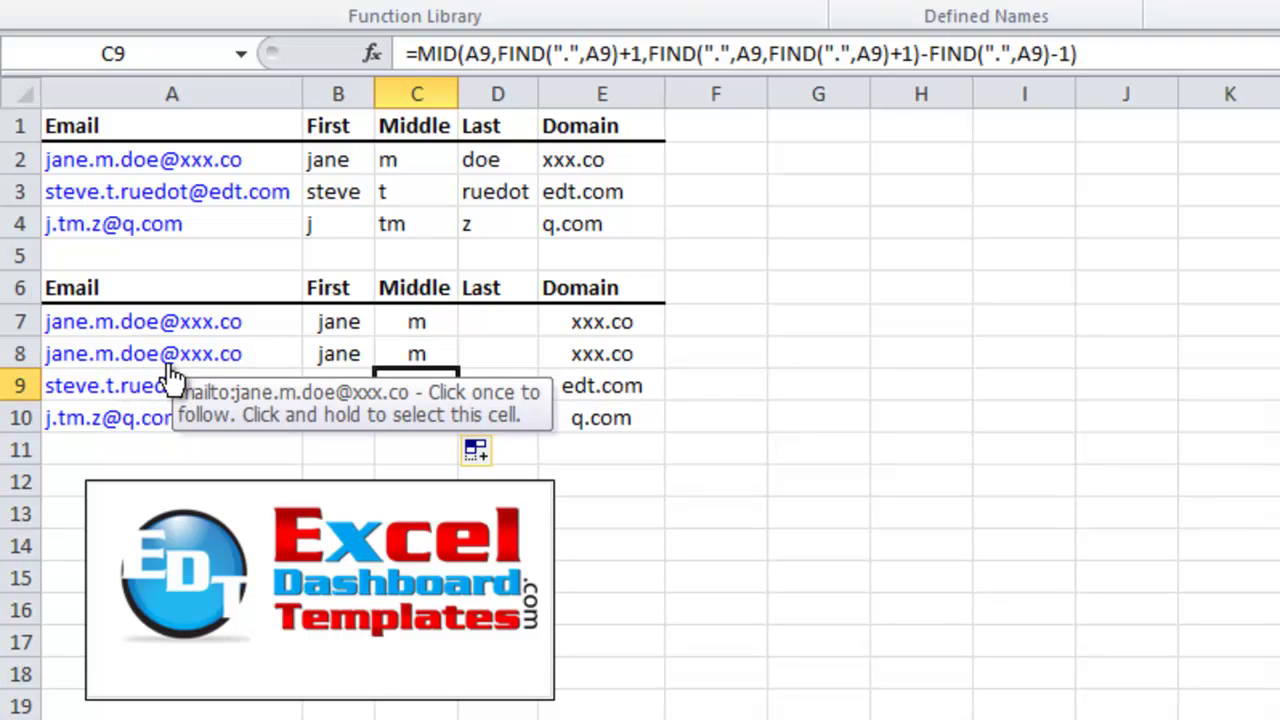
pyautogui.click(472, 326)
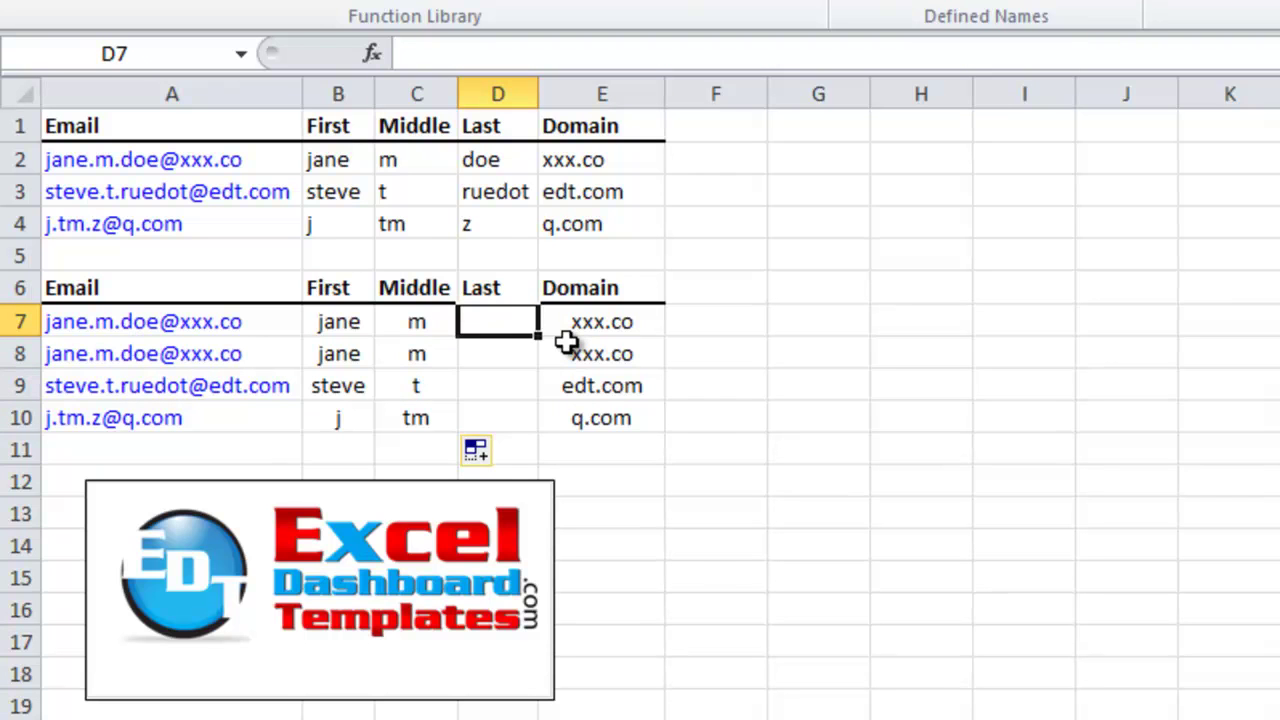
# Start D7's Last formula as =MID(A7,FIND(".",A2,FIND(".",A7)+1)+1, starting after the second dot
pyautogui.write('=')
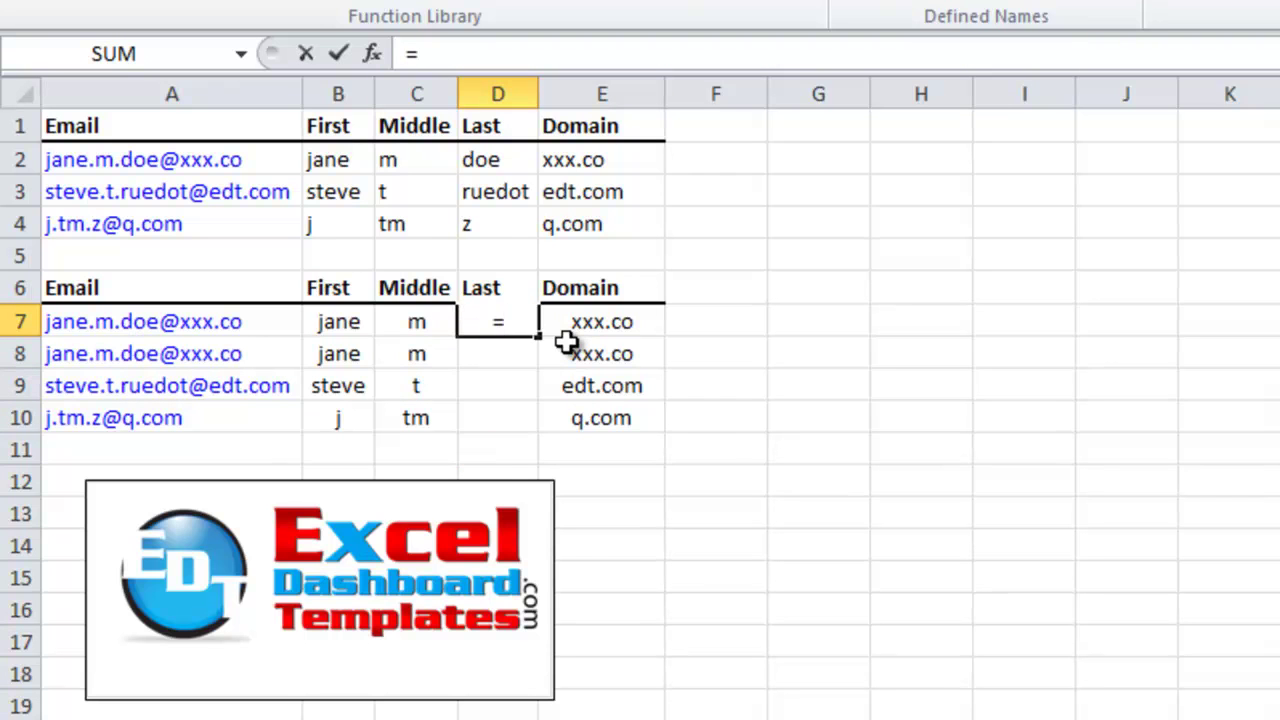
pyautogui.write('mi')
pyautogui.press('Tab')
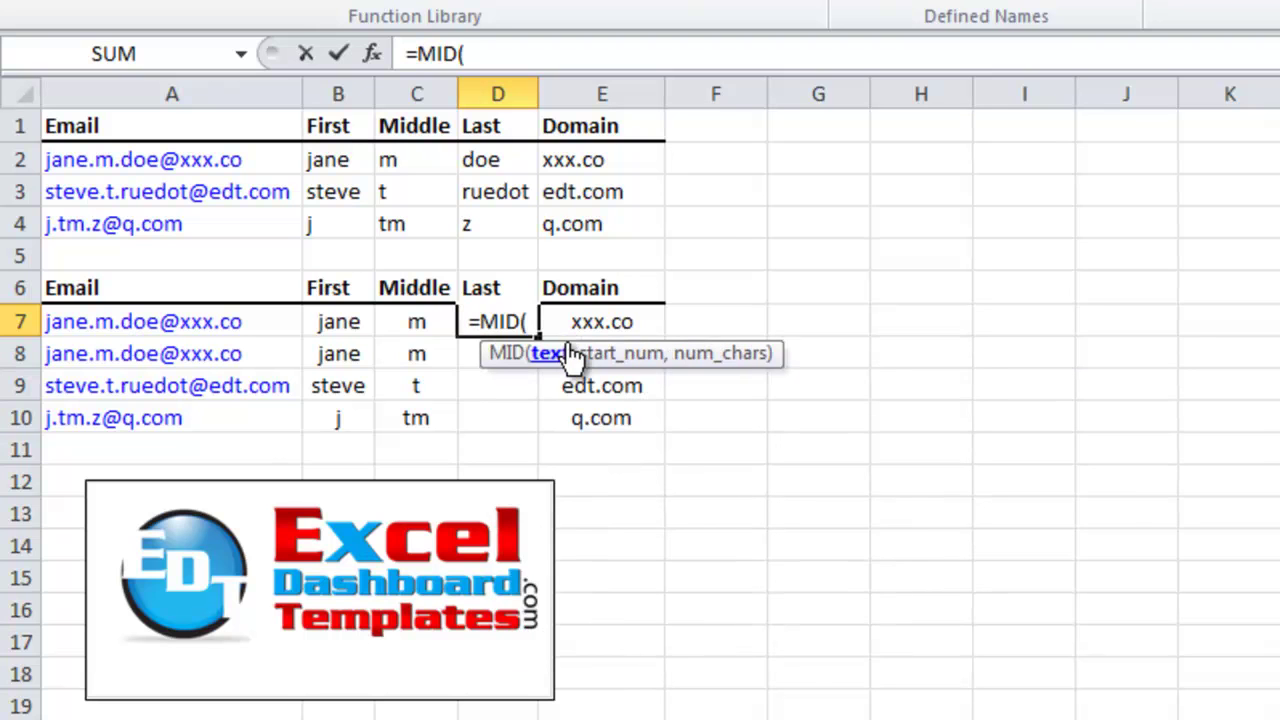
pyautogui.write('a7')
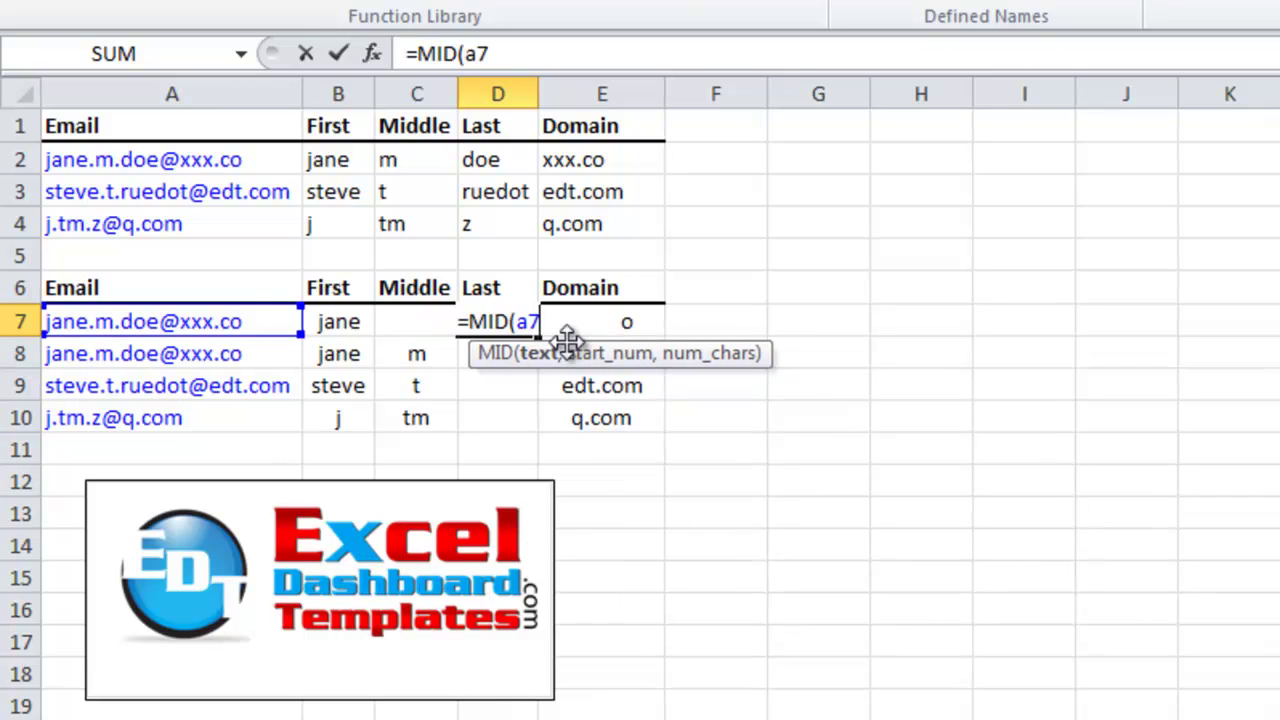
pyautogui.write(',fin')
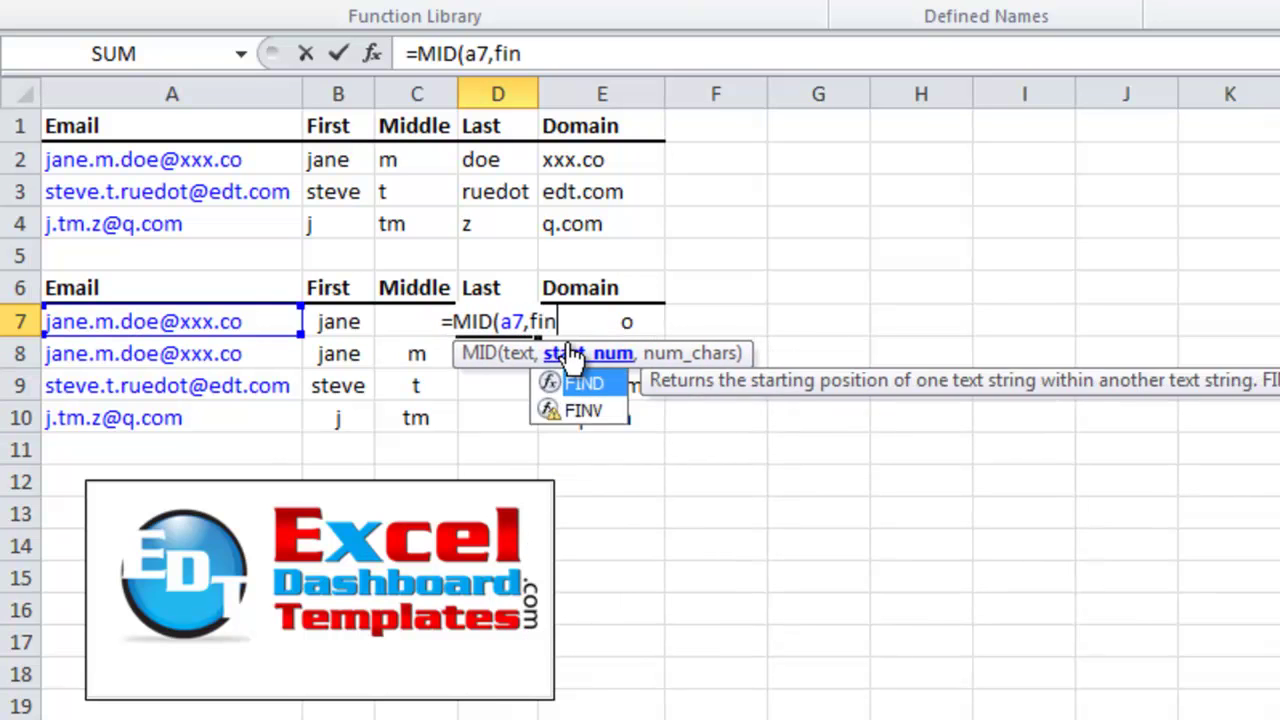
pyautogui.press('Tab')
pyautogui.write('"')
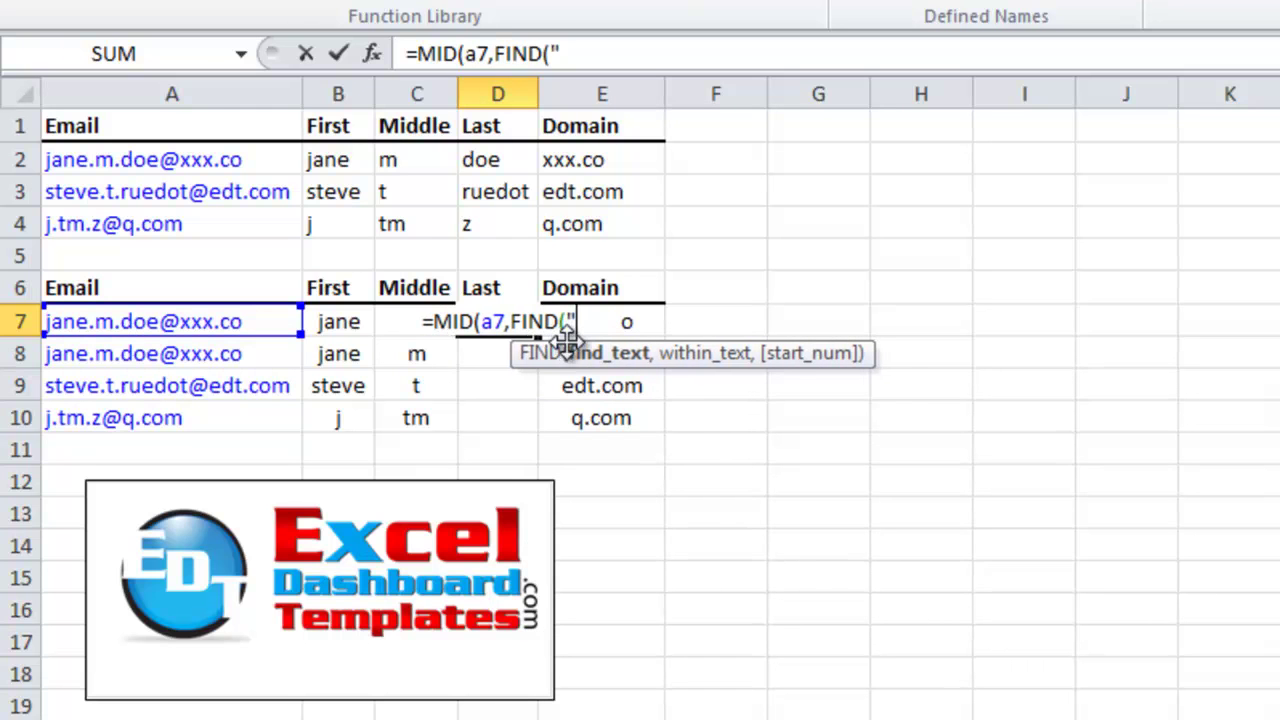
pyautogui.write('.",a2')
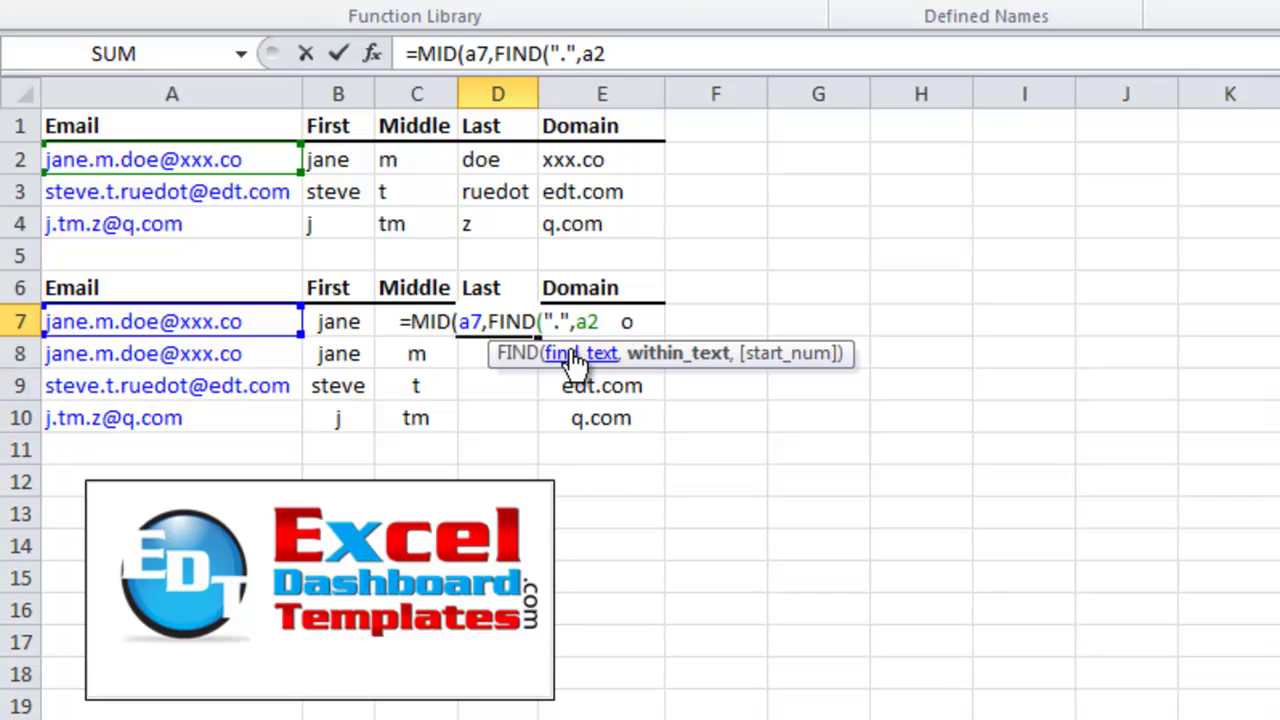
pyautogui.write(',')
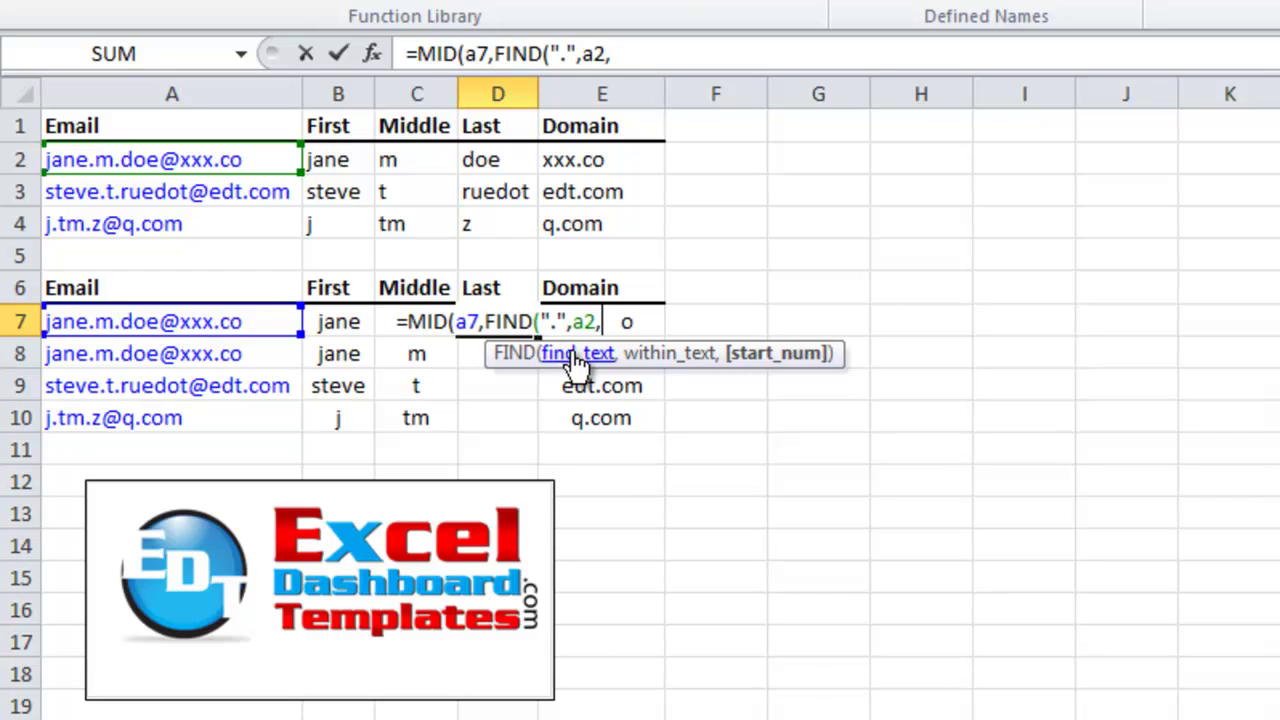
pyautogui.write('find(')
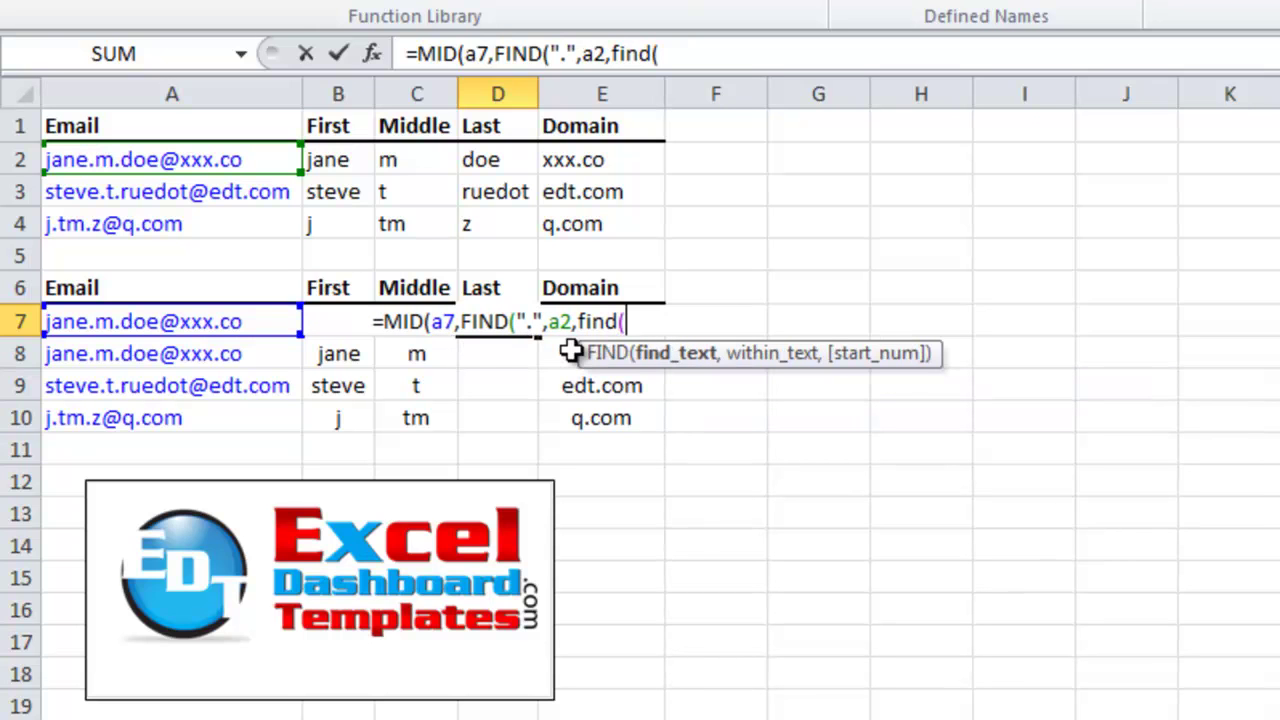
pyautogui.write('".",')
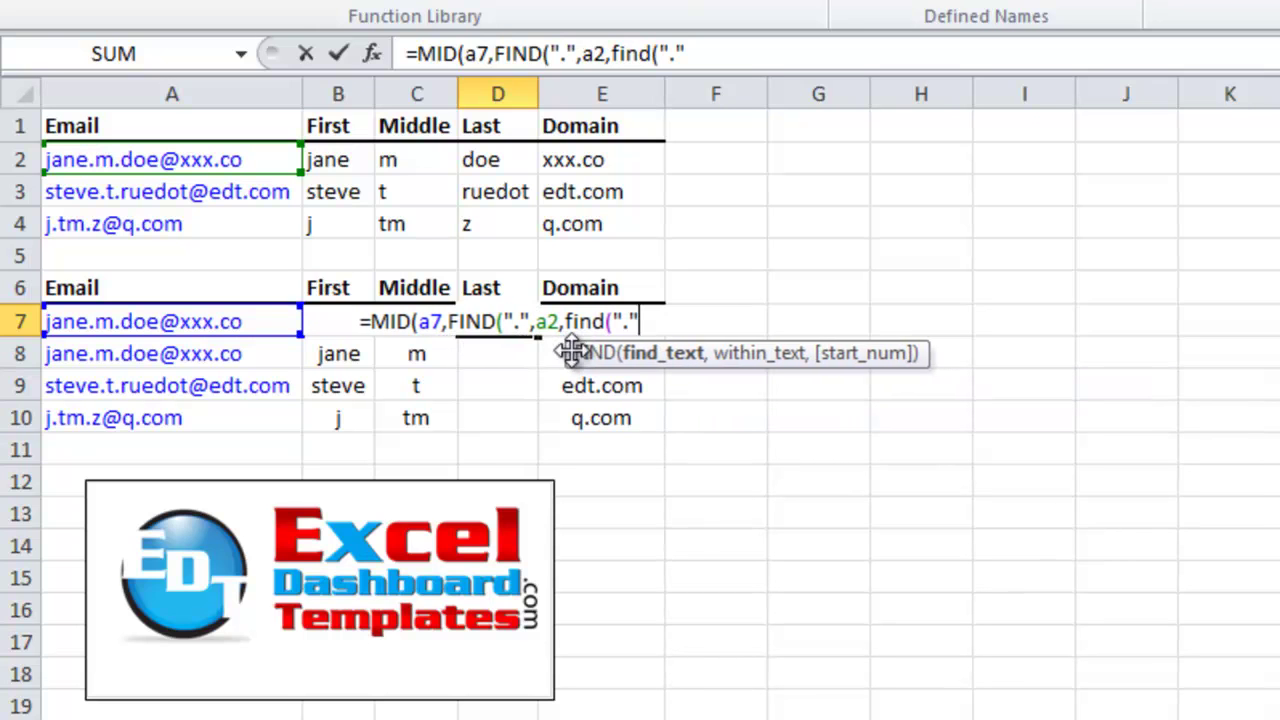
pyautogui.write('a7')
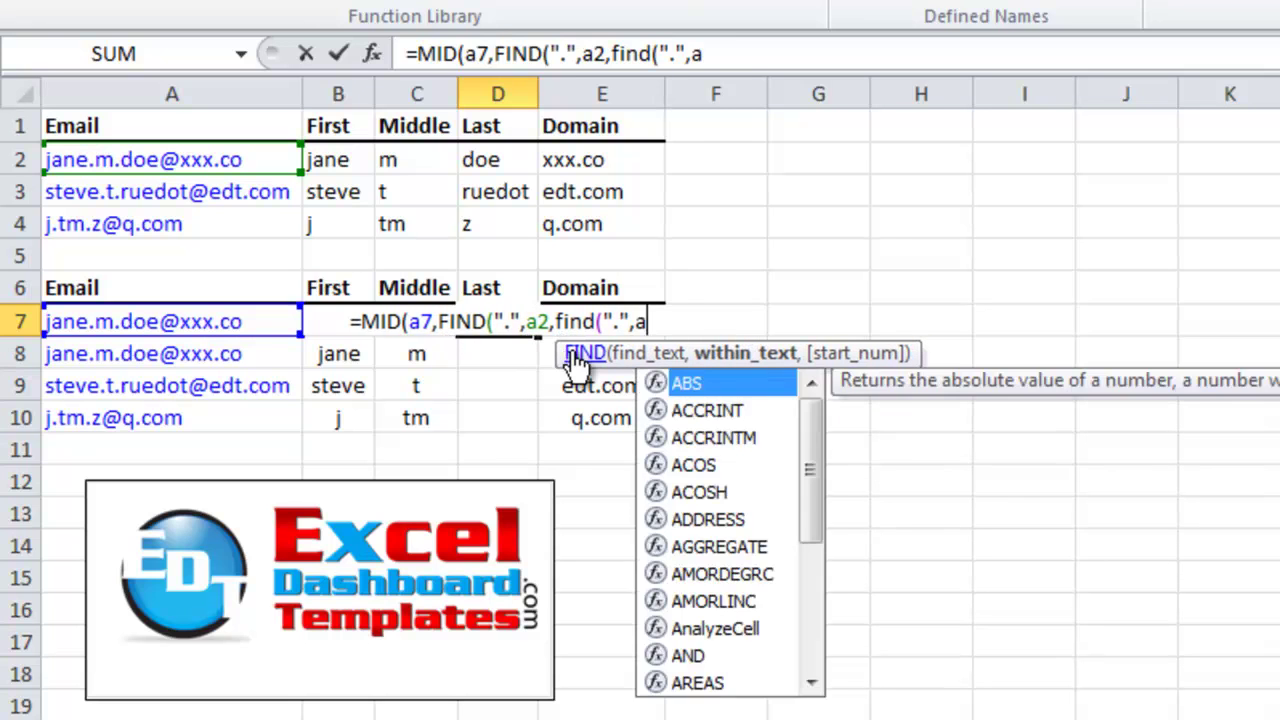
pyautogui.write(')')
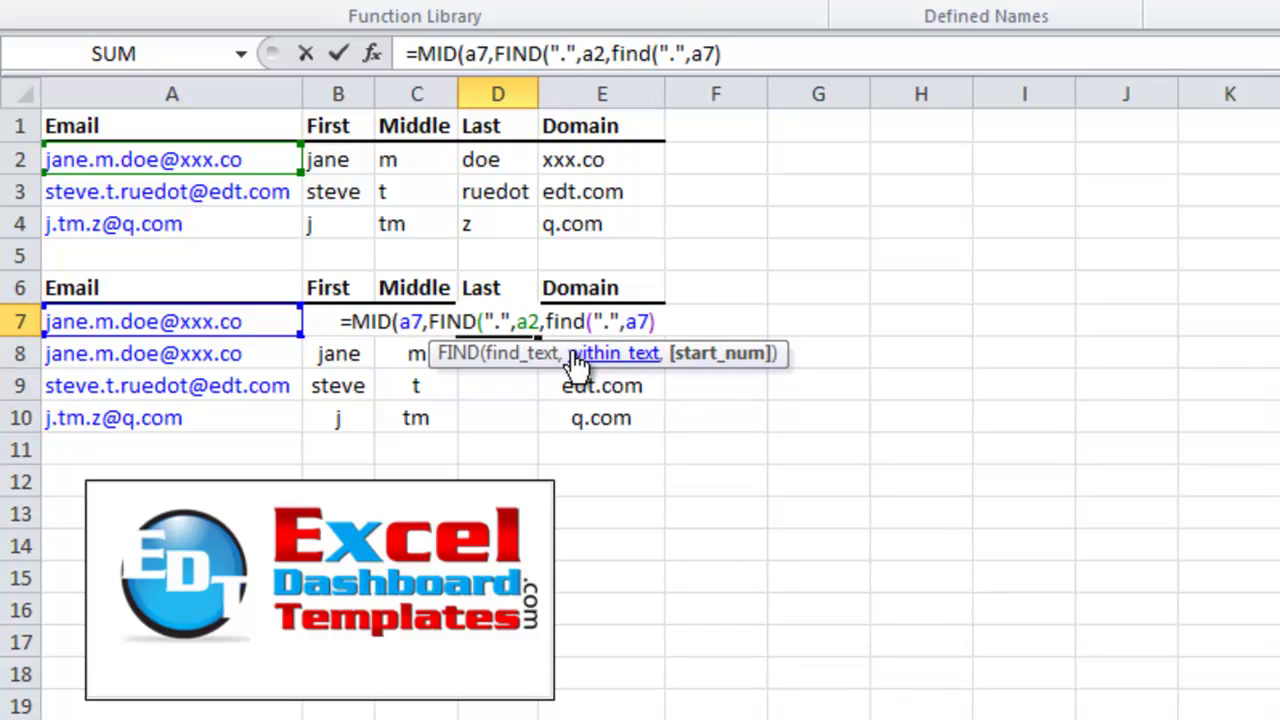
pyautogui.write('+1')
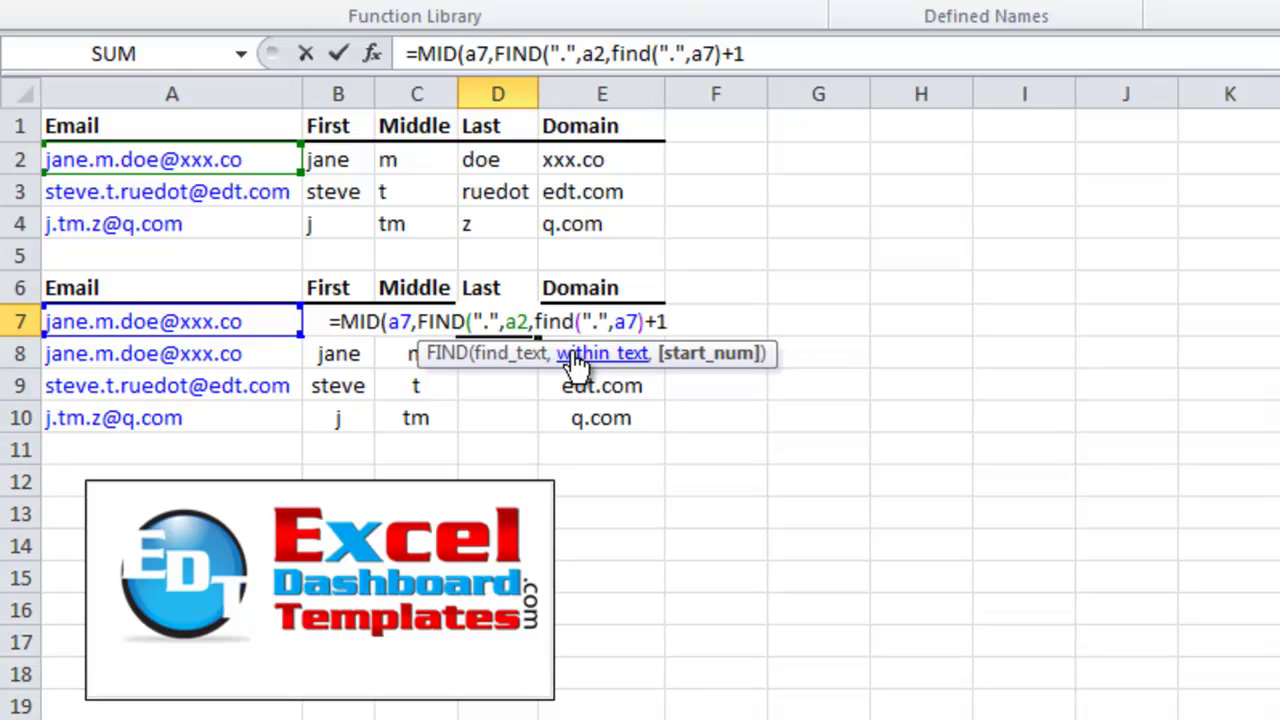
pyautogui.write(')')
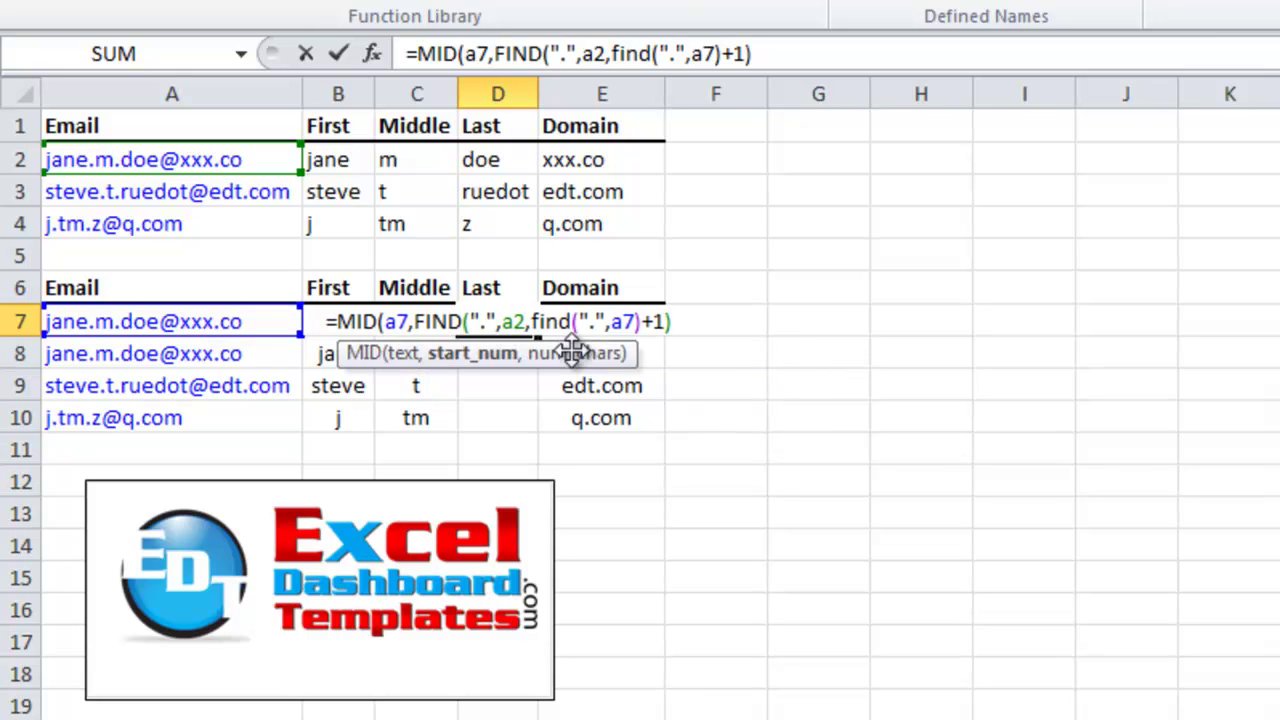
pyautogui.write('+1')
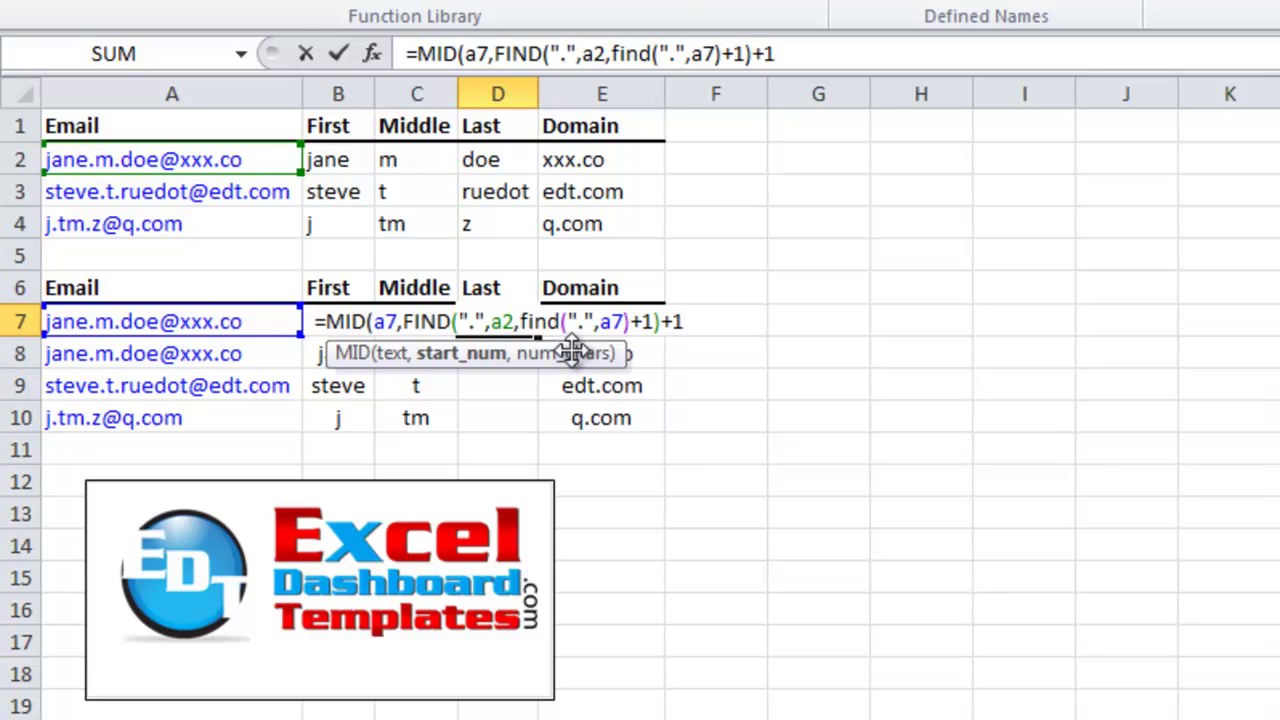
pyautogui.write(',')
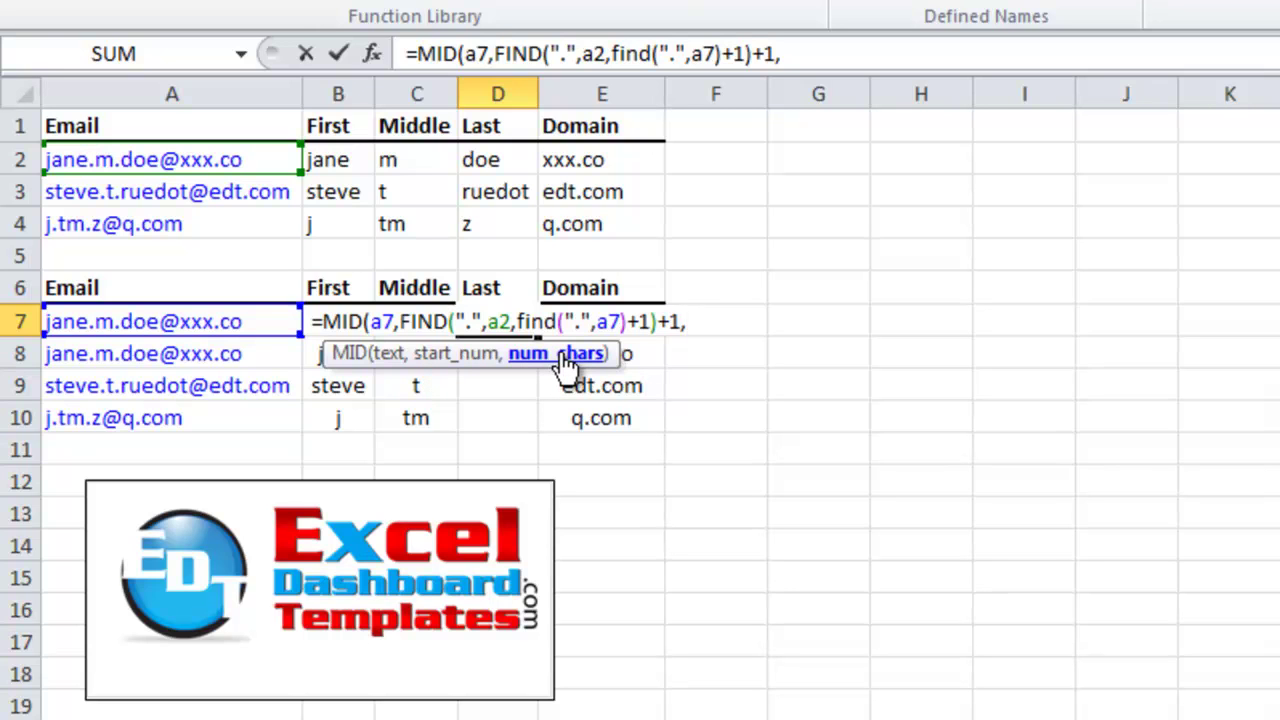
# Complete the length as FIND("@",A7)-FIND(".",A7,FIND(".",A7)+1)-1 and close all parentheses
pyautogui.write('fin')
pyautogui.press('Tab')
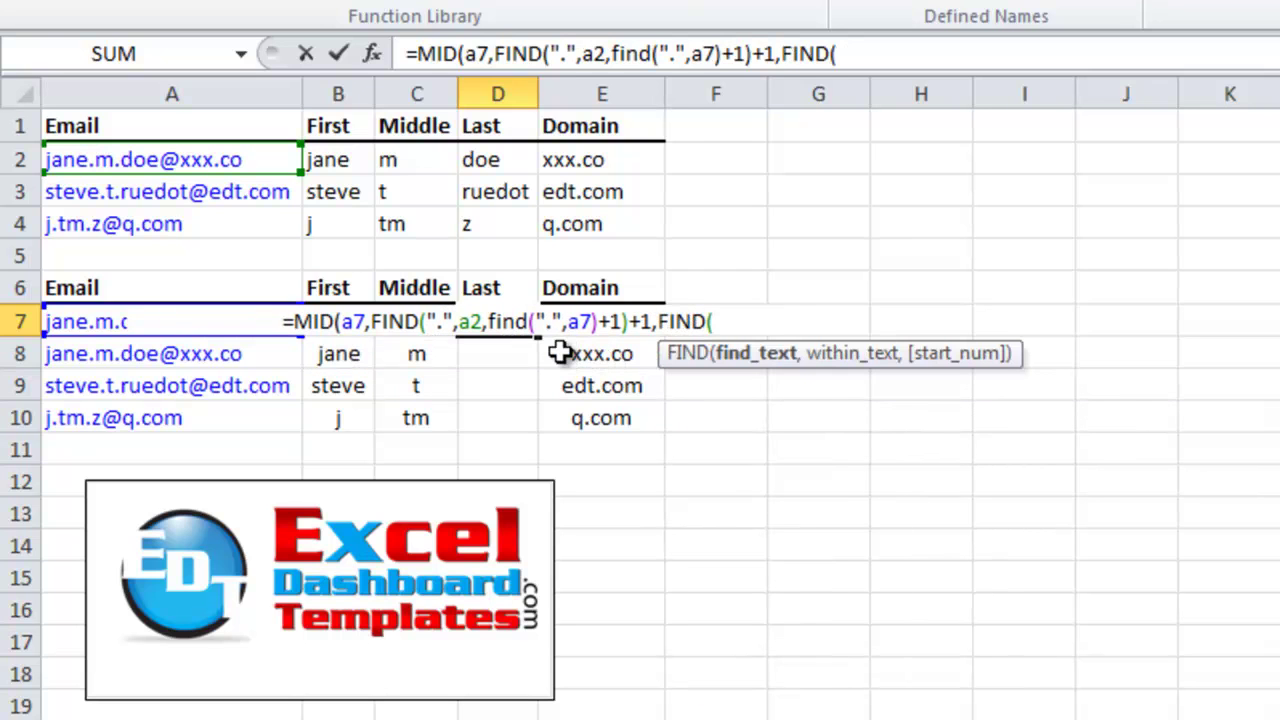
pyautogui.write('"@"')
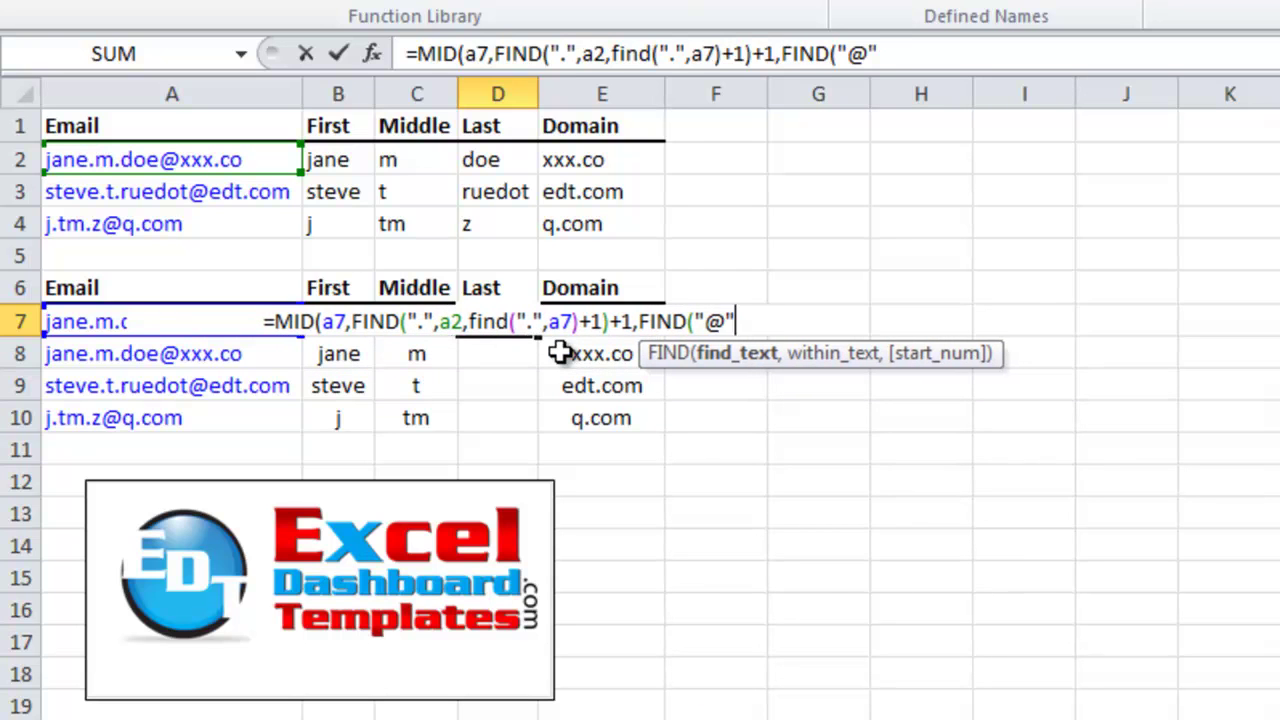
pyautogui.write(',a7')
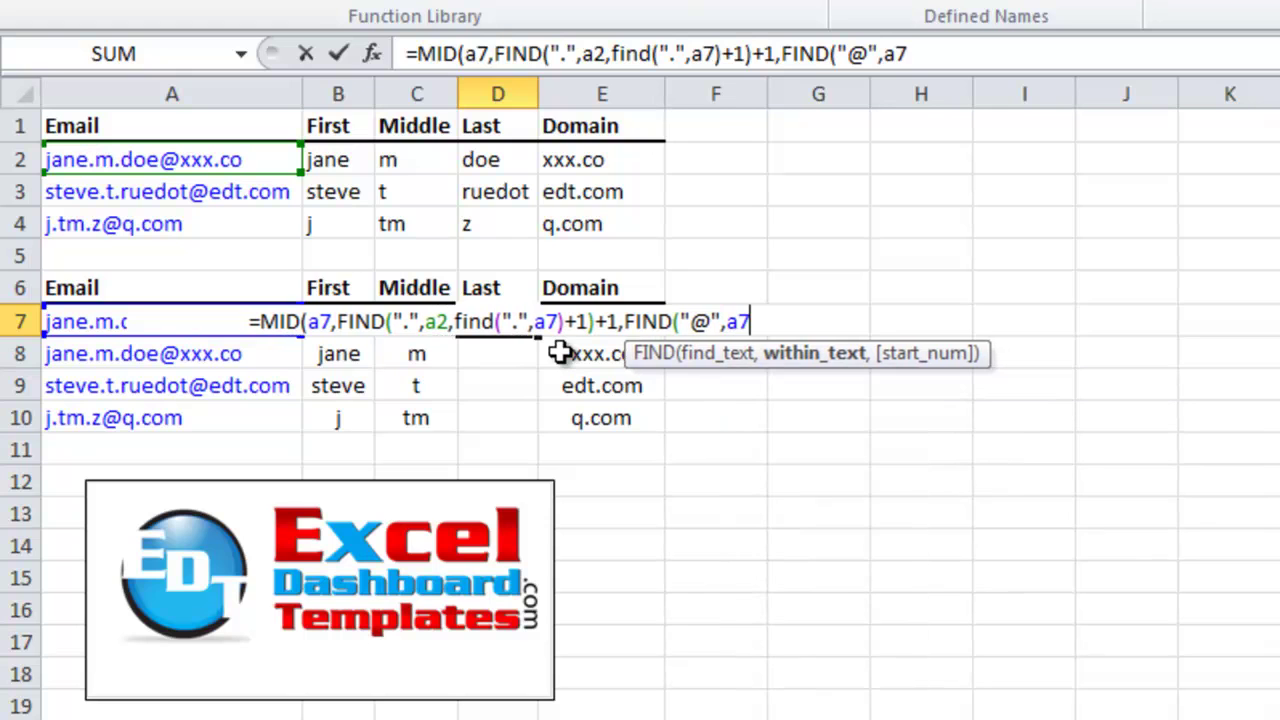
pyautogui.write(')')
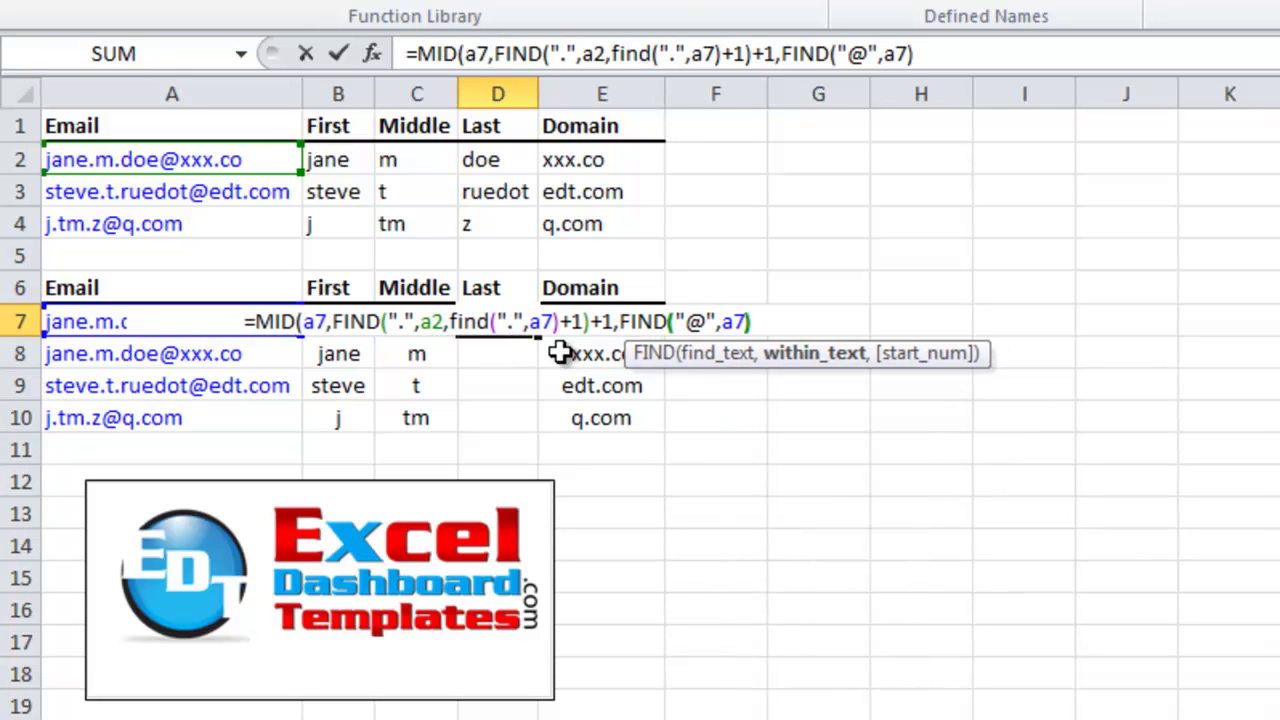
pyautogui.write('-')
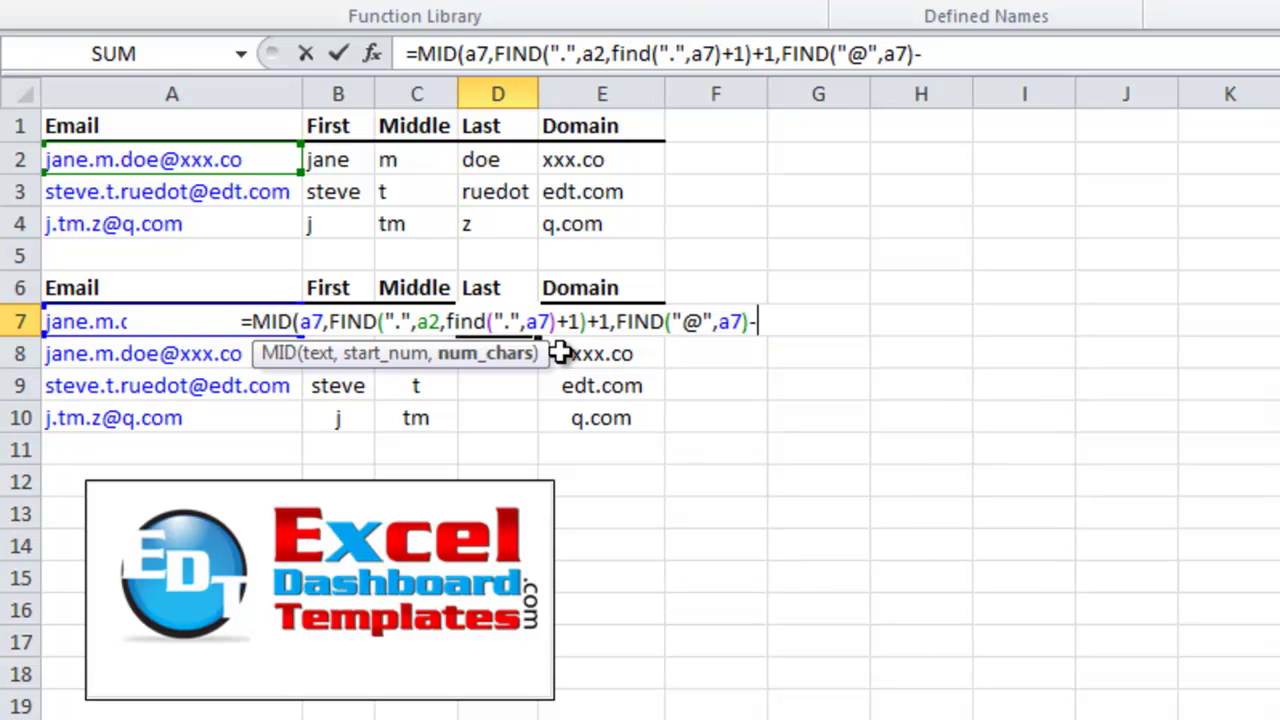
pyautogui.write('find')
pyautogui.press('Tab')
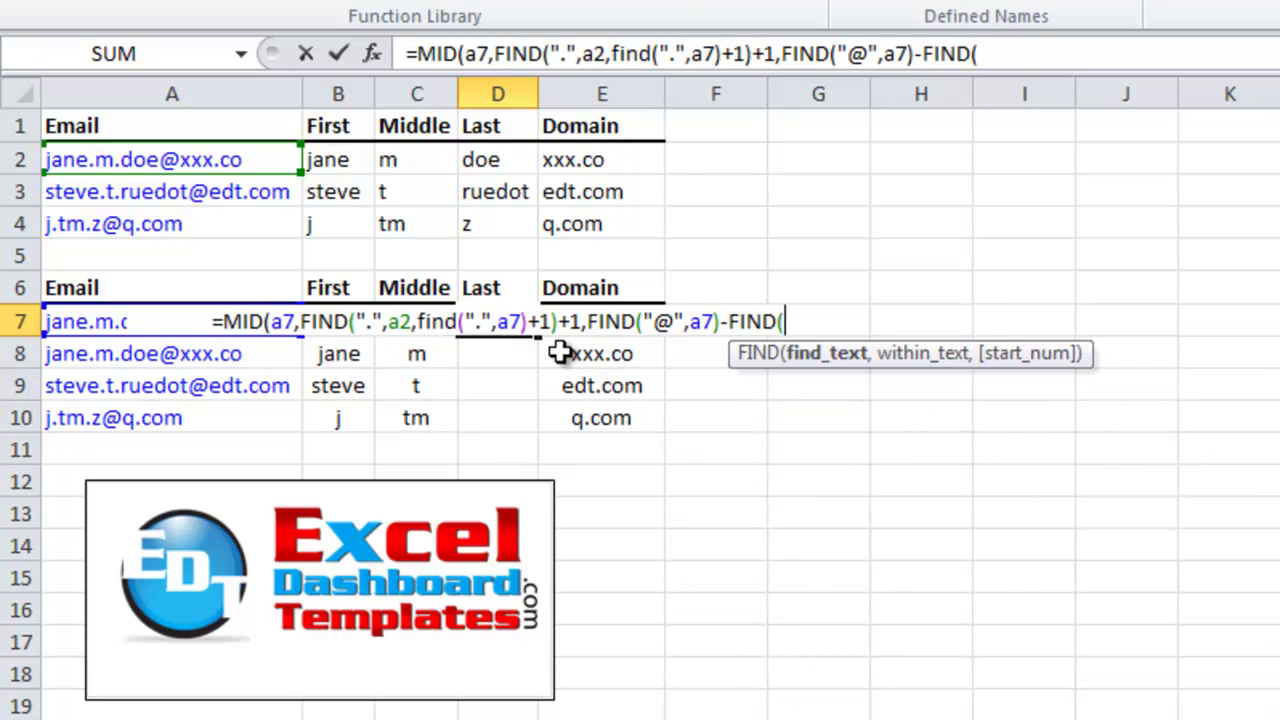
pyautogui.write('".",a7')
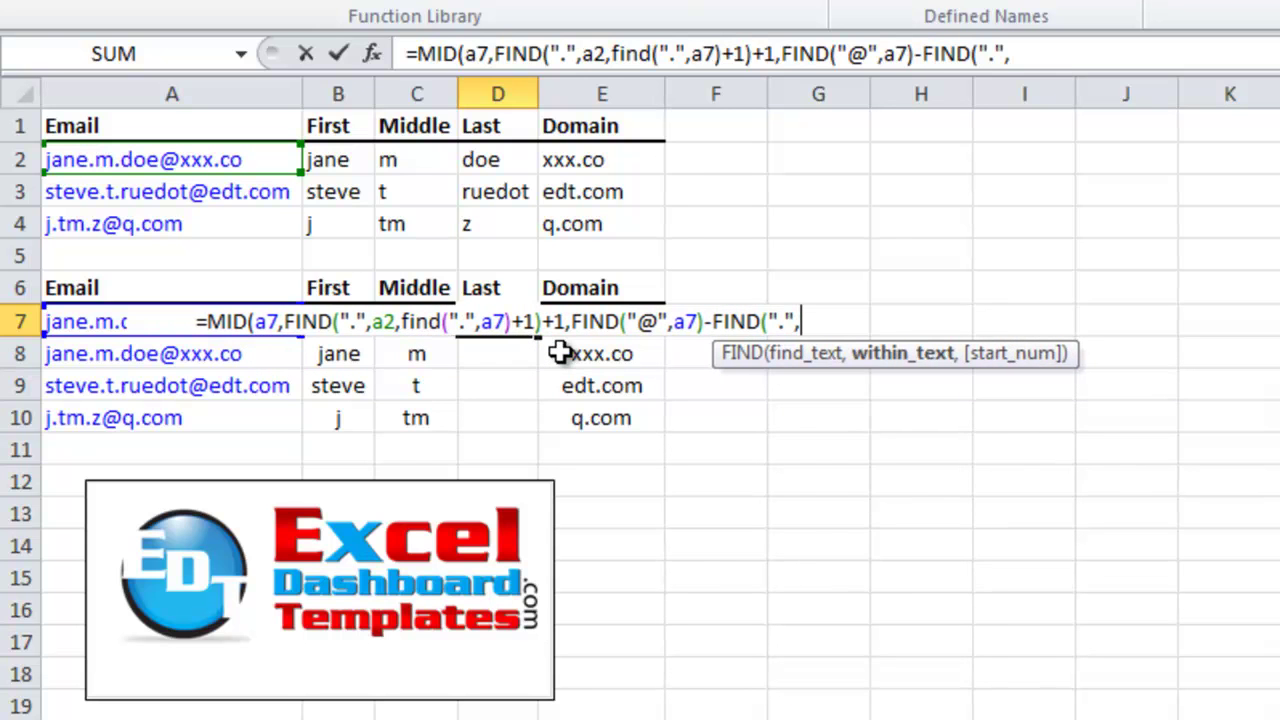
pyautogui.write(',fin')
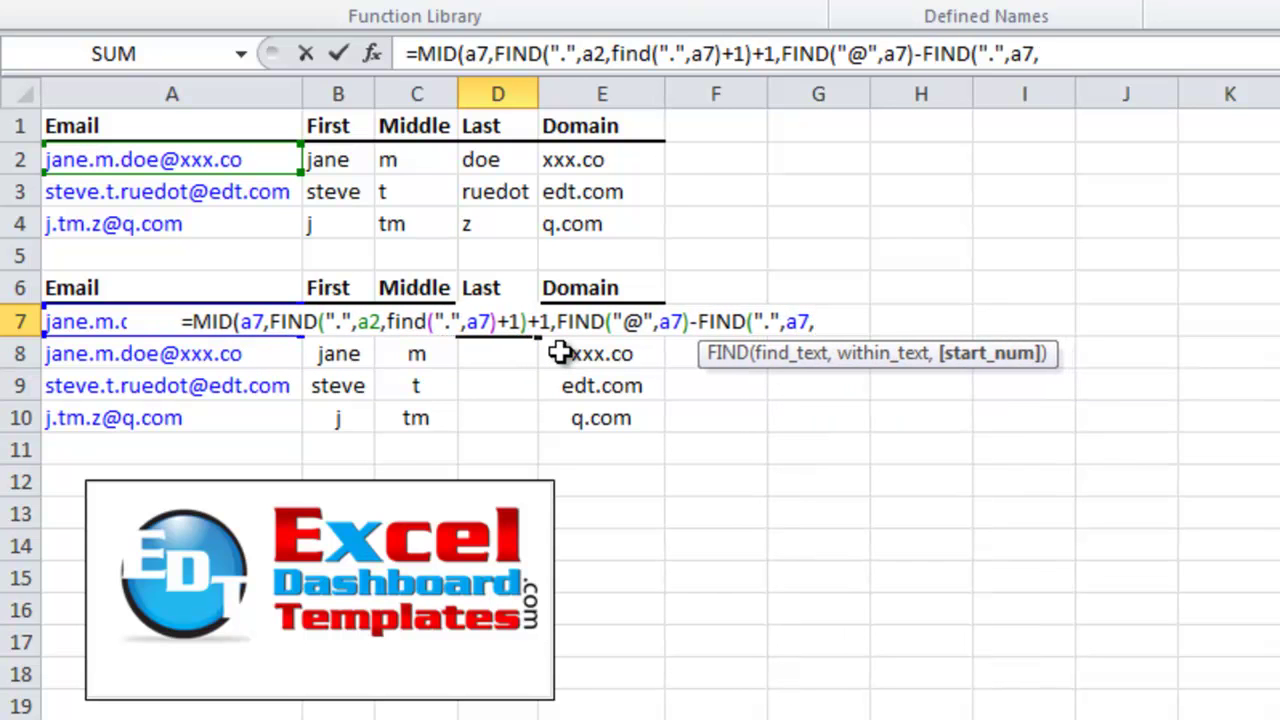
pyautogui.write('d')
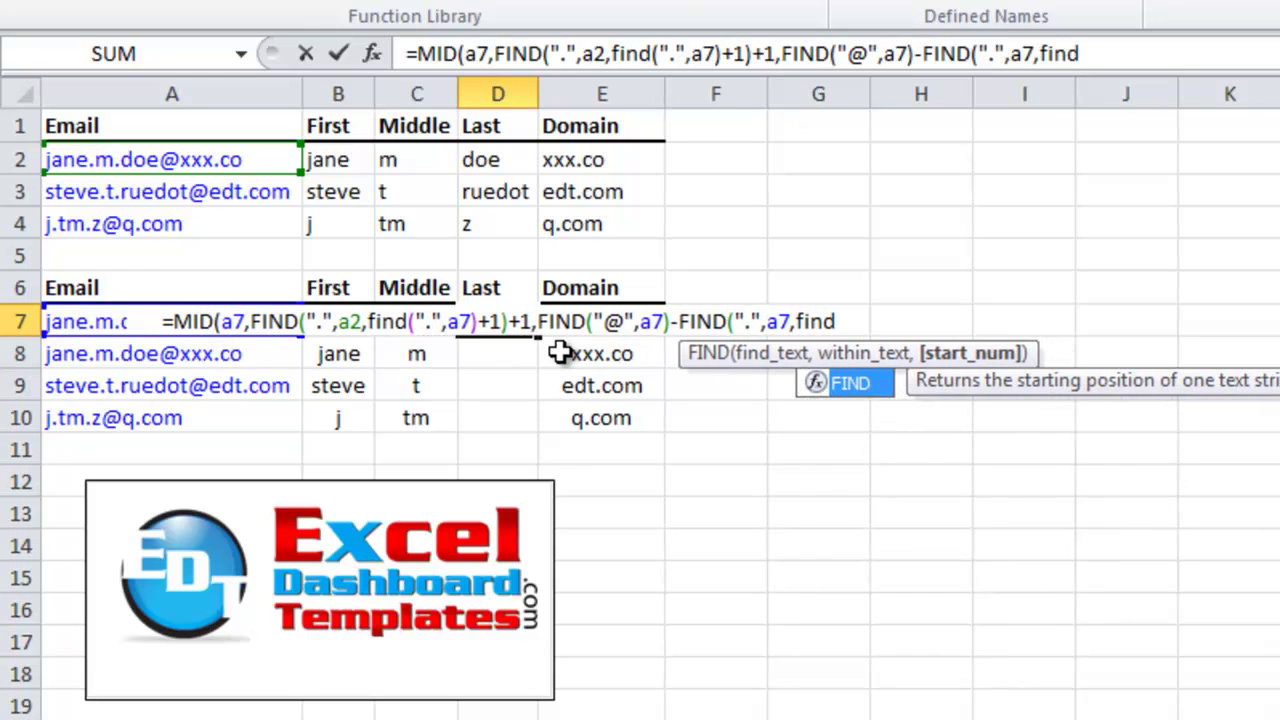
pyautogui.write('("')
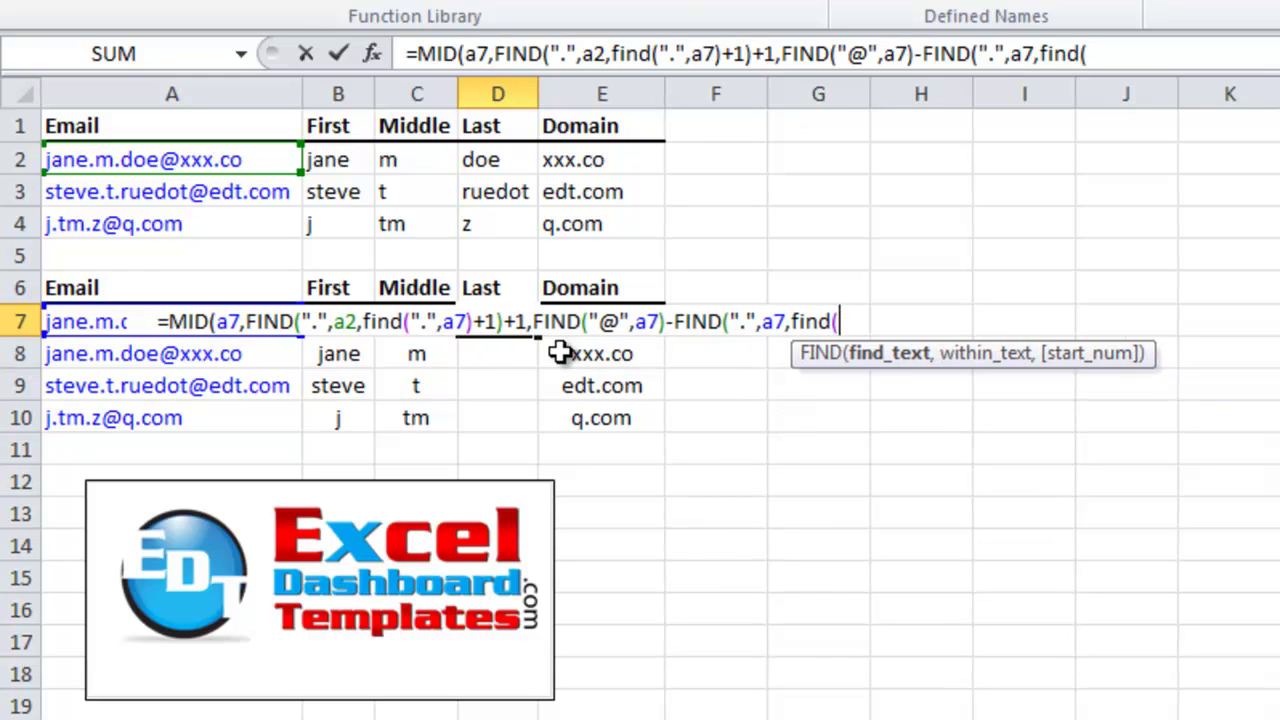
pyautogui.write(',')
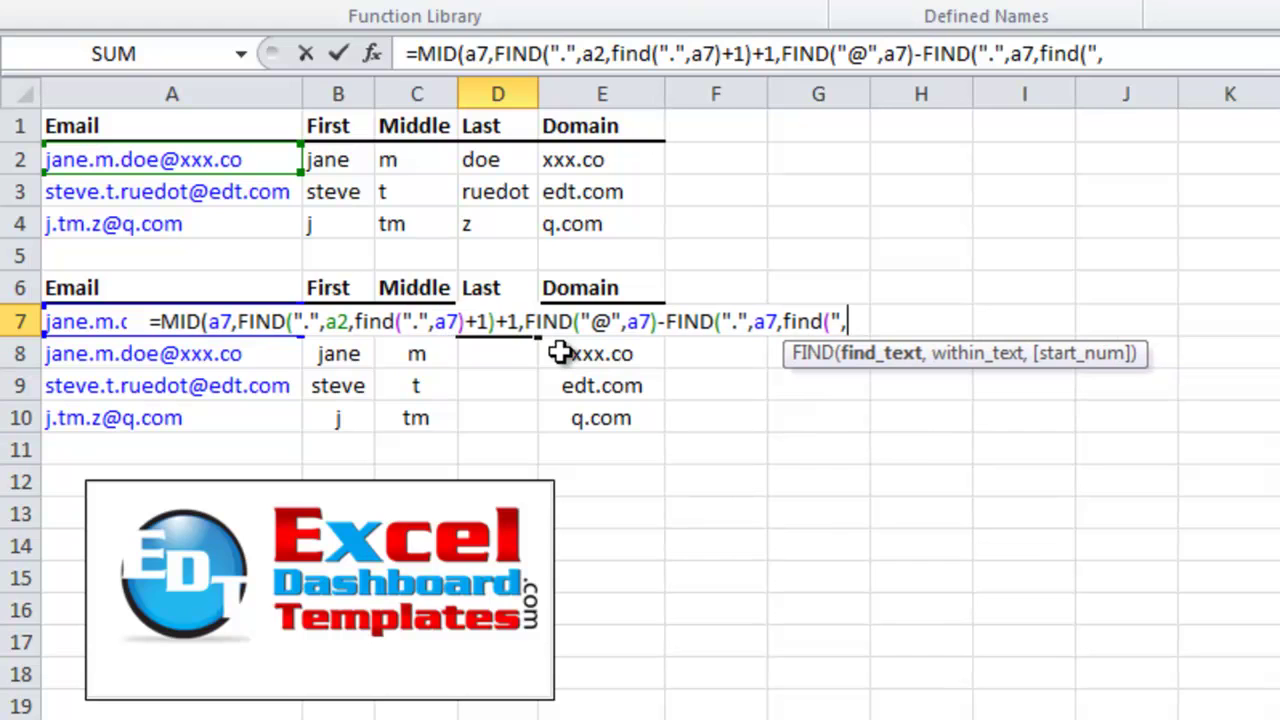
pyautogui.write('"')
pyautogui.press('BackSpace')
pyautogui.press('BackSpace')
pyautogui.write('".",a7')
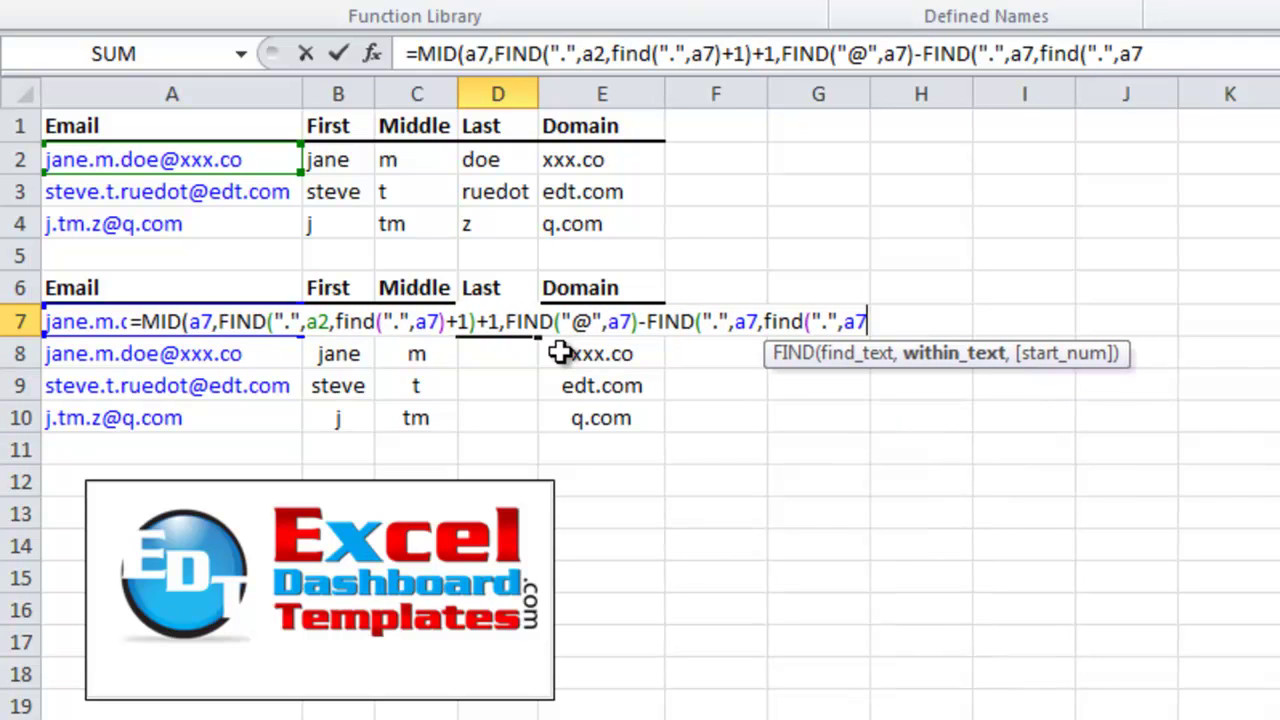
pyautogui.write(')')
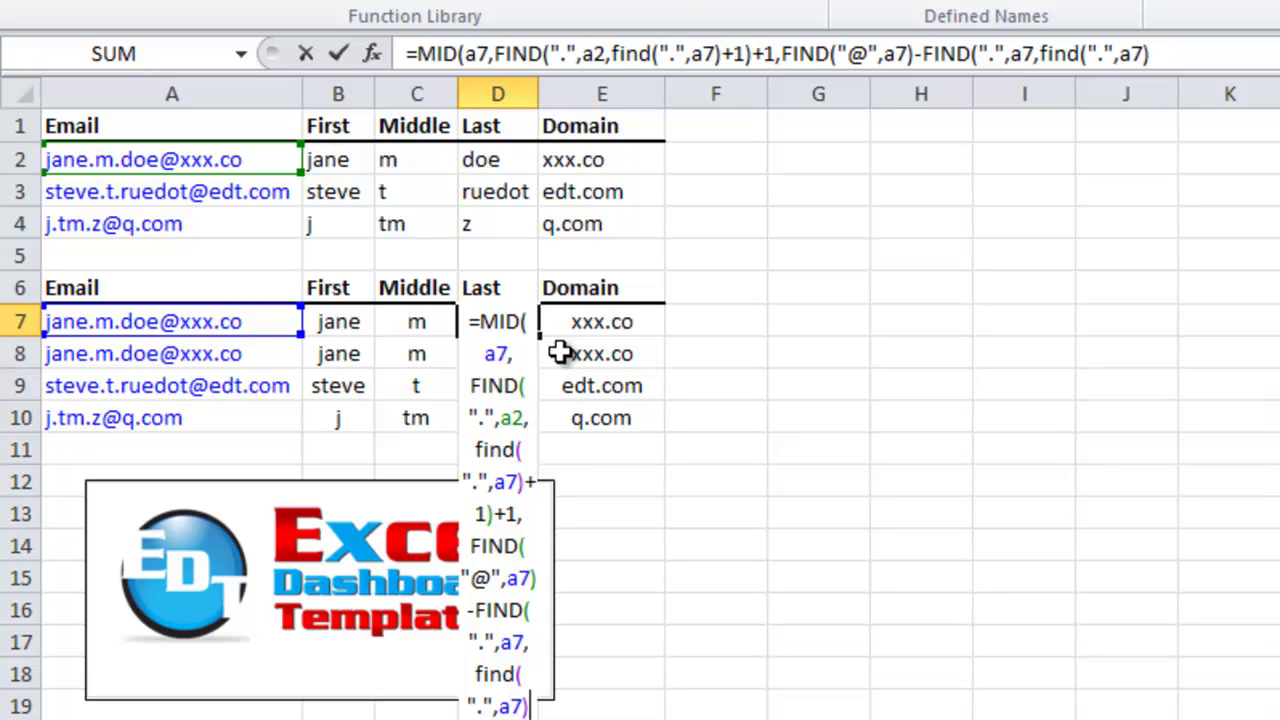
pyautogui.write('+1)')
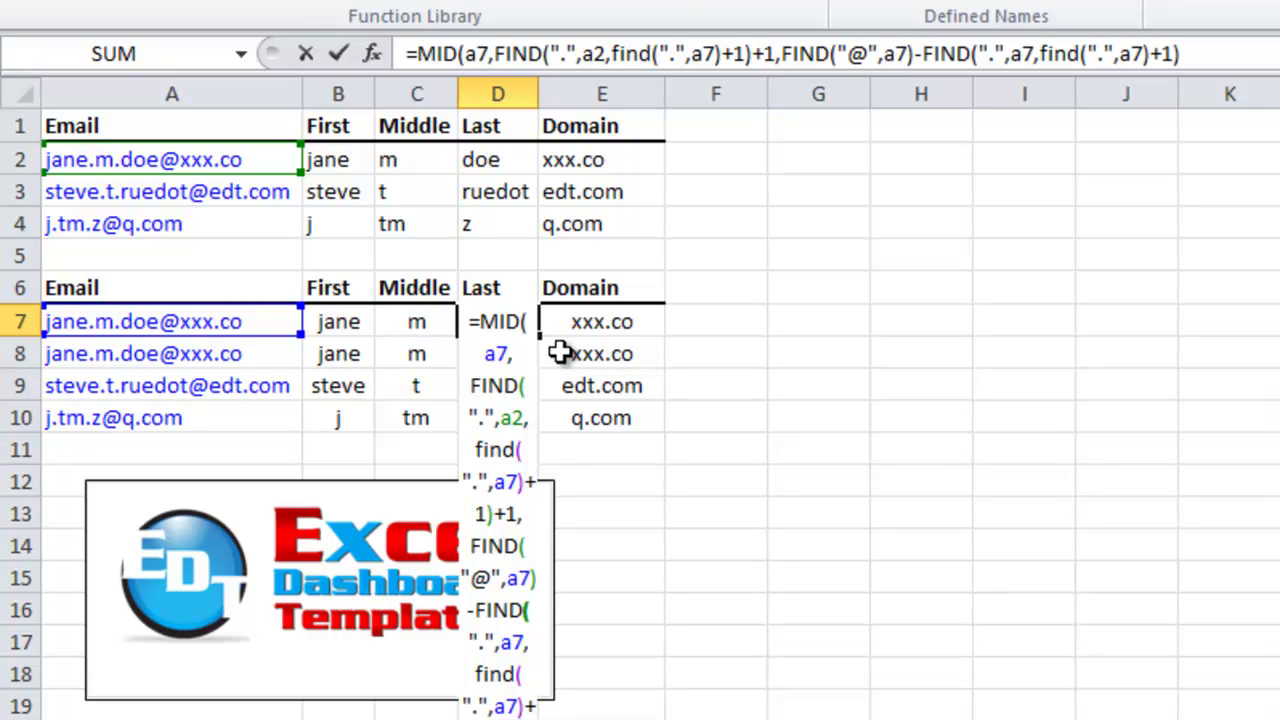
pyautogui.write('-1)')
pyautogui.press('Return')
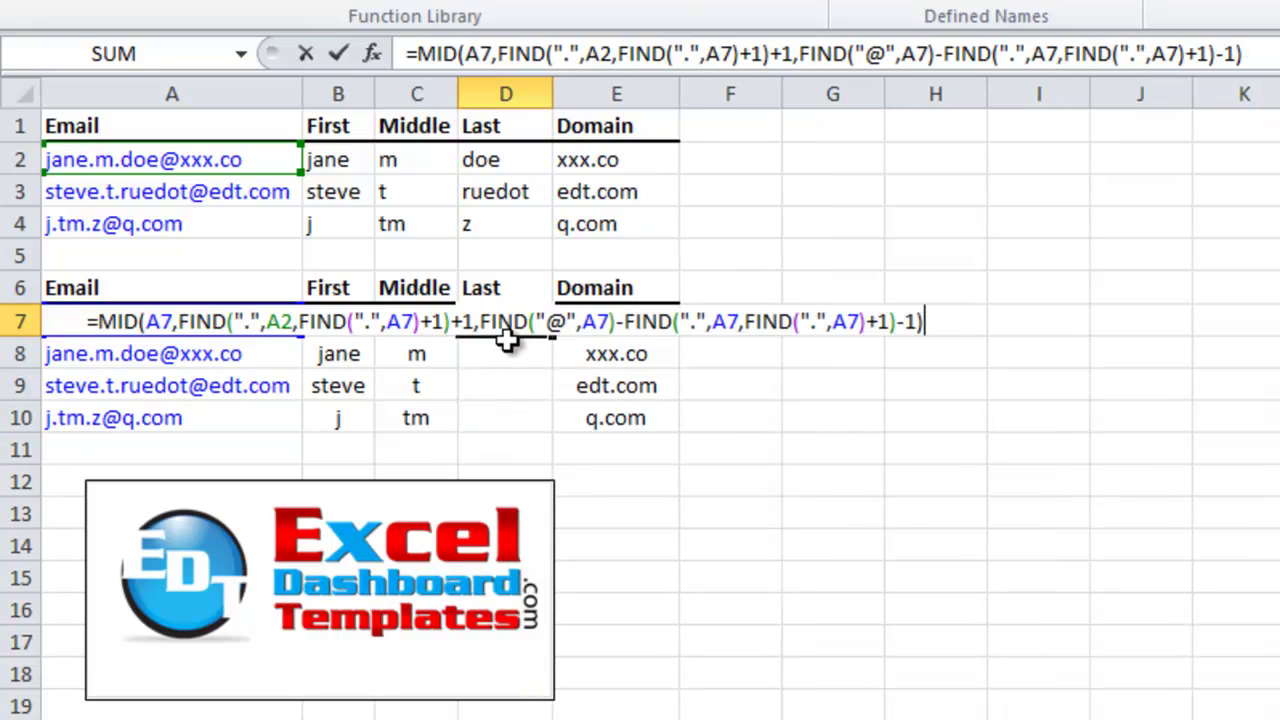
# Change the stray A2 reference to A7 in D7's Last formula so it returns doe
pyautogui.click(295, 322)
pyautogui.press('BackSpace')
pyautogui.write('7')
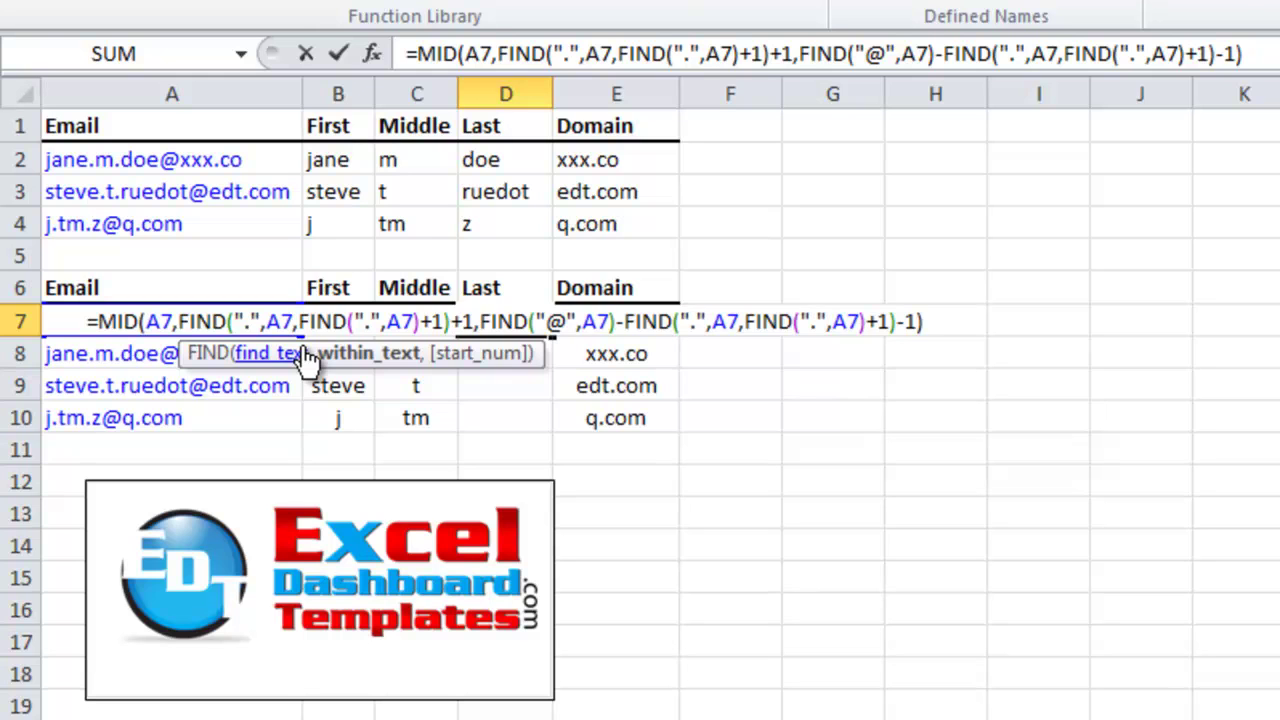
pyautogui.press('Return')
pyautogui.press('Up')
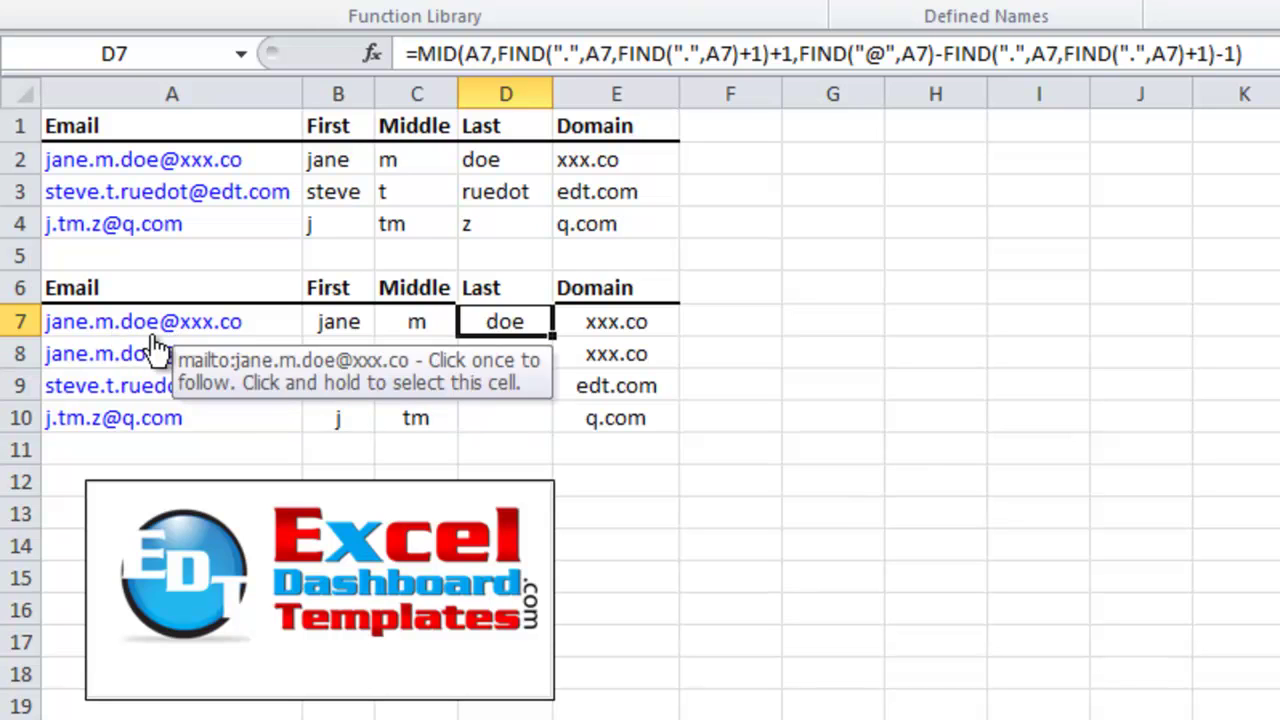
# Fill D7's Last formula down to D10, giving doe, doe, ruedot and z, and check each copy
pyautogui.moveTo(553, 336); pyautogui.dragTo(543, 437)
pyautogui.click(515, 360)
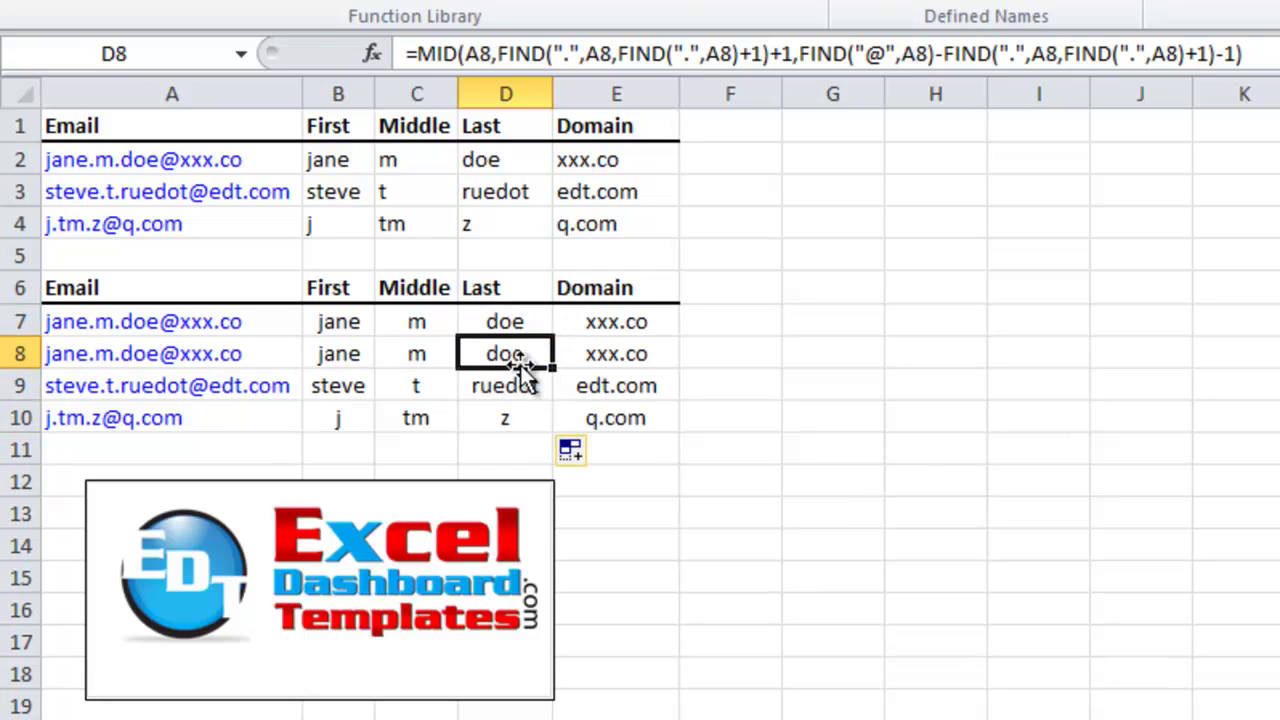
pyautogui.click(512, 386)
pyautogui.click(531, 420)
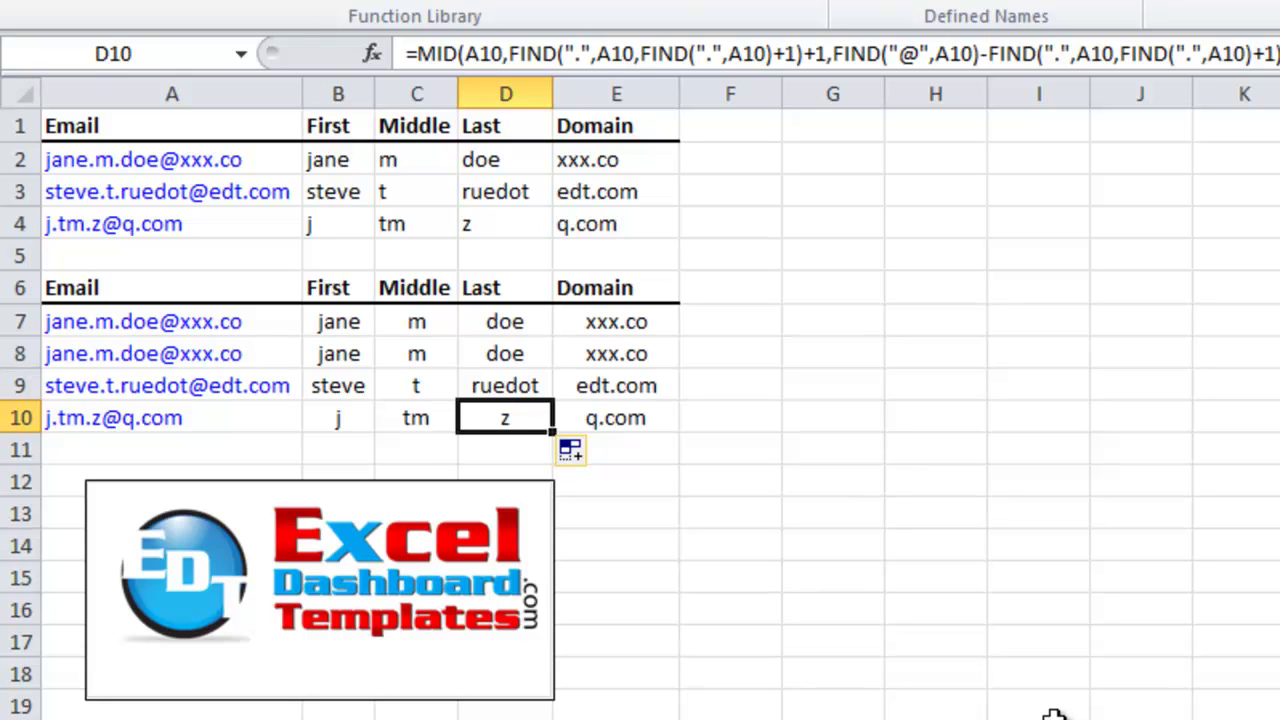
pyautogui.press('Left')
pyautogui.press('Left')
pyautogui.press('Left')
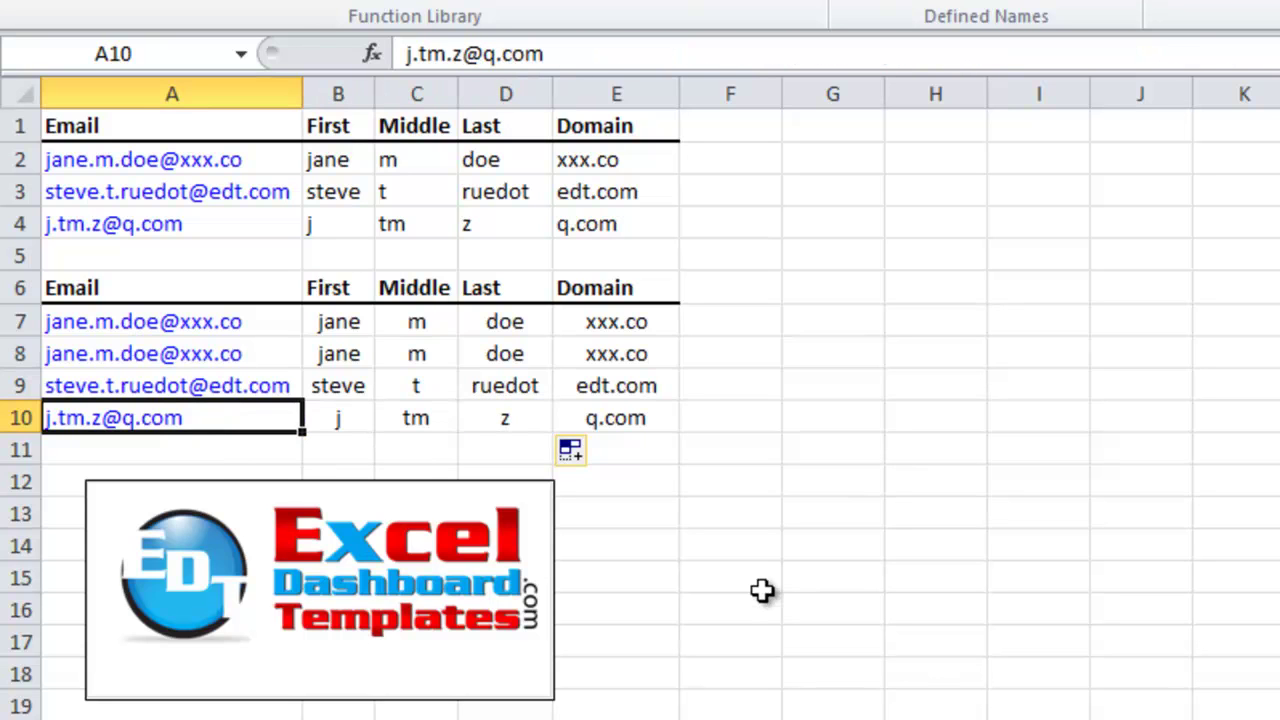
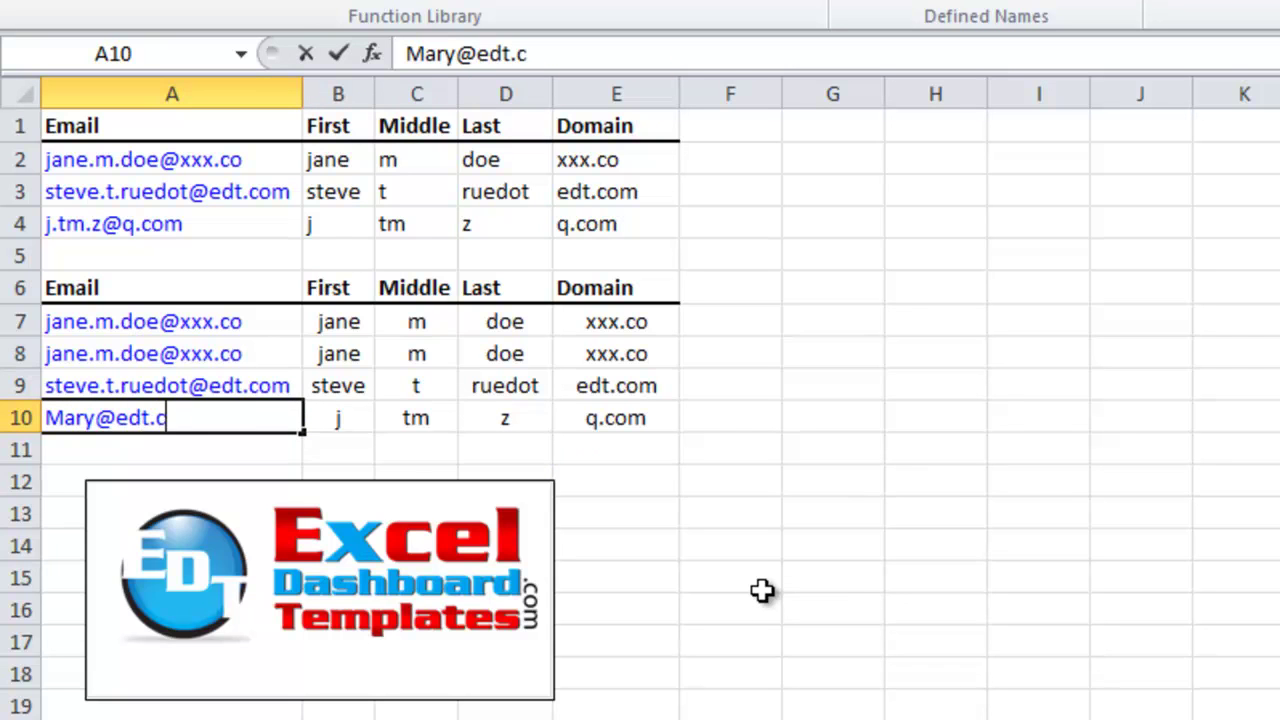
pyautogui.press('Return')
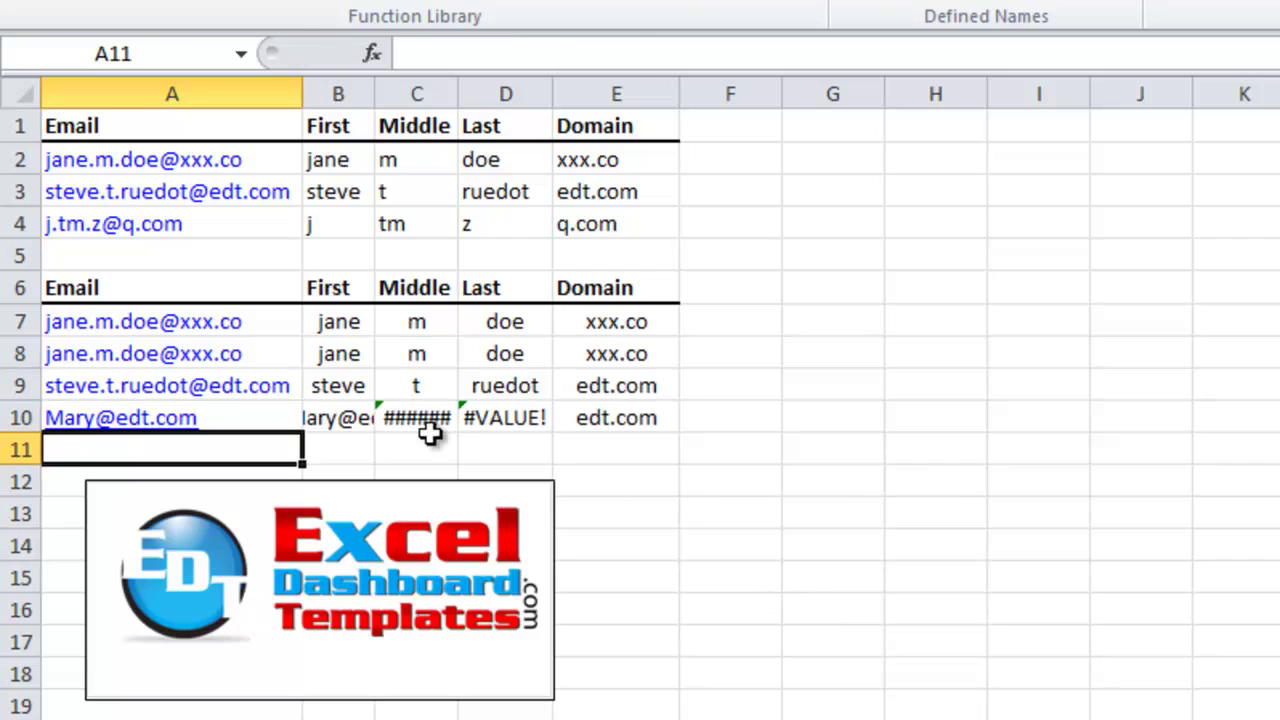
pyautogui.click(366, 415)
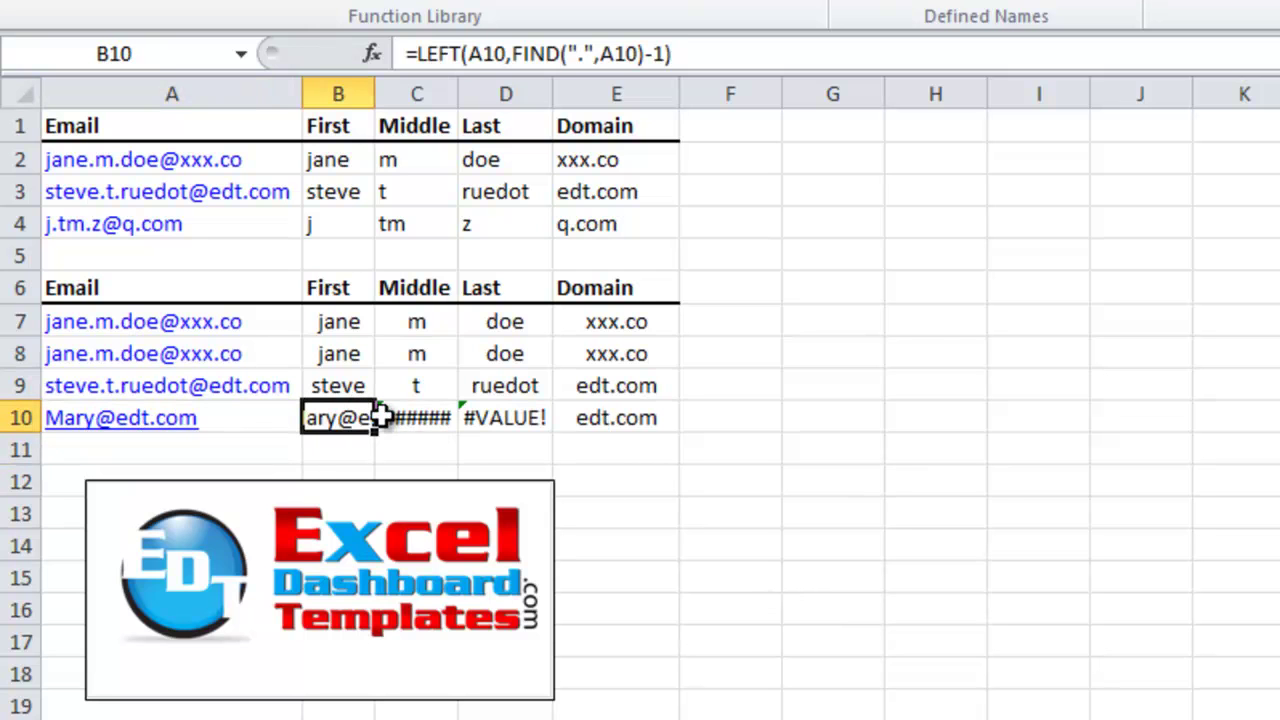
# Autofit column B, then narrow B and widen C to reveal the #VALUE! errors
pyautogui.doubleClick(375, 86)
pyautogui.moveTo(527, 94); pyautogui.dragTo(416, 88)
pyautogui.moveTo(500, 86); pyautogui.dragTo(540, 88)
pyautogui.click(470, 418)
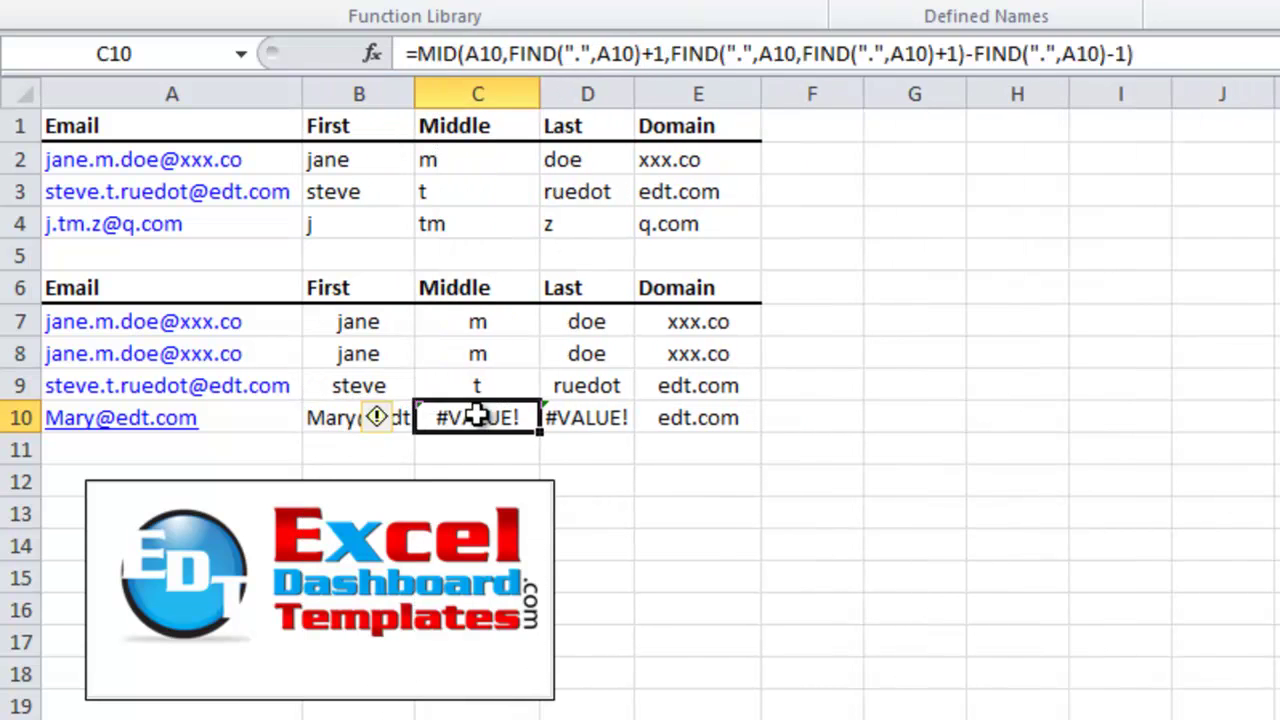
pyautogui.click(273, 420)
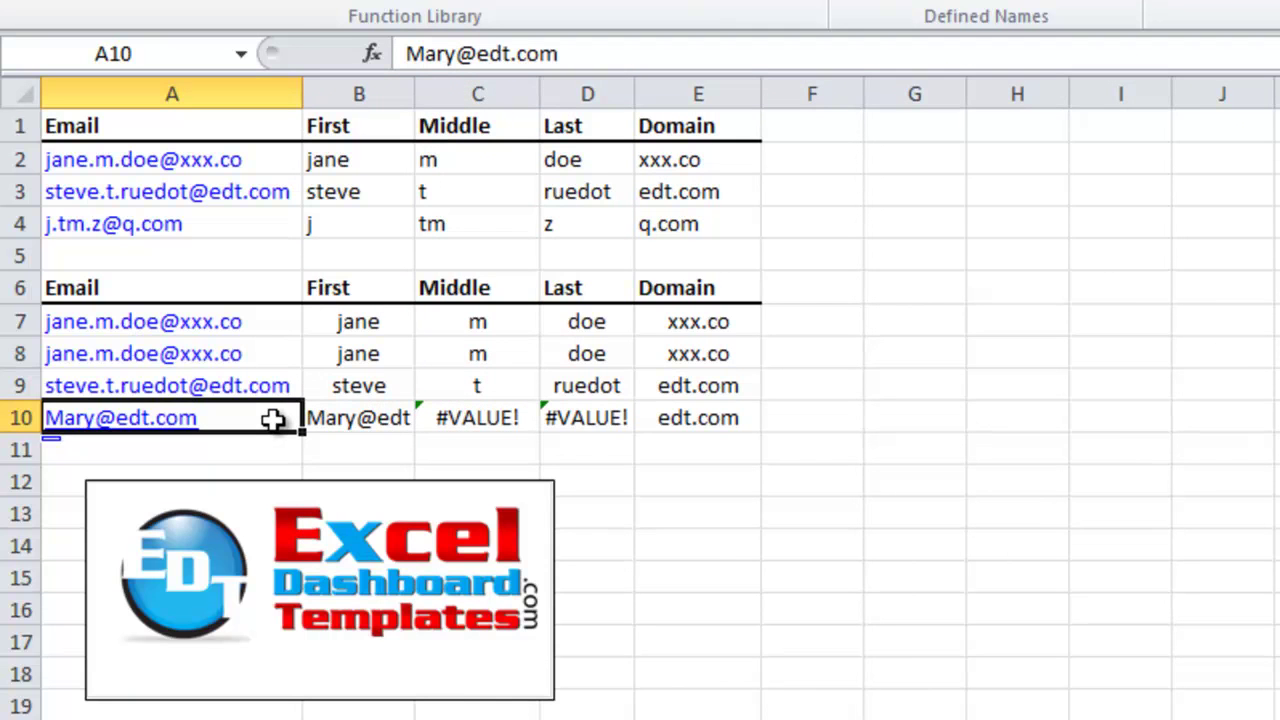
pyautogui.press('F2')
pyautogui.press('Home')
pyautogui.press('Right')
pyautogui.press('Right')
pyautogui.press('Right')
pyautogui.press('Right')
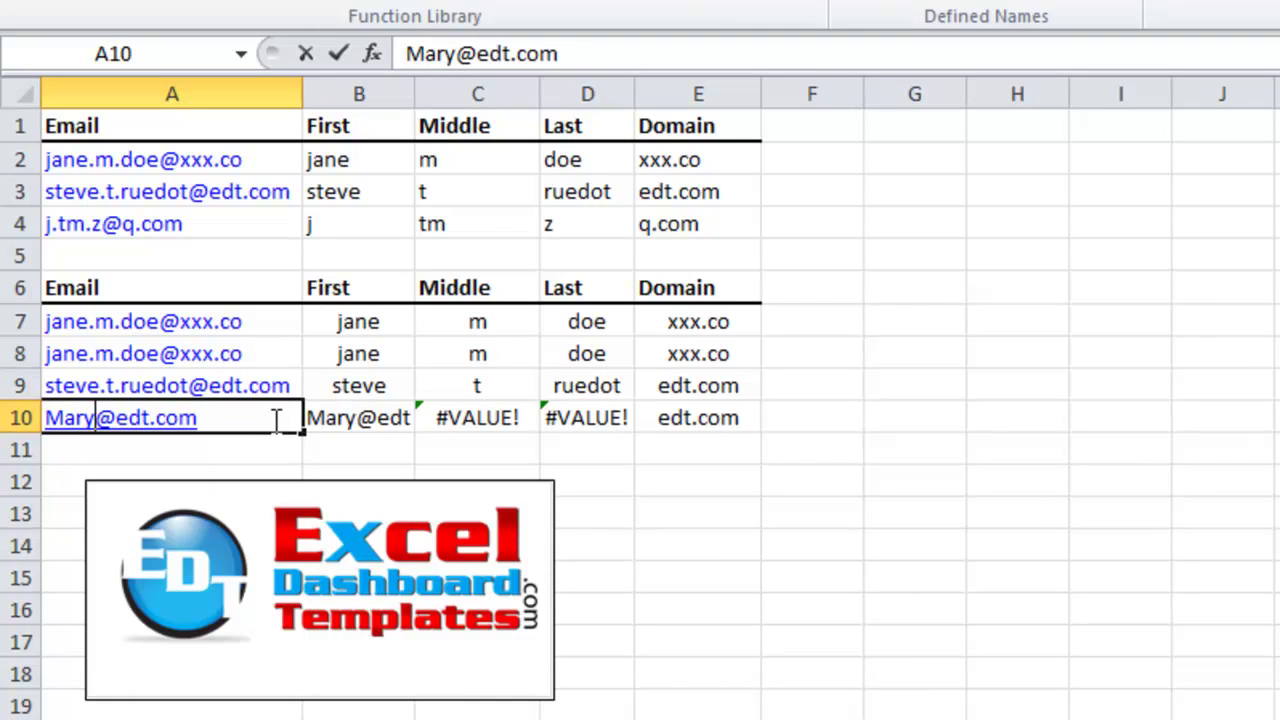
pyautogui.write('.joe')
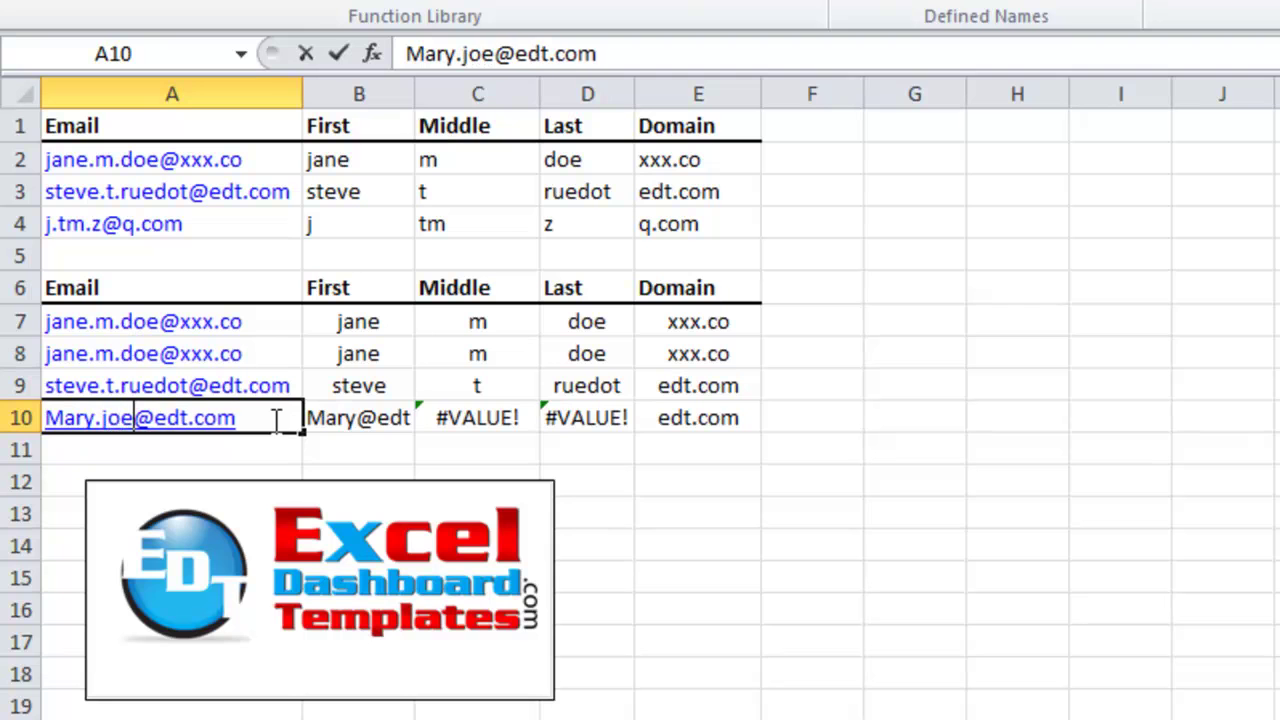
pyautogui.press('Return')
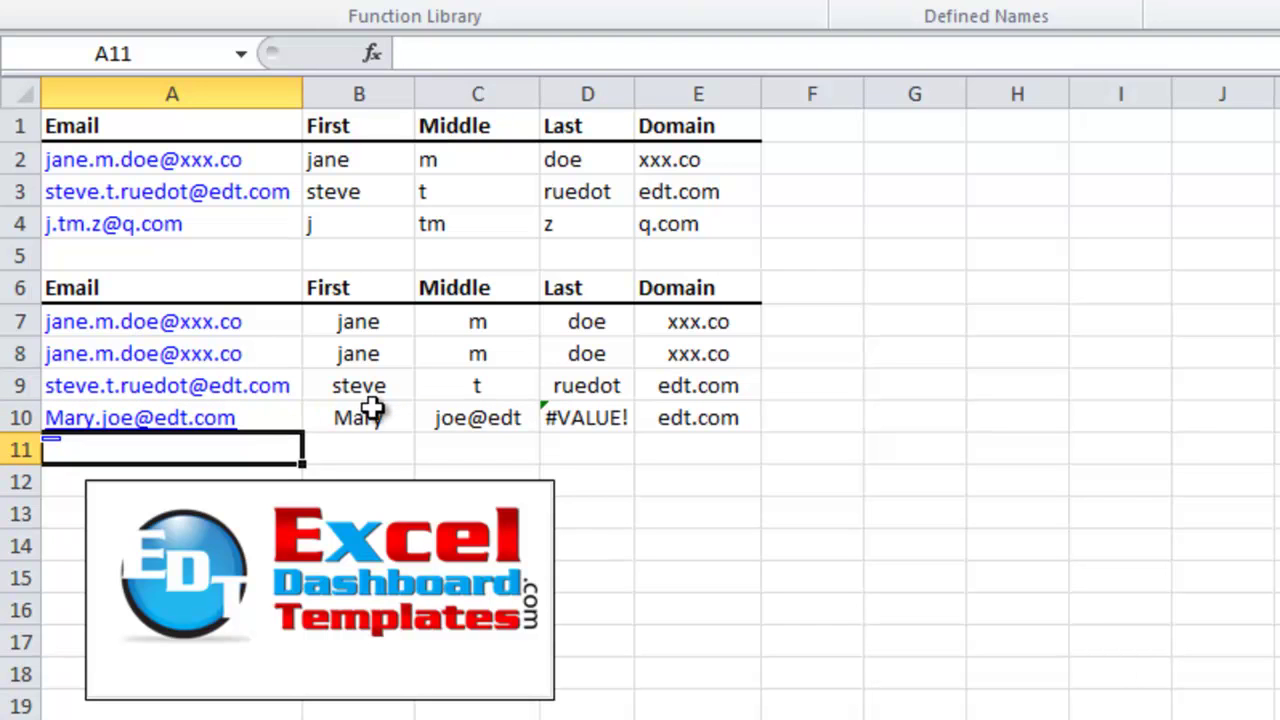
# Inspect row 10's results: First Mary, Middle joe@edt and Last #VALUE!
pyautogui.click(370, 410)
pyautogui.click(474, 416)
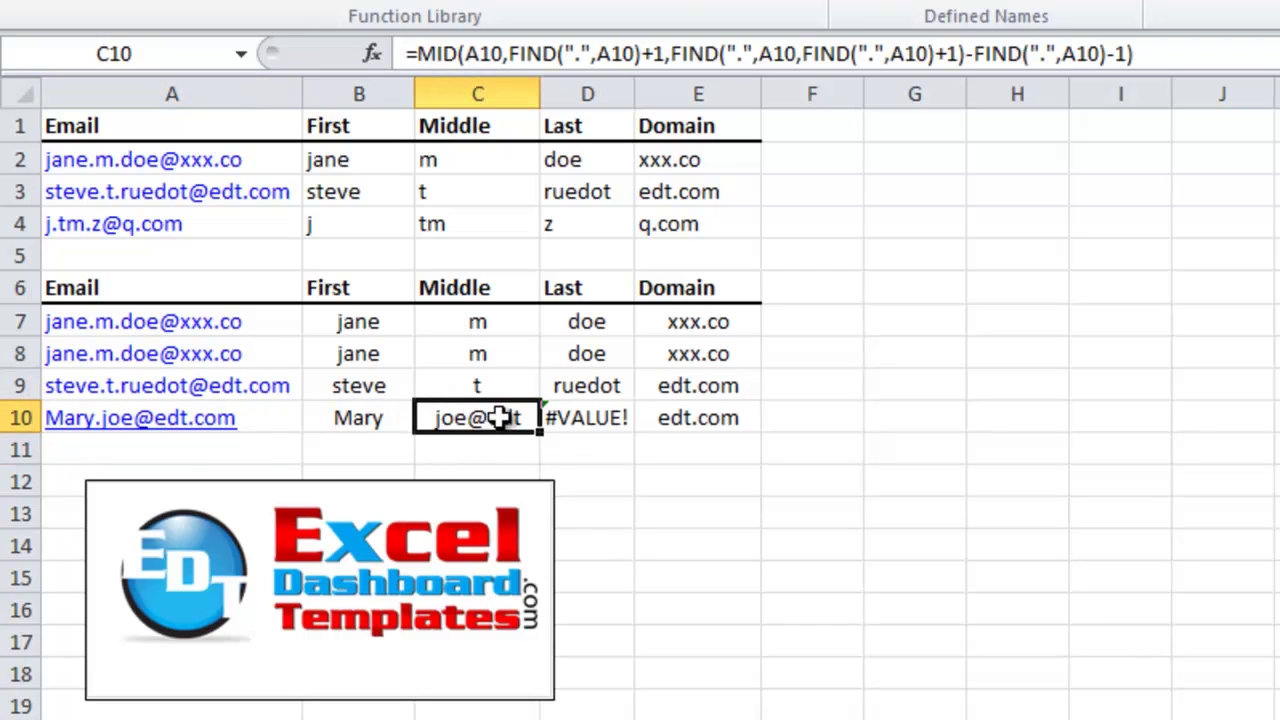
pyautogui.click(563, 420)
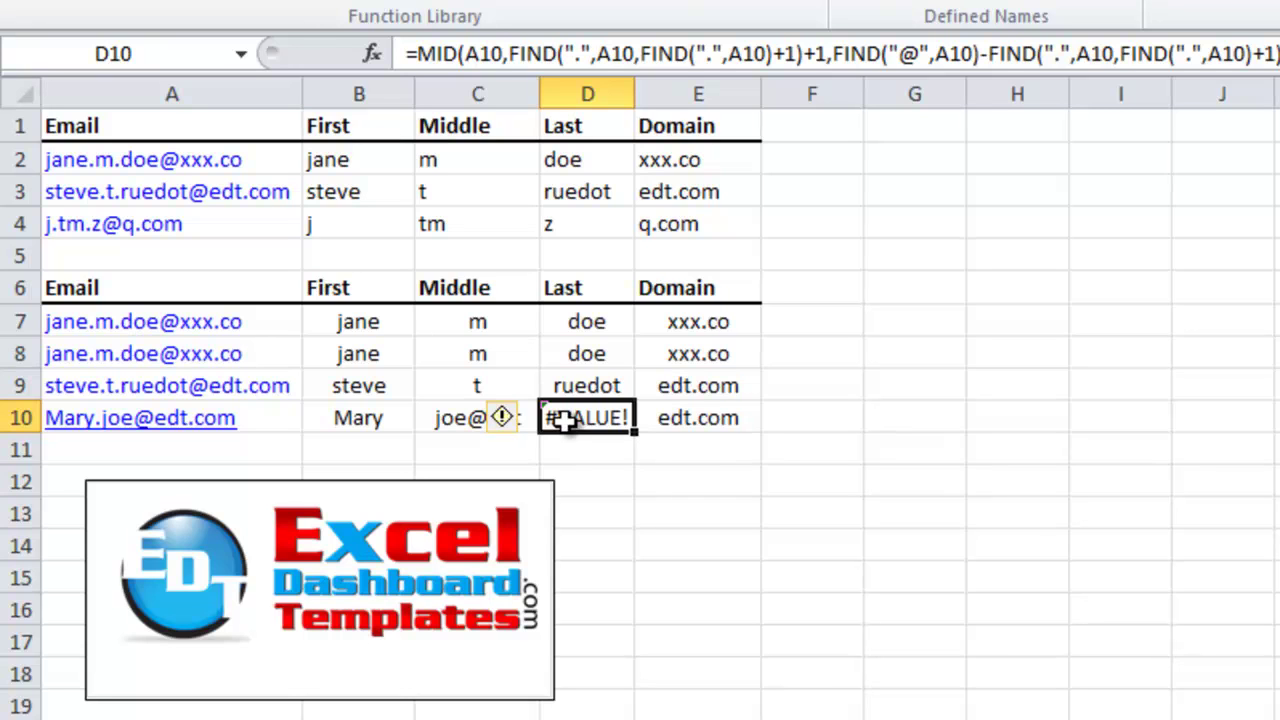
pyautogui.click(669, 480)
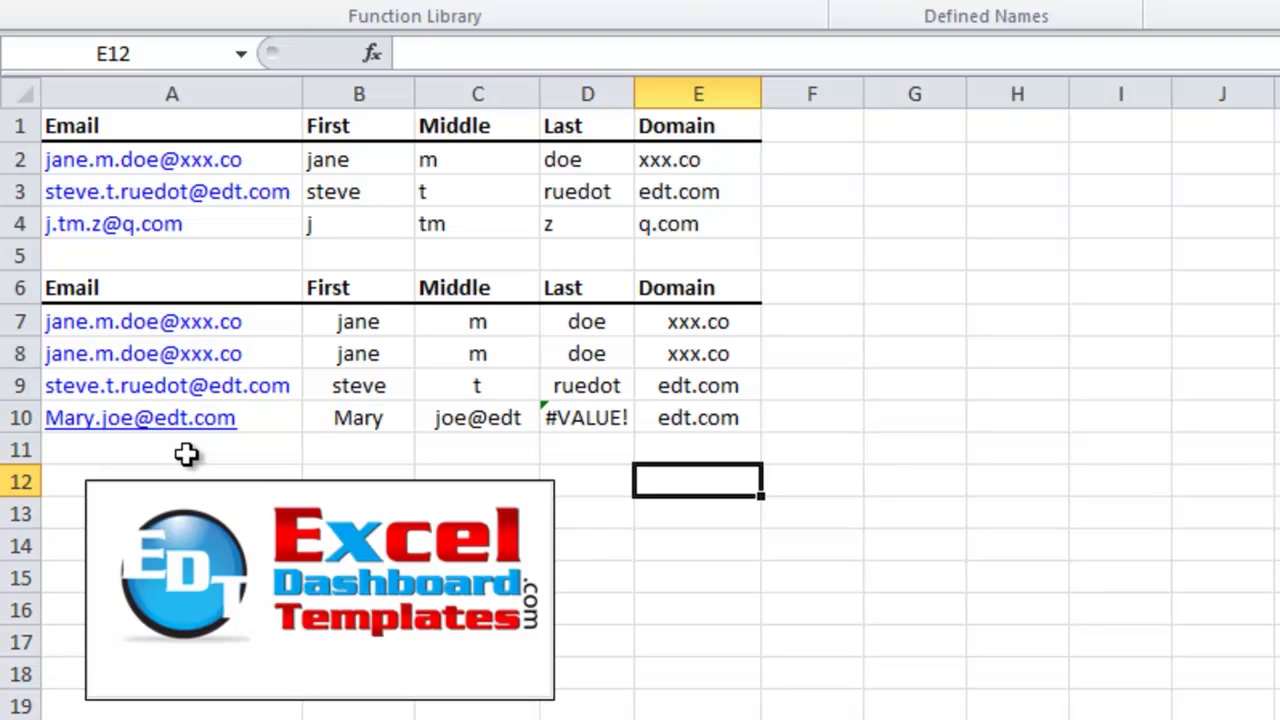
pyautogui.click(203, 452)
pyautogui.click(374, 440)
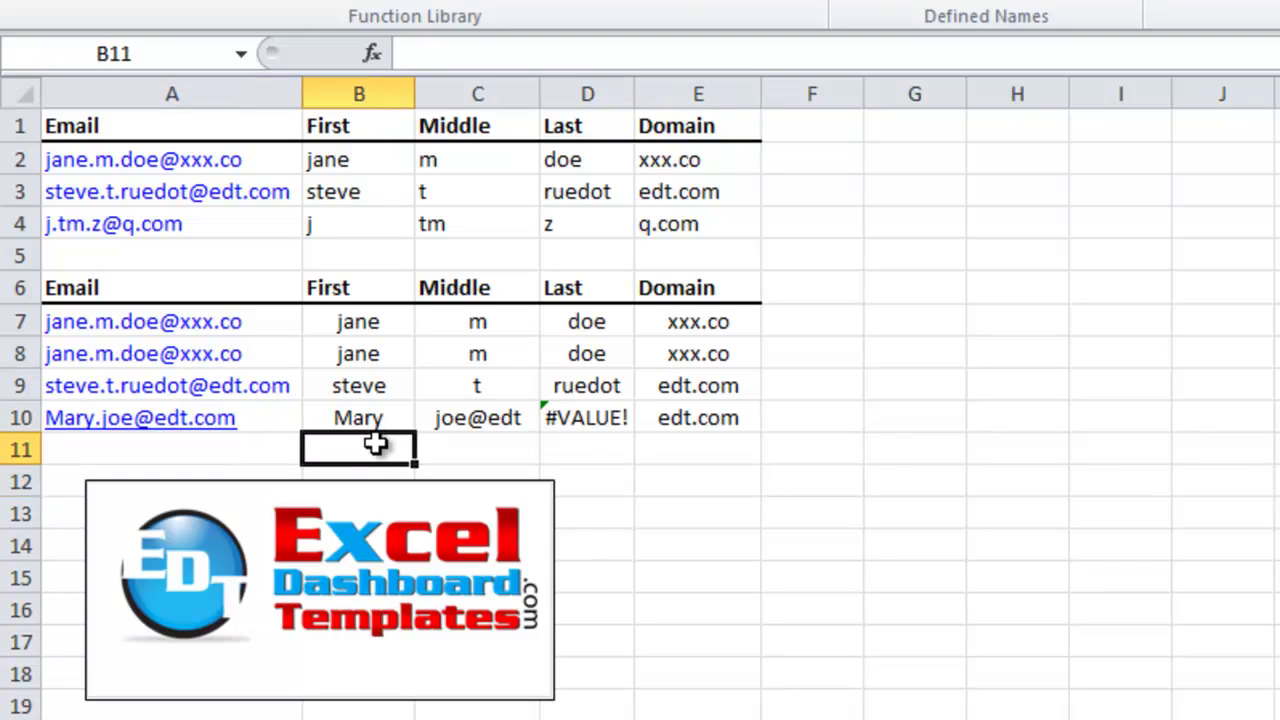
pyautogui.click(665, 445)
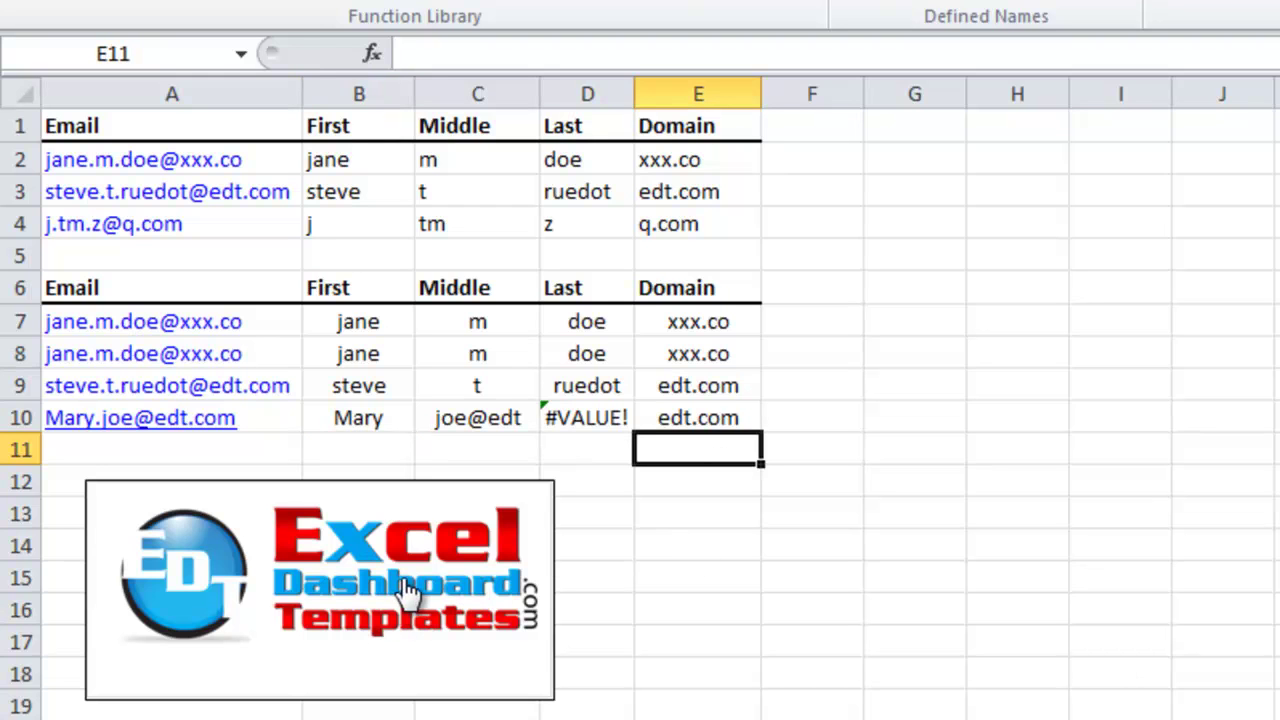